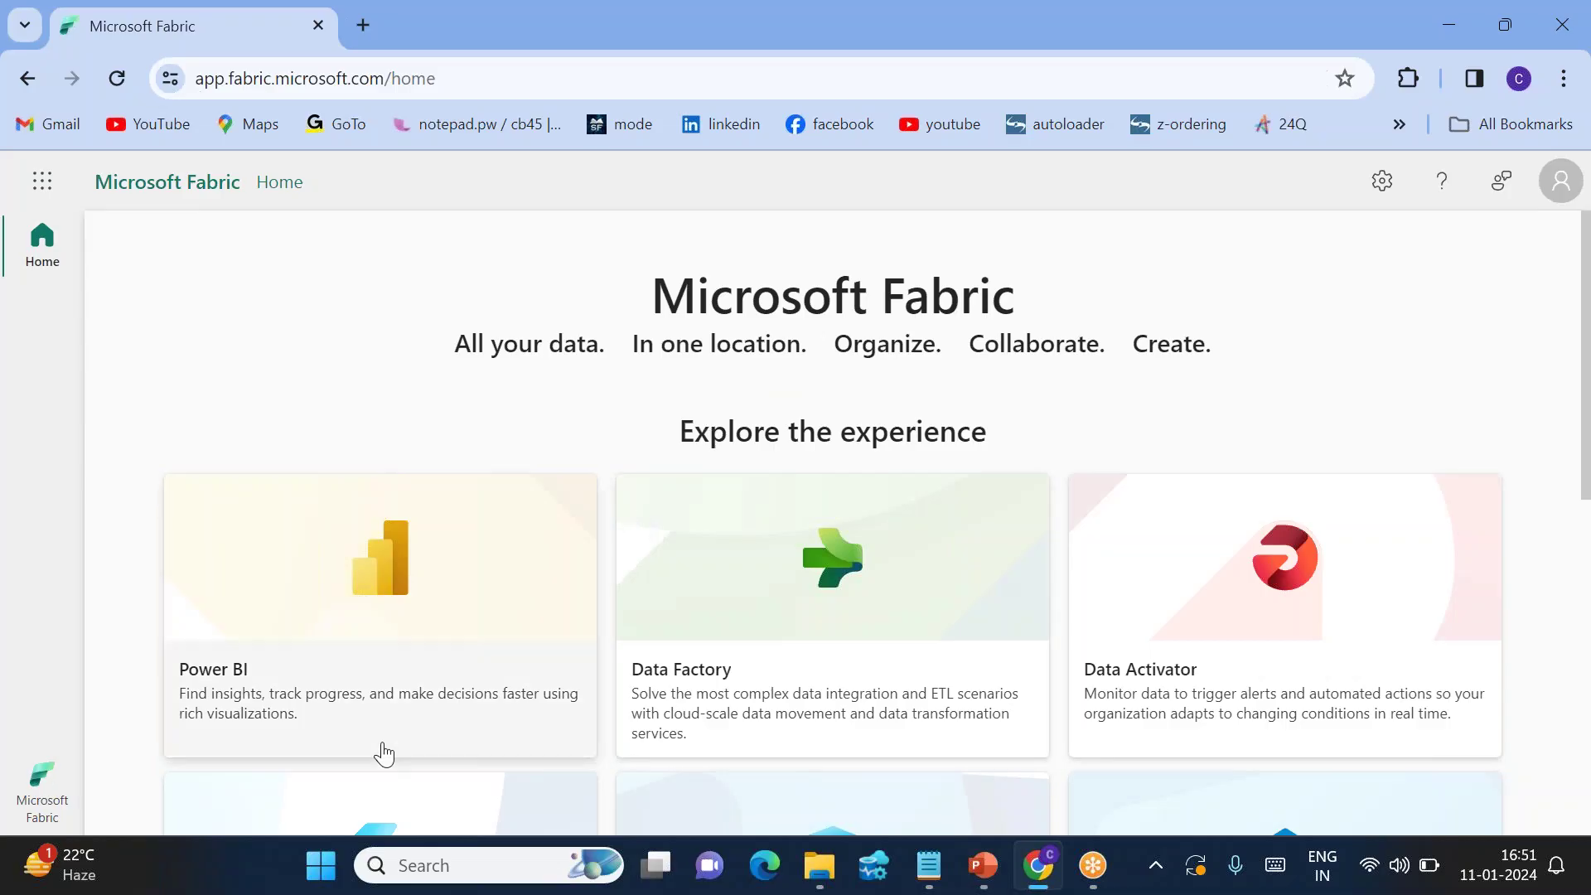
From Data Factory, open the cloudpandithsourcelh001 lakehouse and expand Files to global/outbox/reporting
click(738, 631)
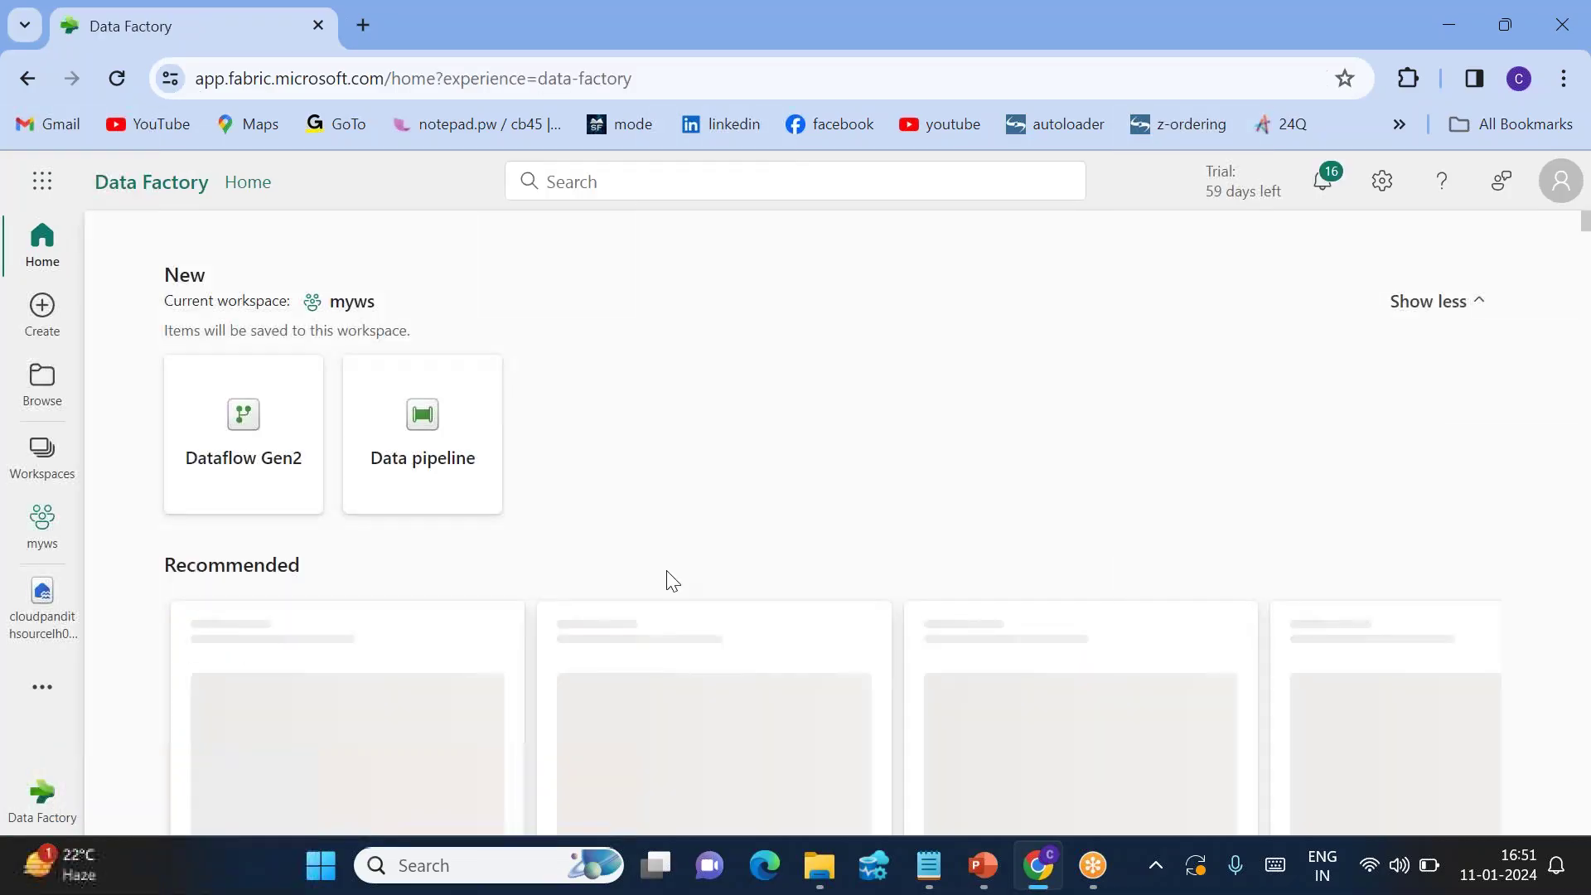
click(41, 596)
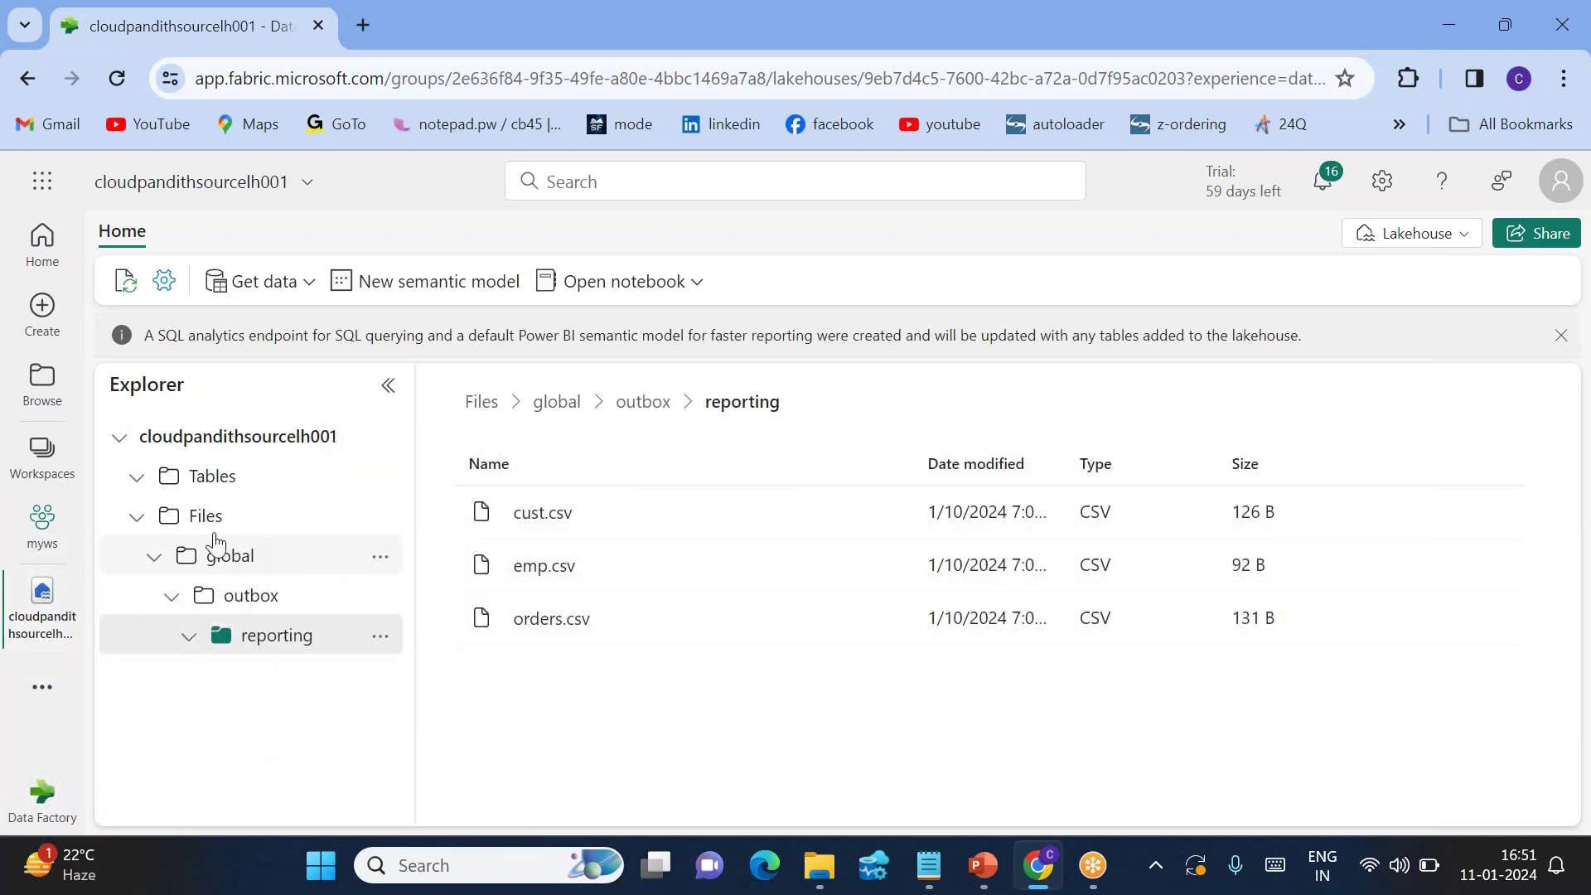
drag(222, 558, 288, 561)
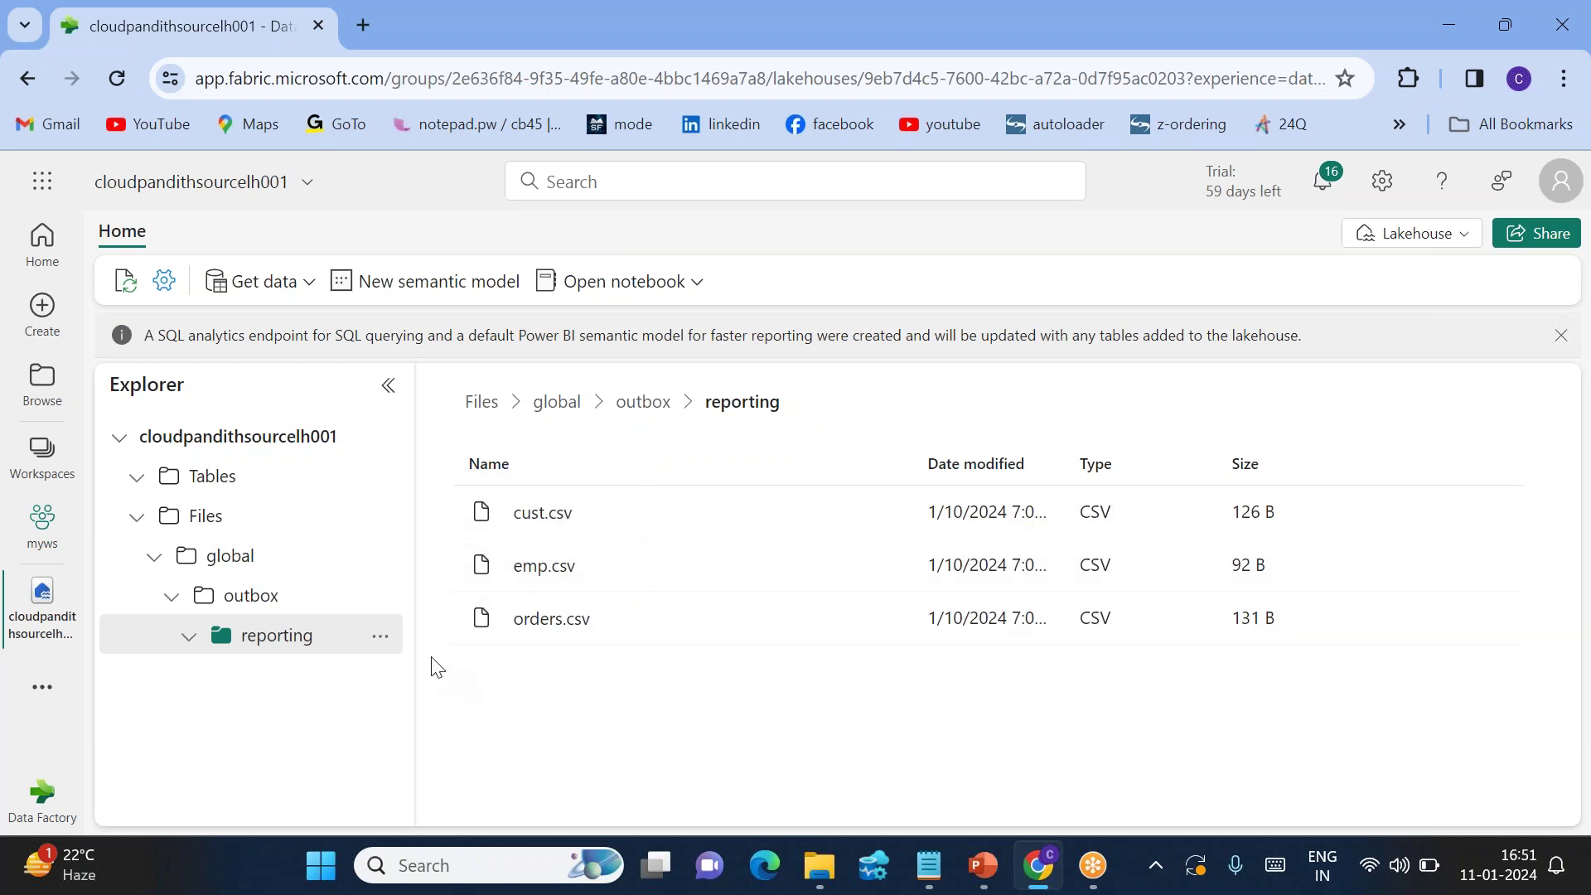
Start uploading files to the reporting folder and browse to cloudpandith-datasets > set-comma
click(381, 636)
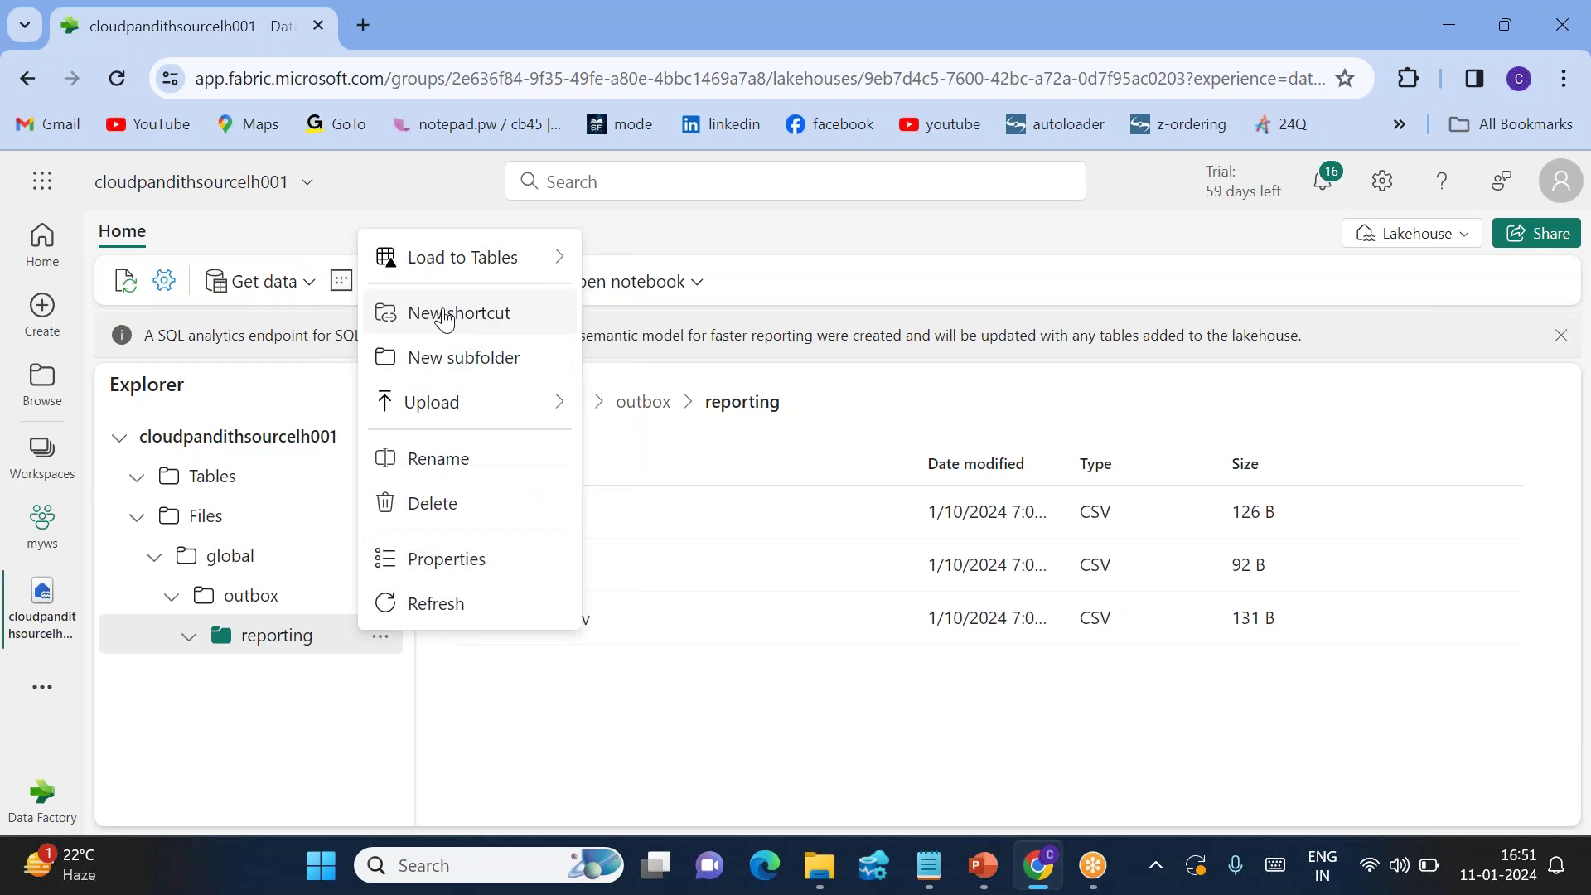
mouse_move(448, 414)
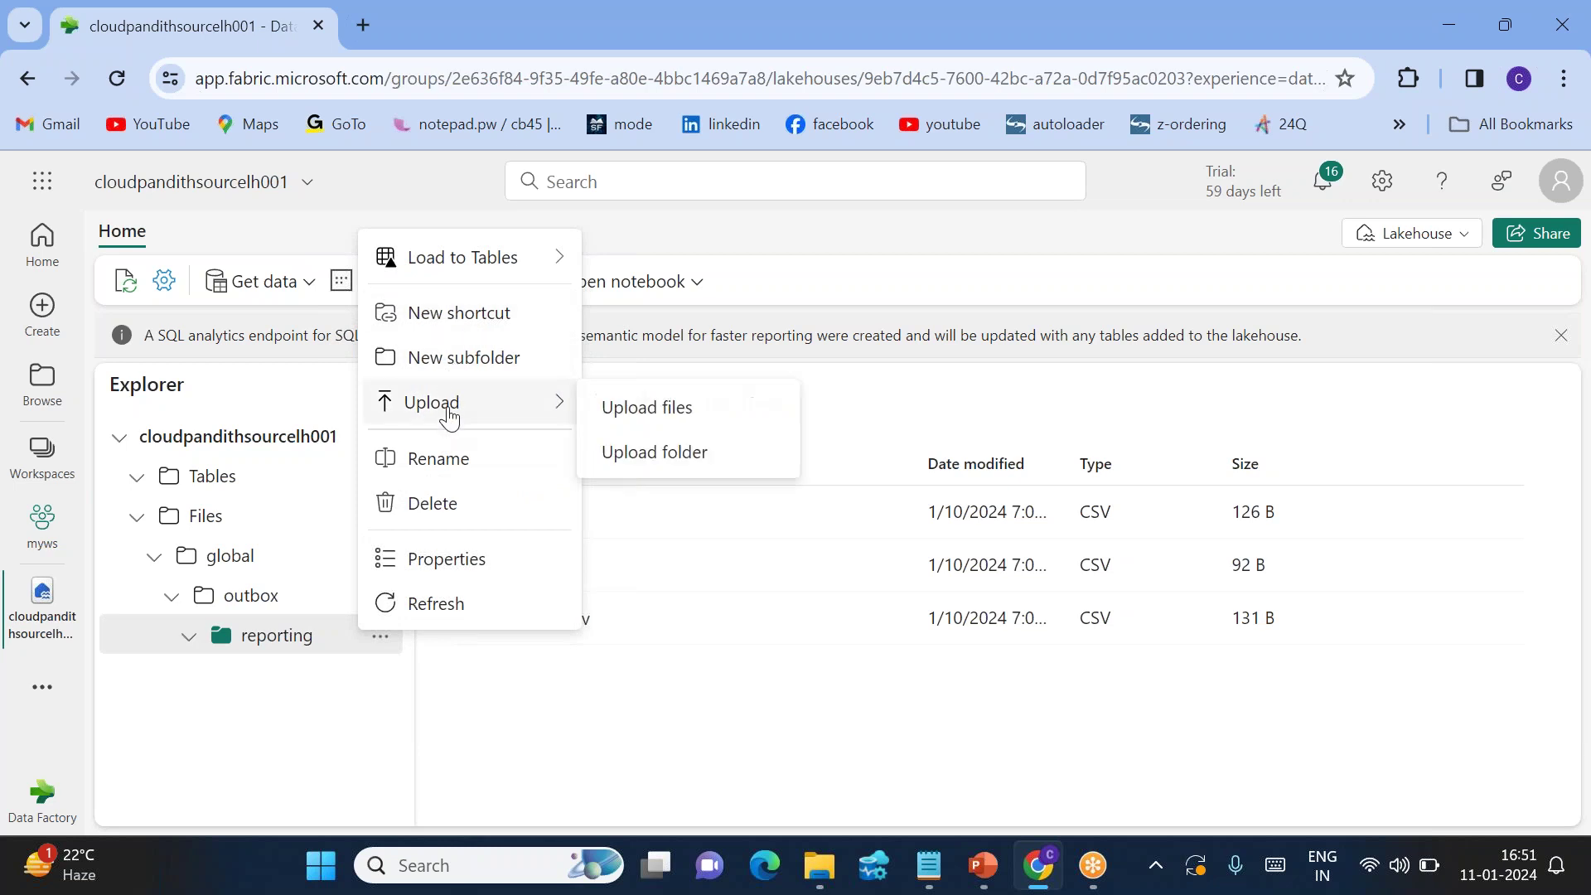
click(648, 419)
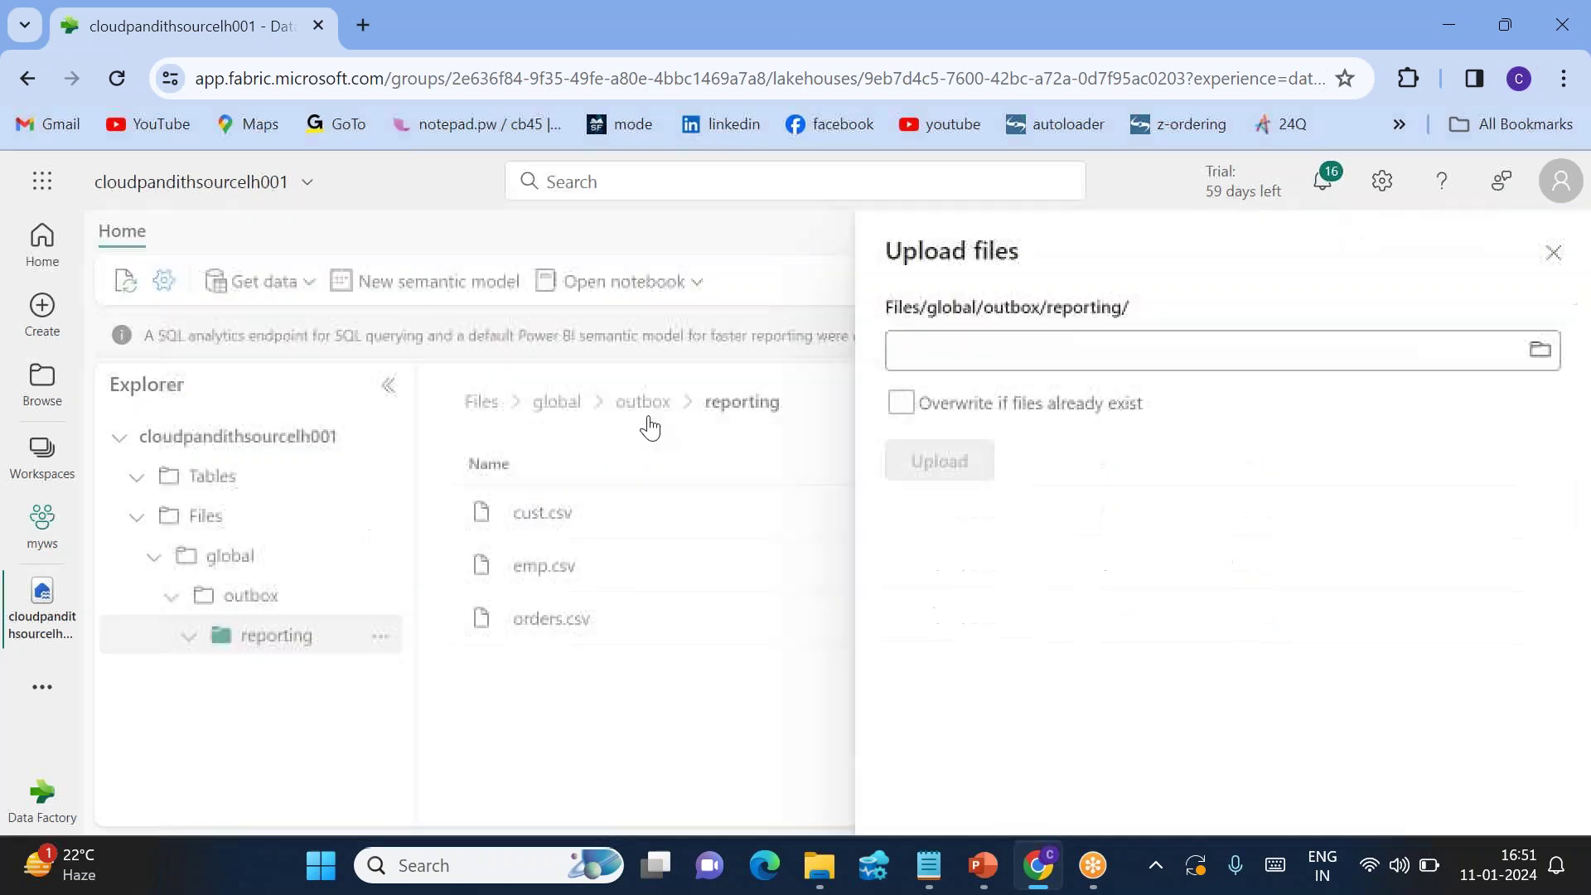
click(1537, 352)
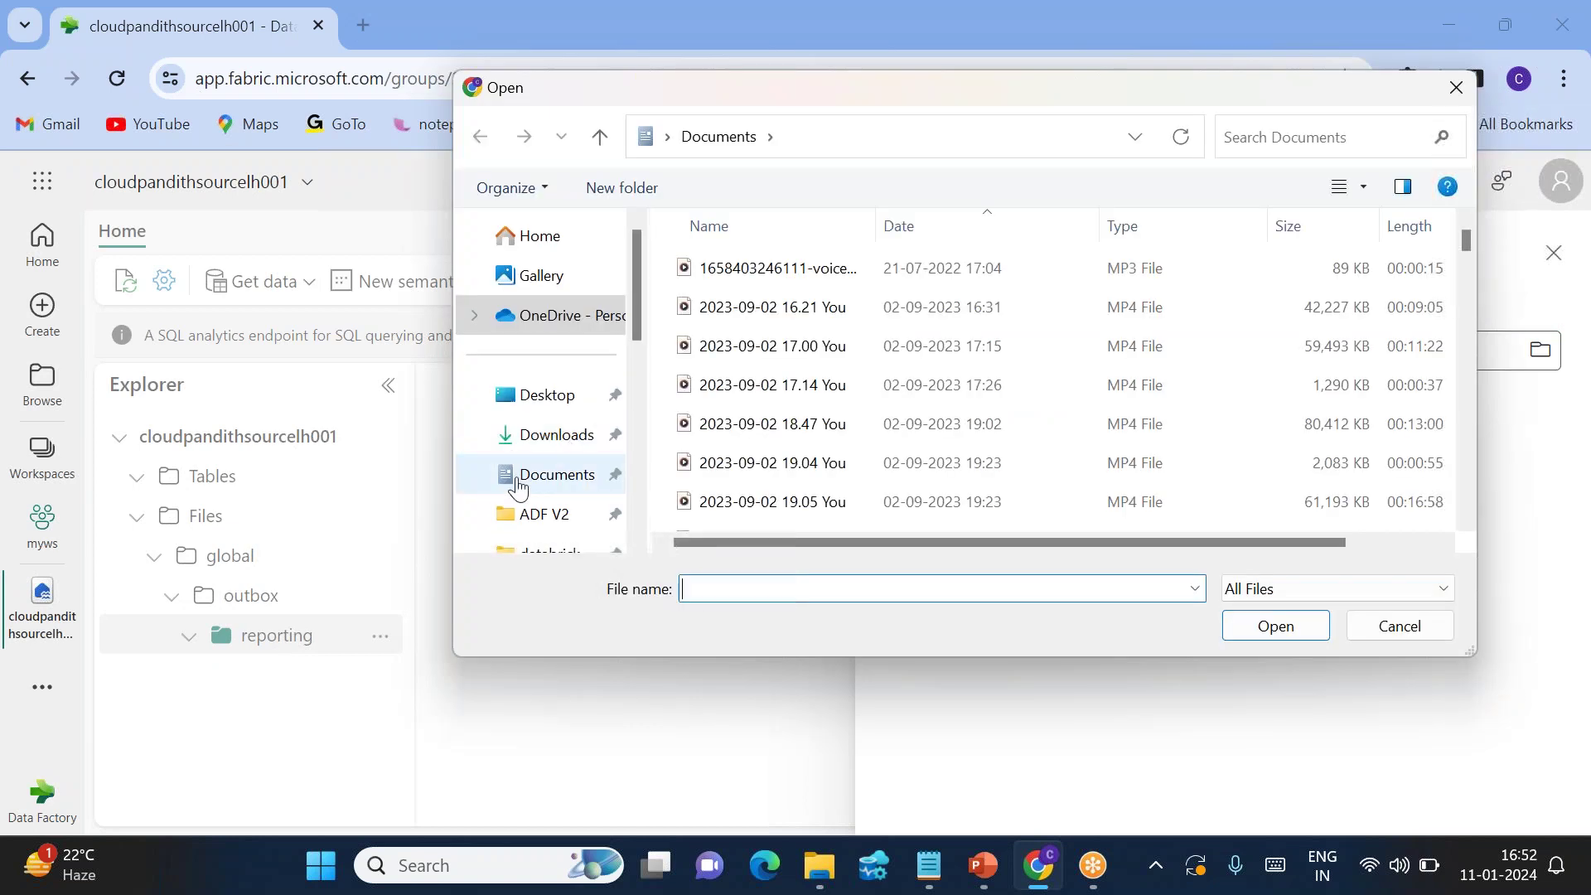
scroll(519, 487, down, 2)
click(547, 348)
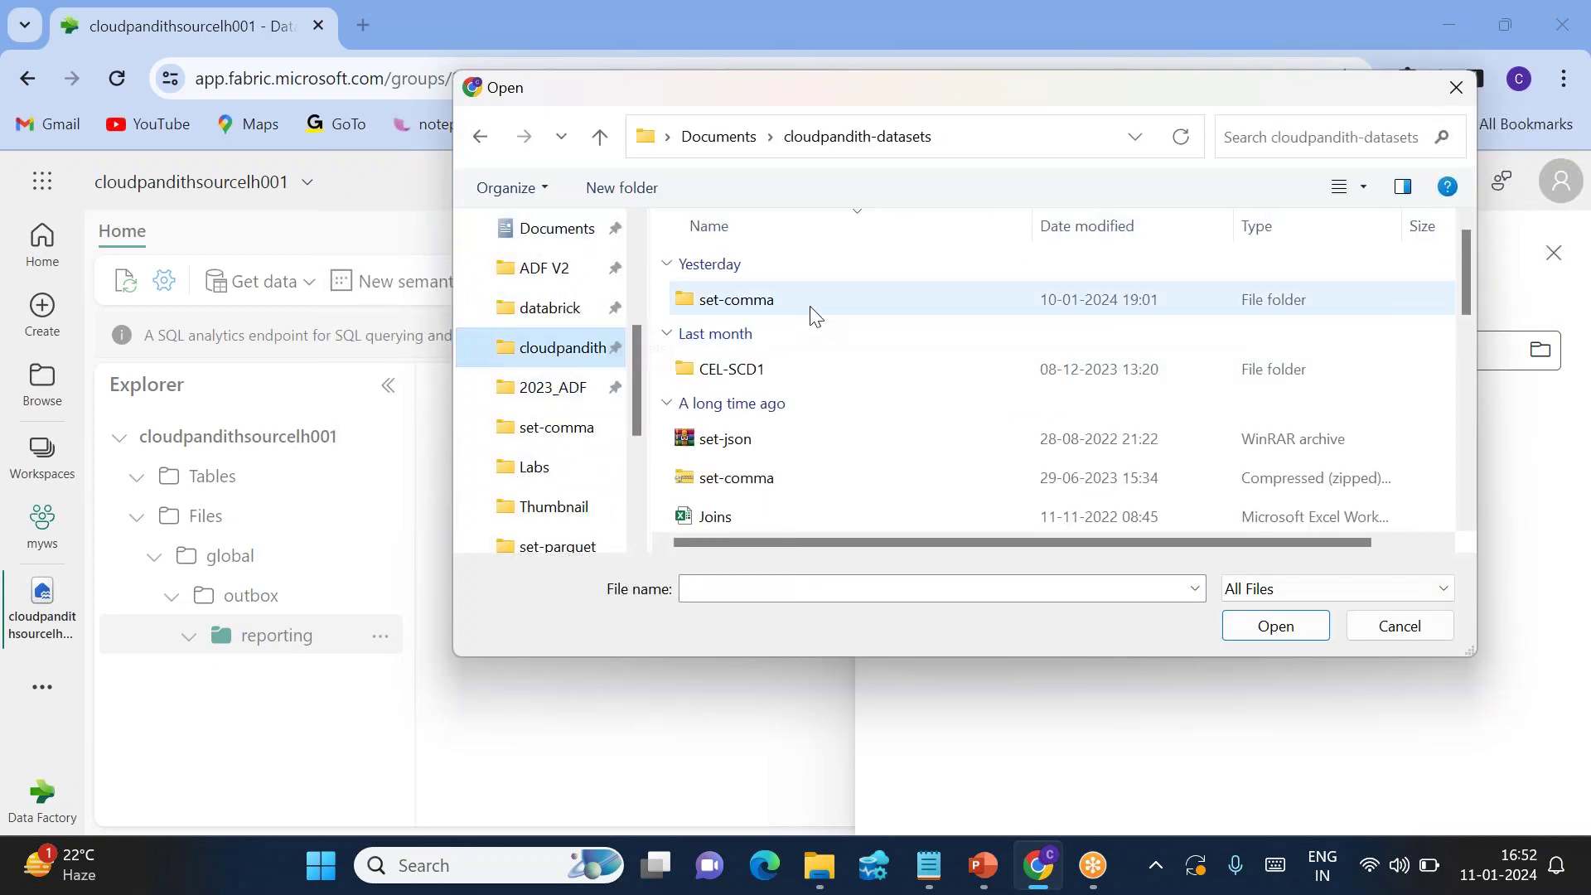
double_click(812, 310)
Select cust3 through cust8 and upload the six CSVs into reporting
scroll(787, 473, down, 5)
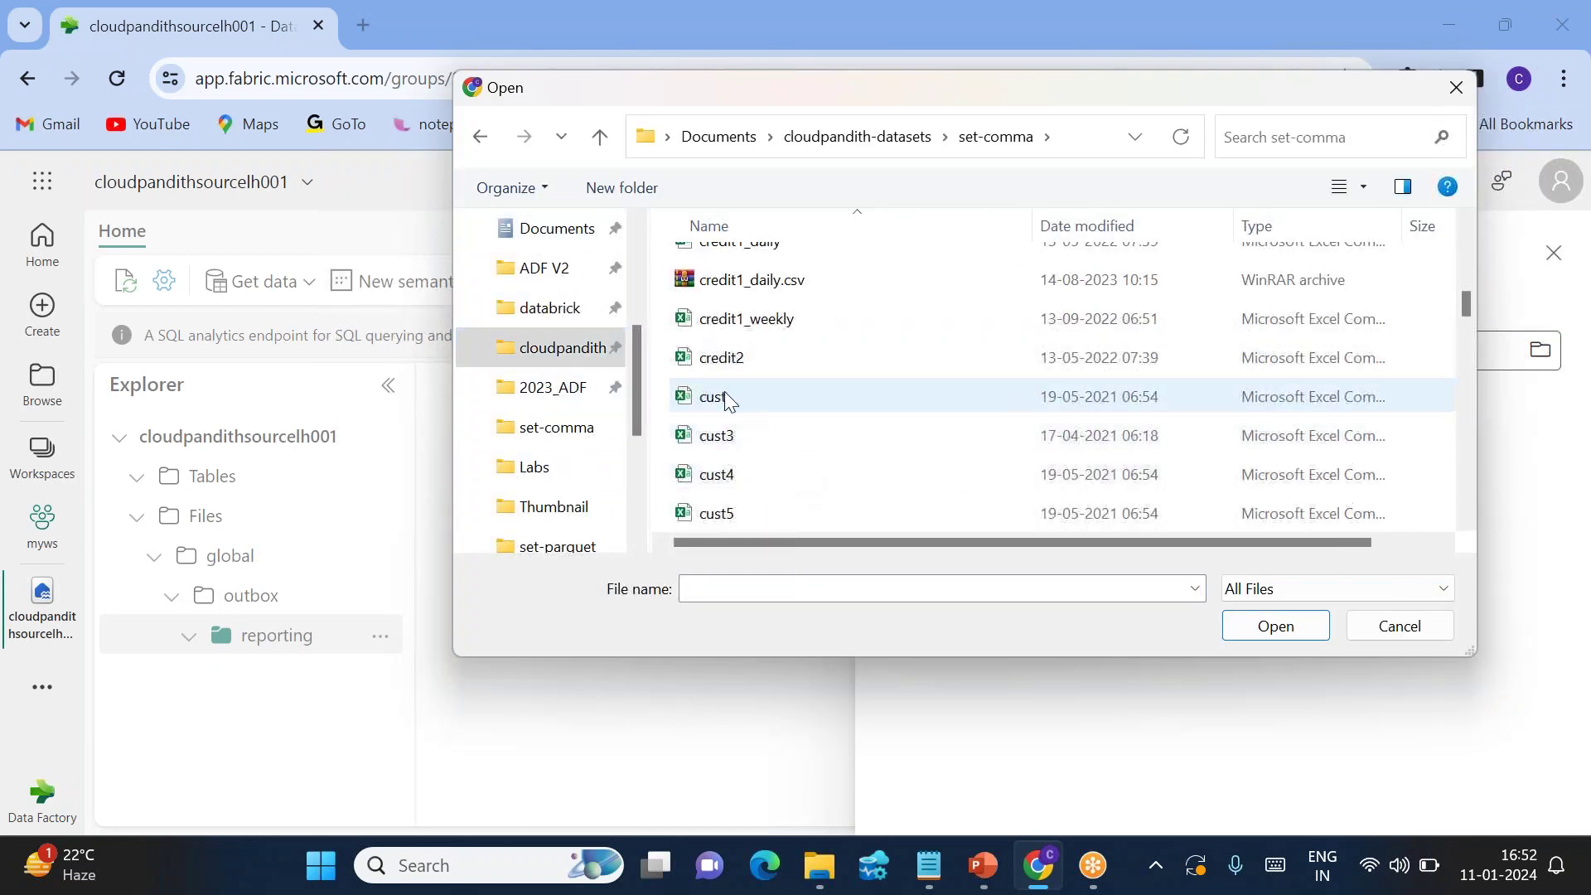
click(718, 435)
scroll(721, 431, down, 3)
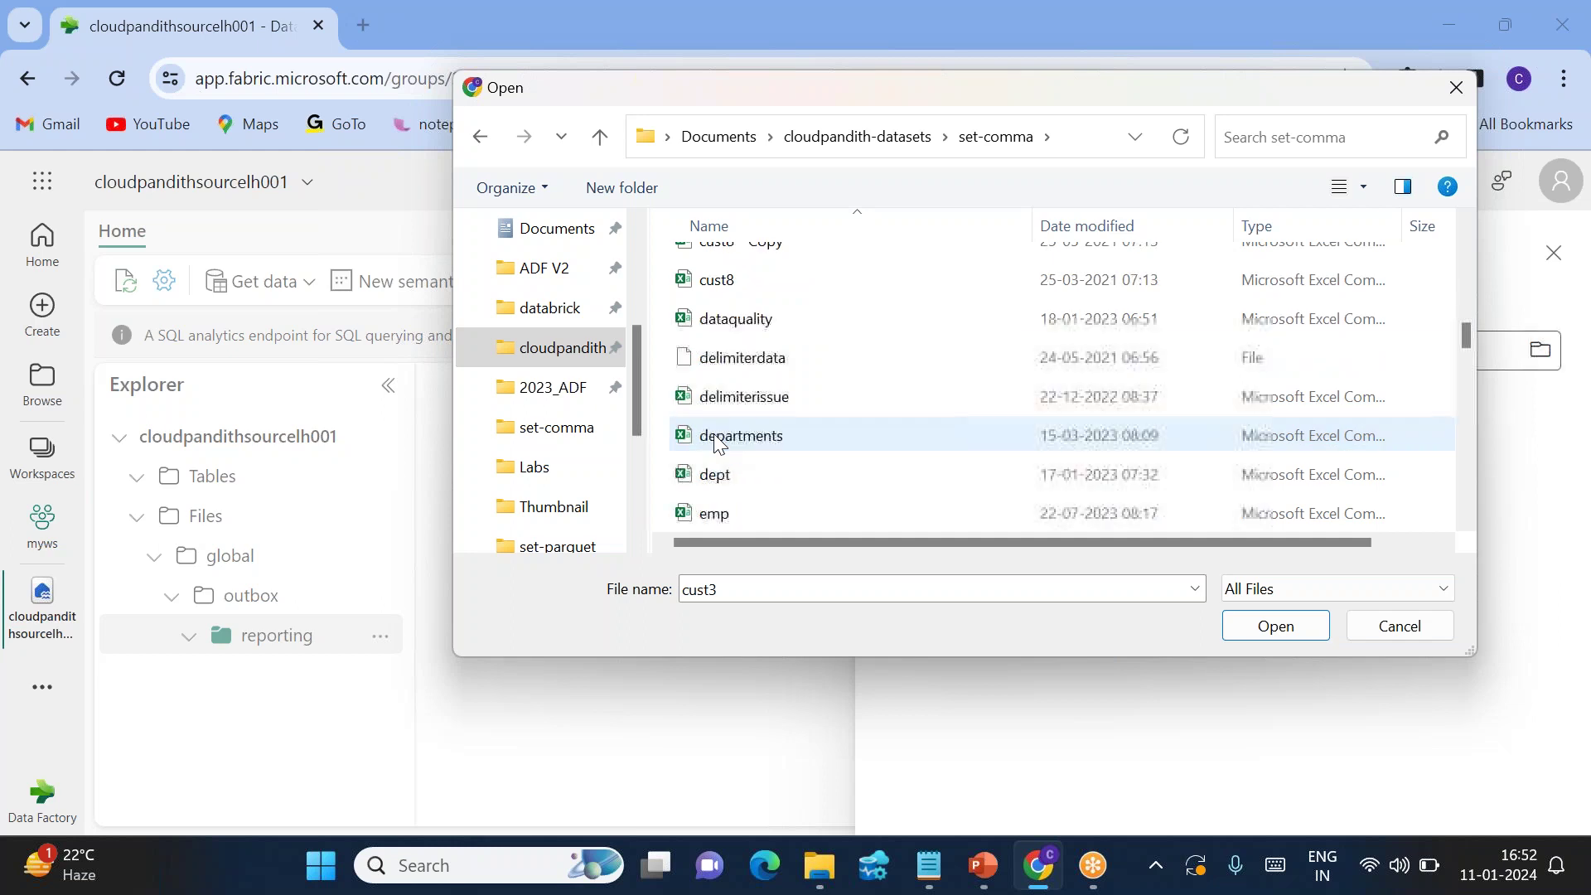
shift+click(729, 282)
click(1277, 636)
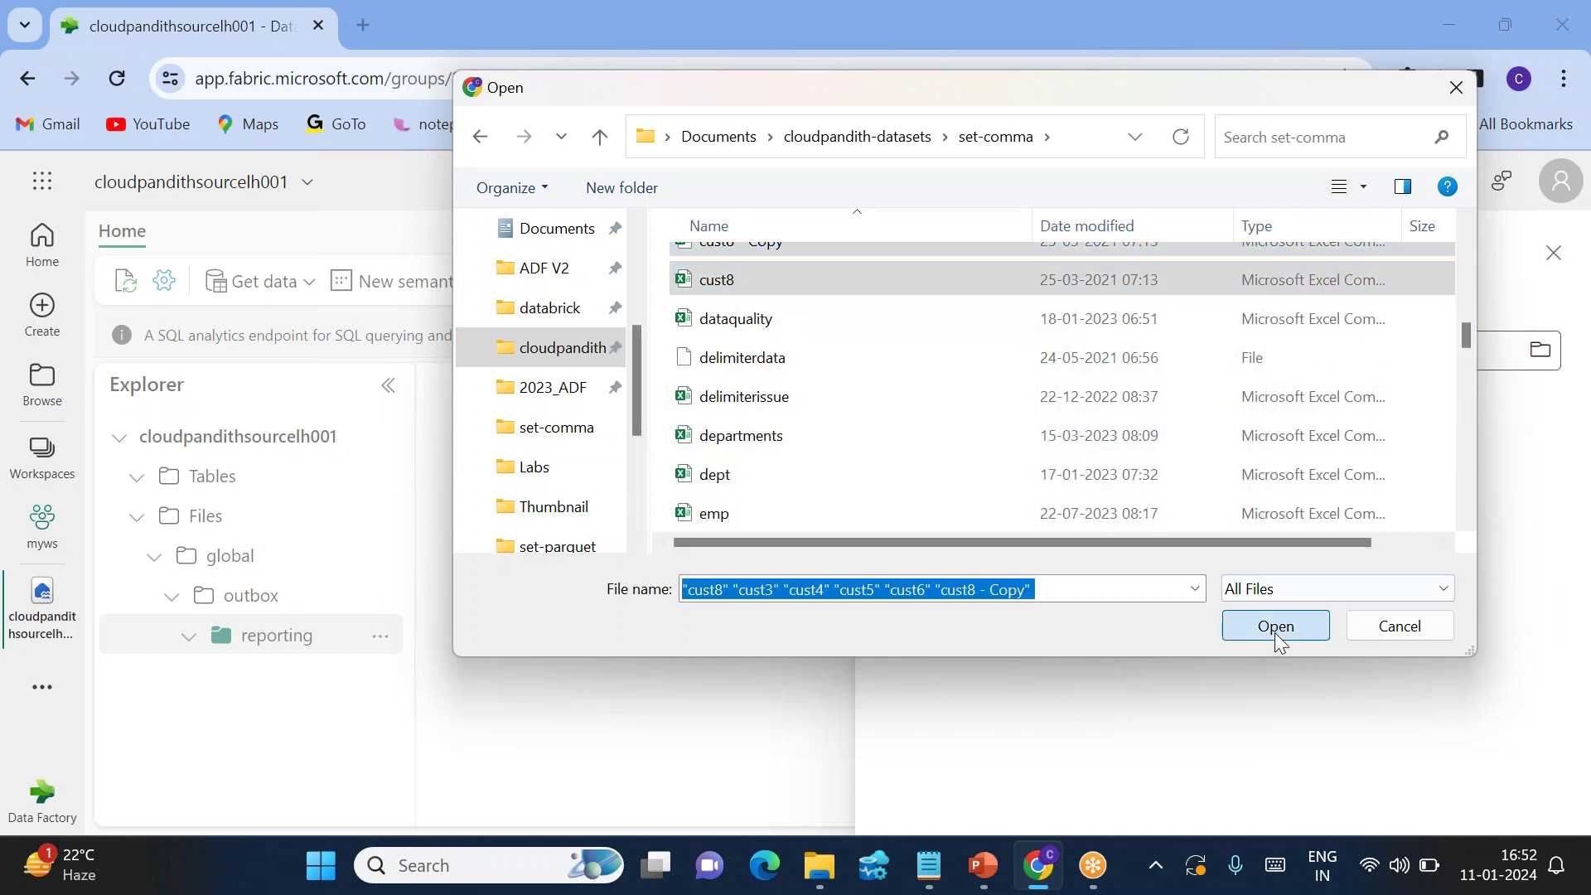
click(965, 470)
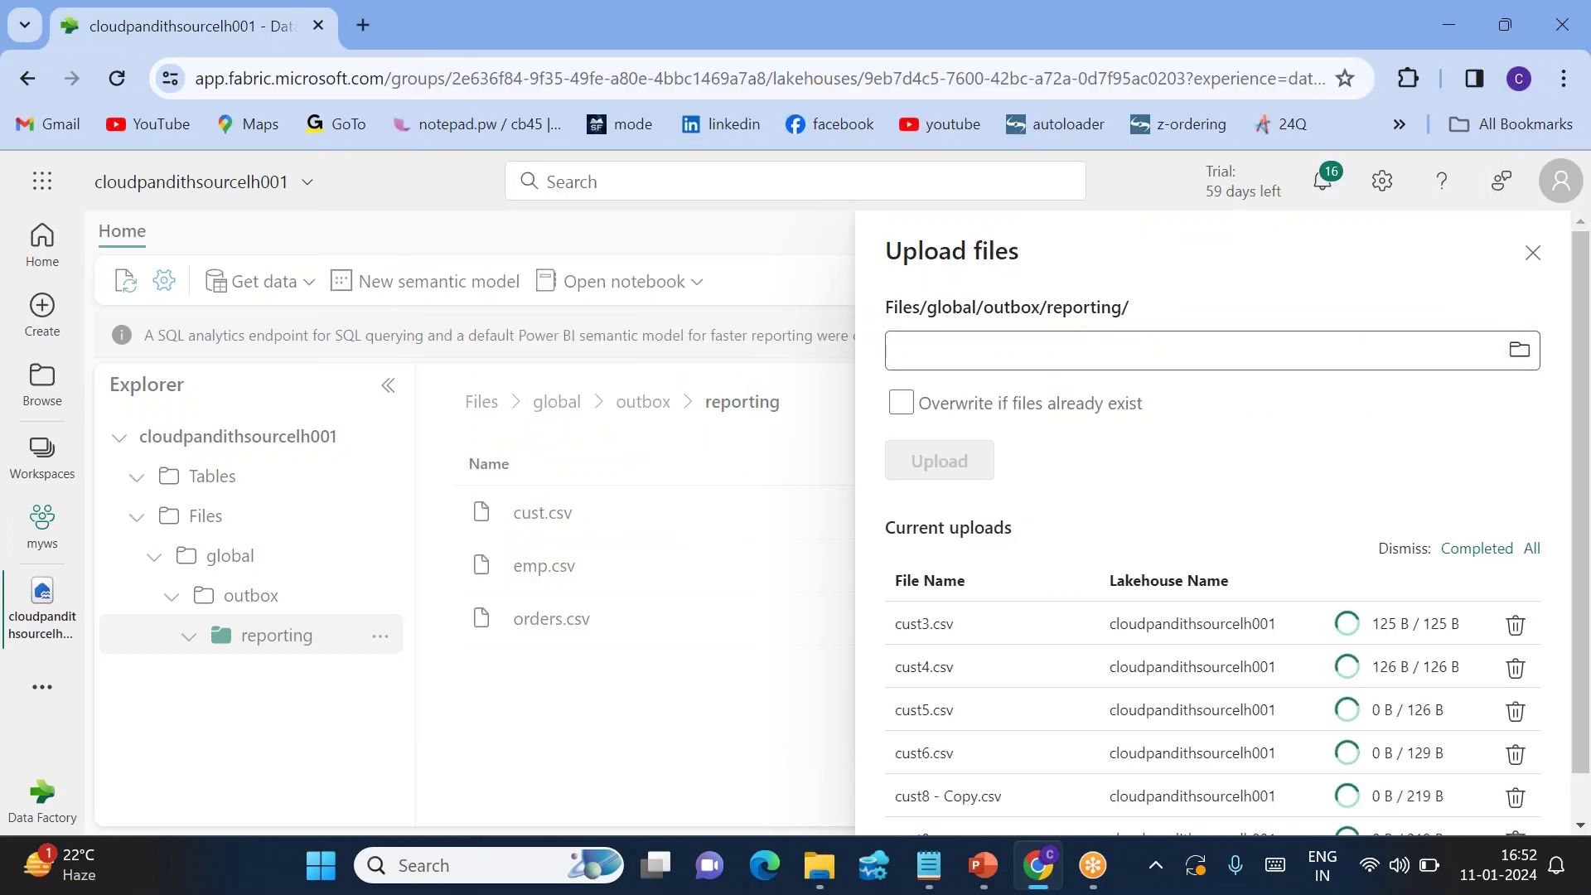
click(1531, 252)
Sort the reporting folder's CSVs by Date modified, newest first, and review the list
scroll(1131, 640, down, 3)
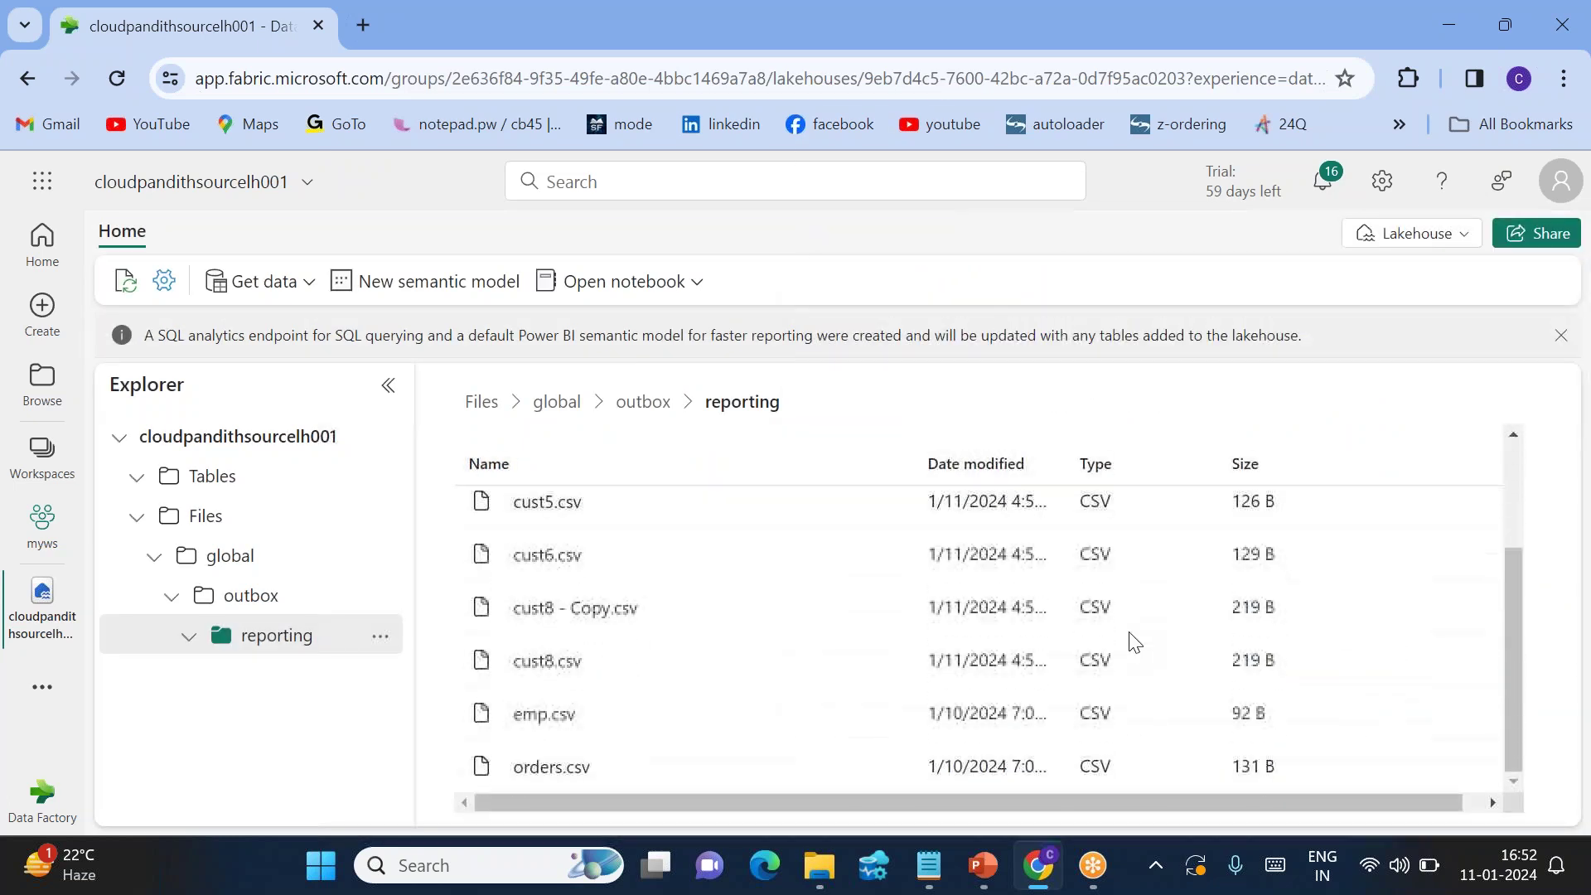
scroll(1134, 642, right, 1)
scroll(1133, 642, up, 3)
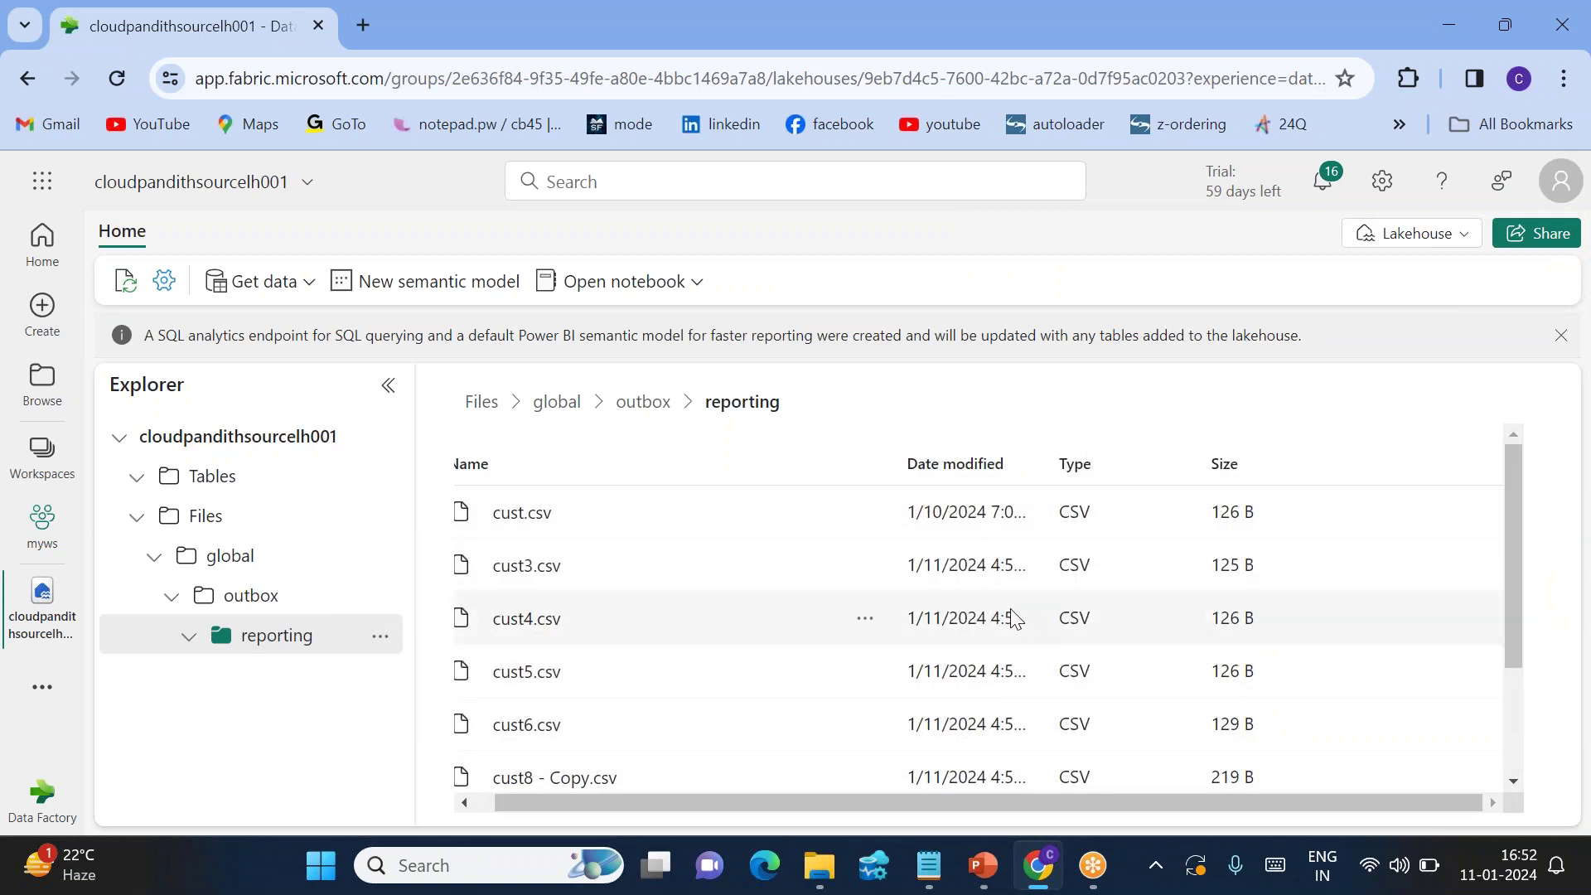
scroll(1012, 618, down, 3)
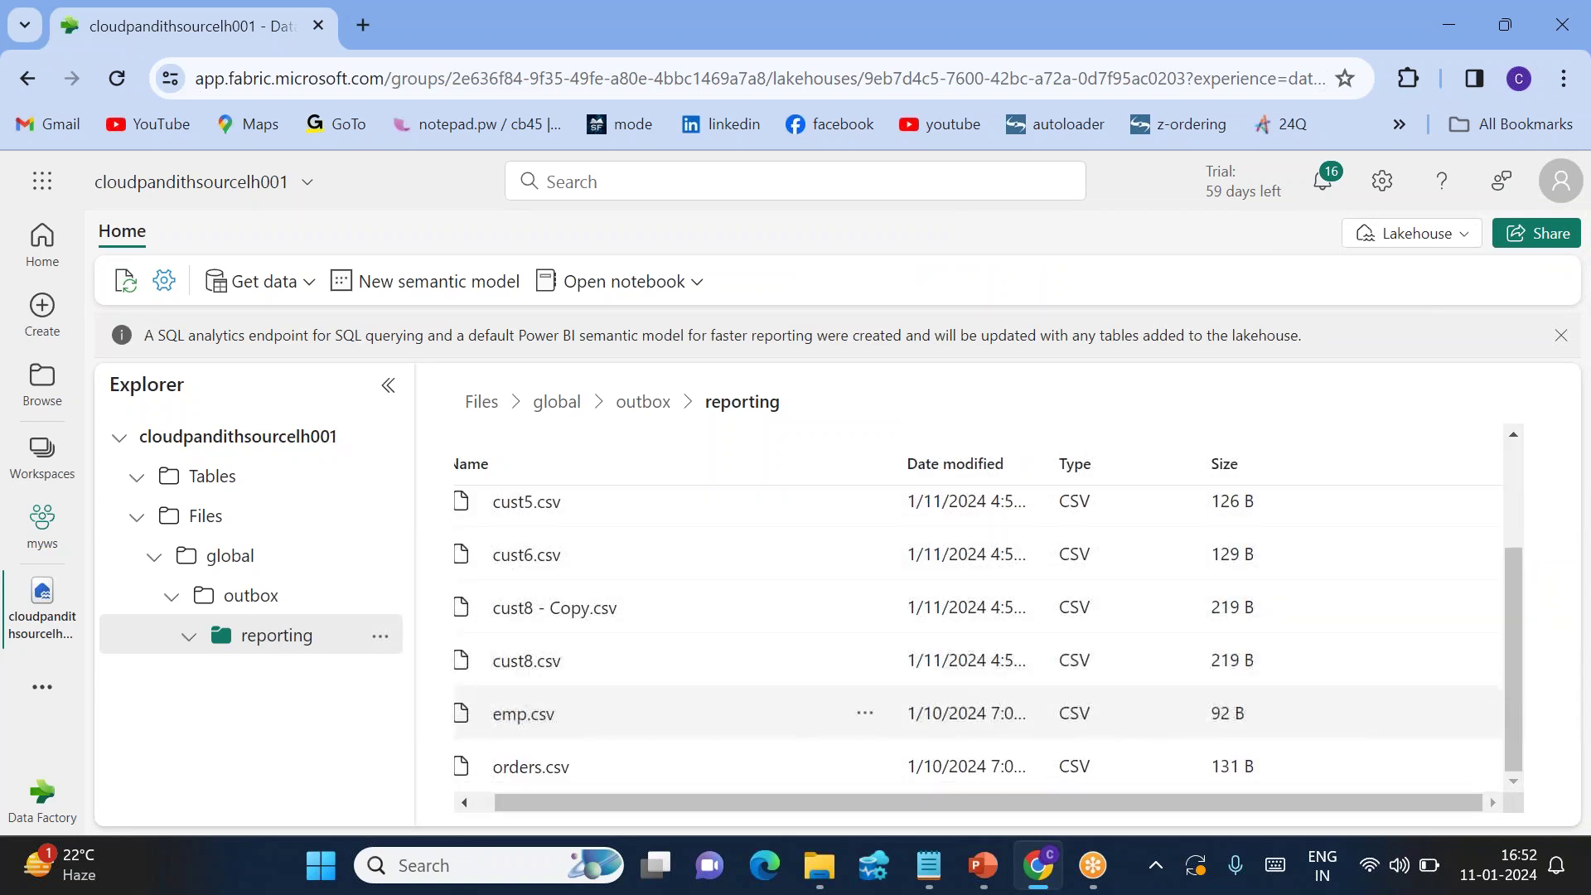
scroll(958, 710, up, 3)
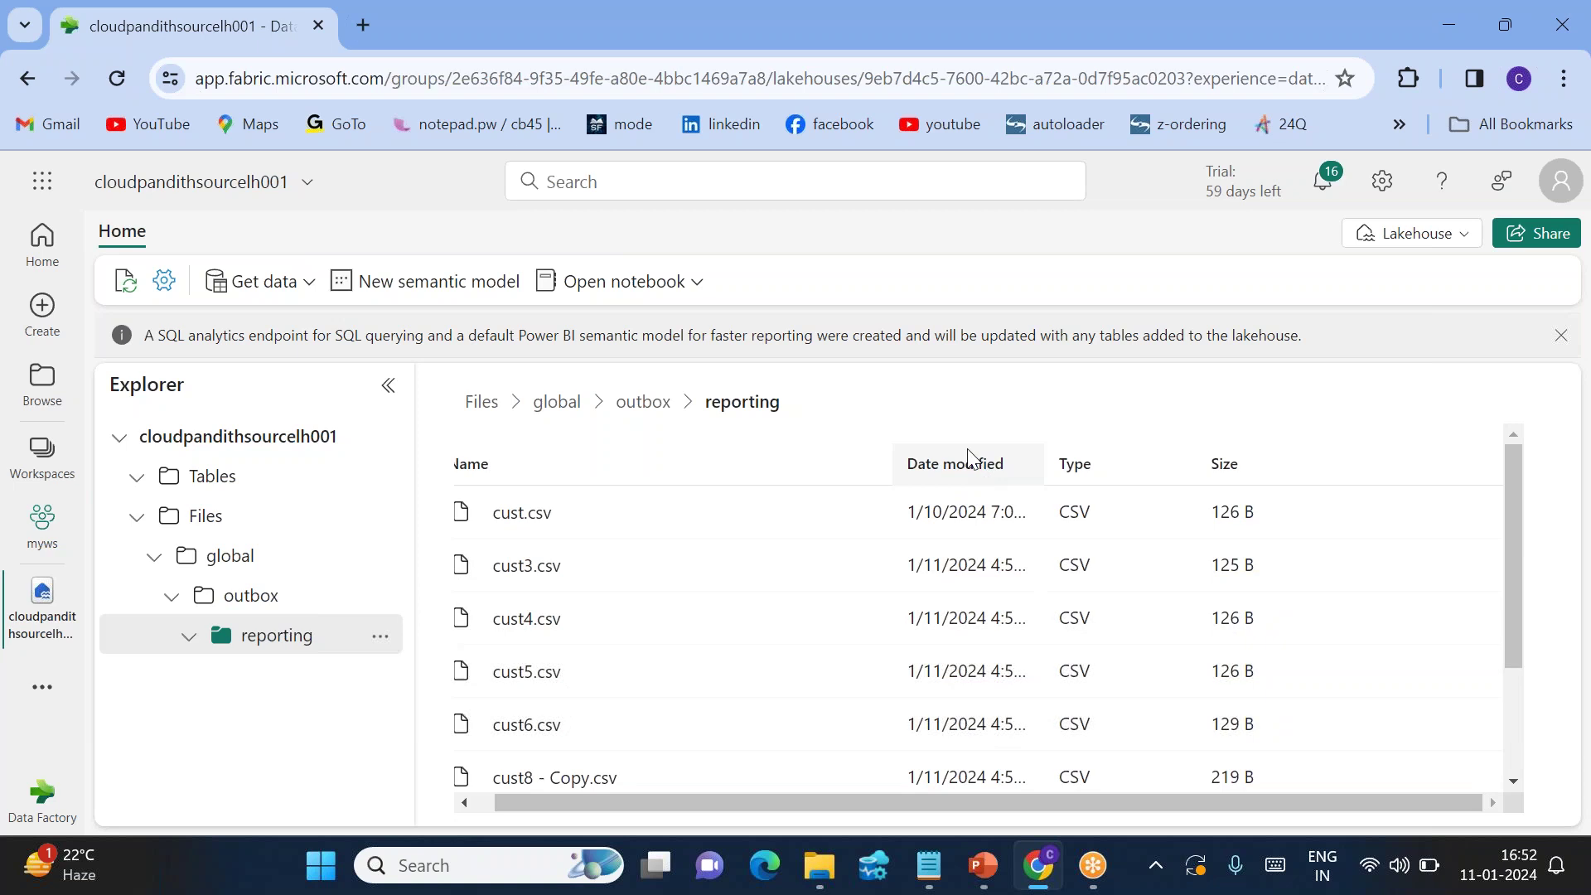
click(969, 454)
scroll(969, 680, down, 3)
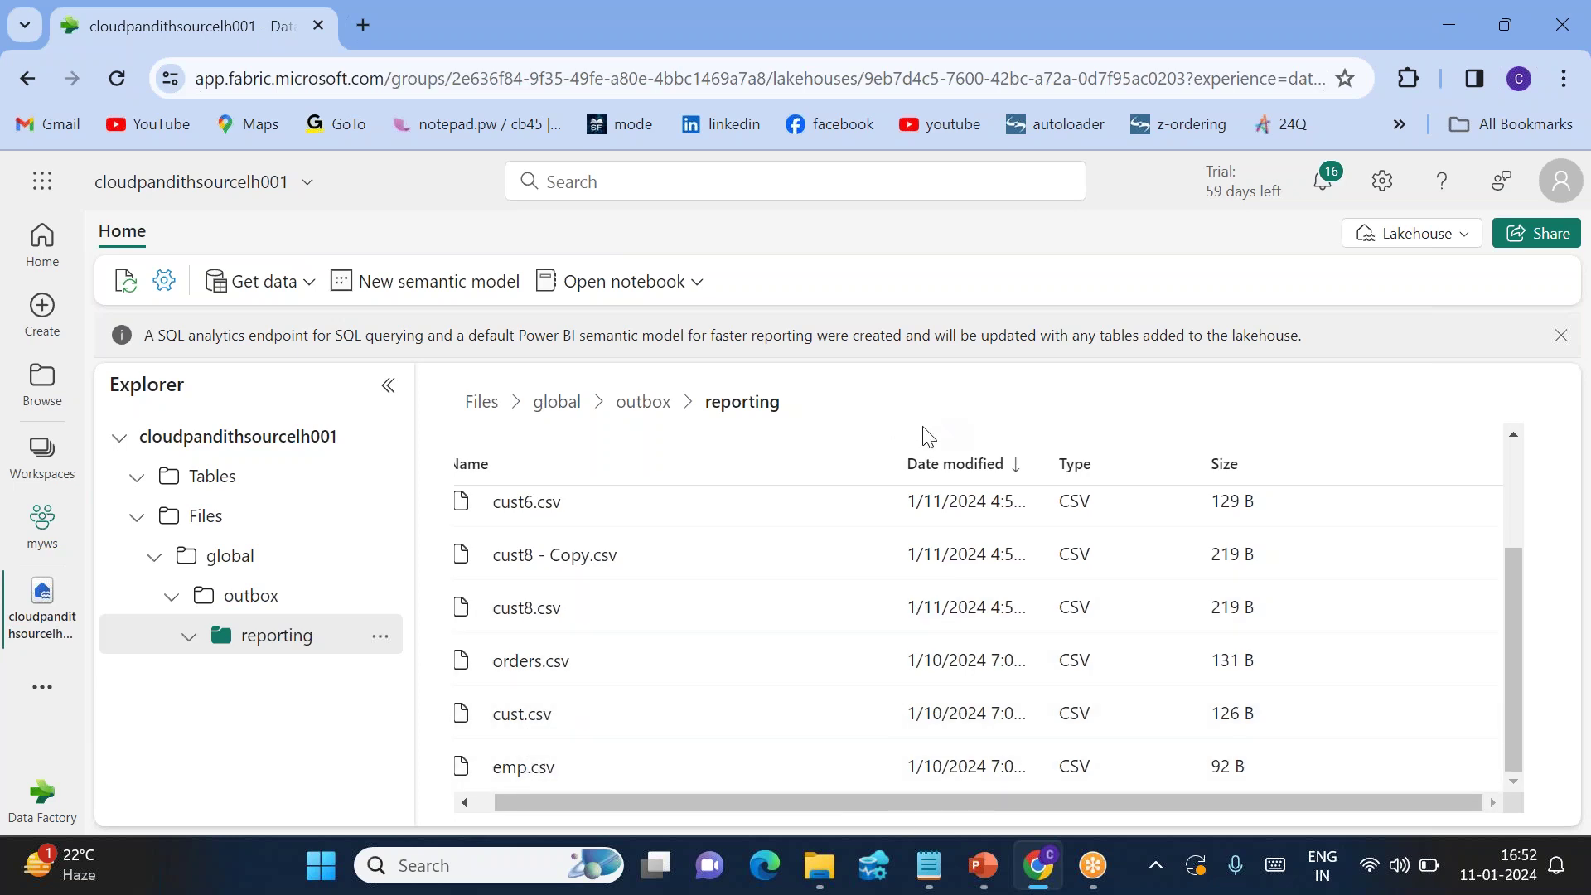
scroll(825, 584, up, 3)
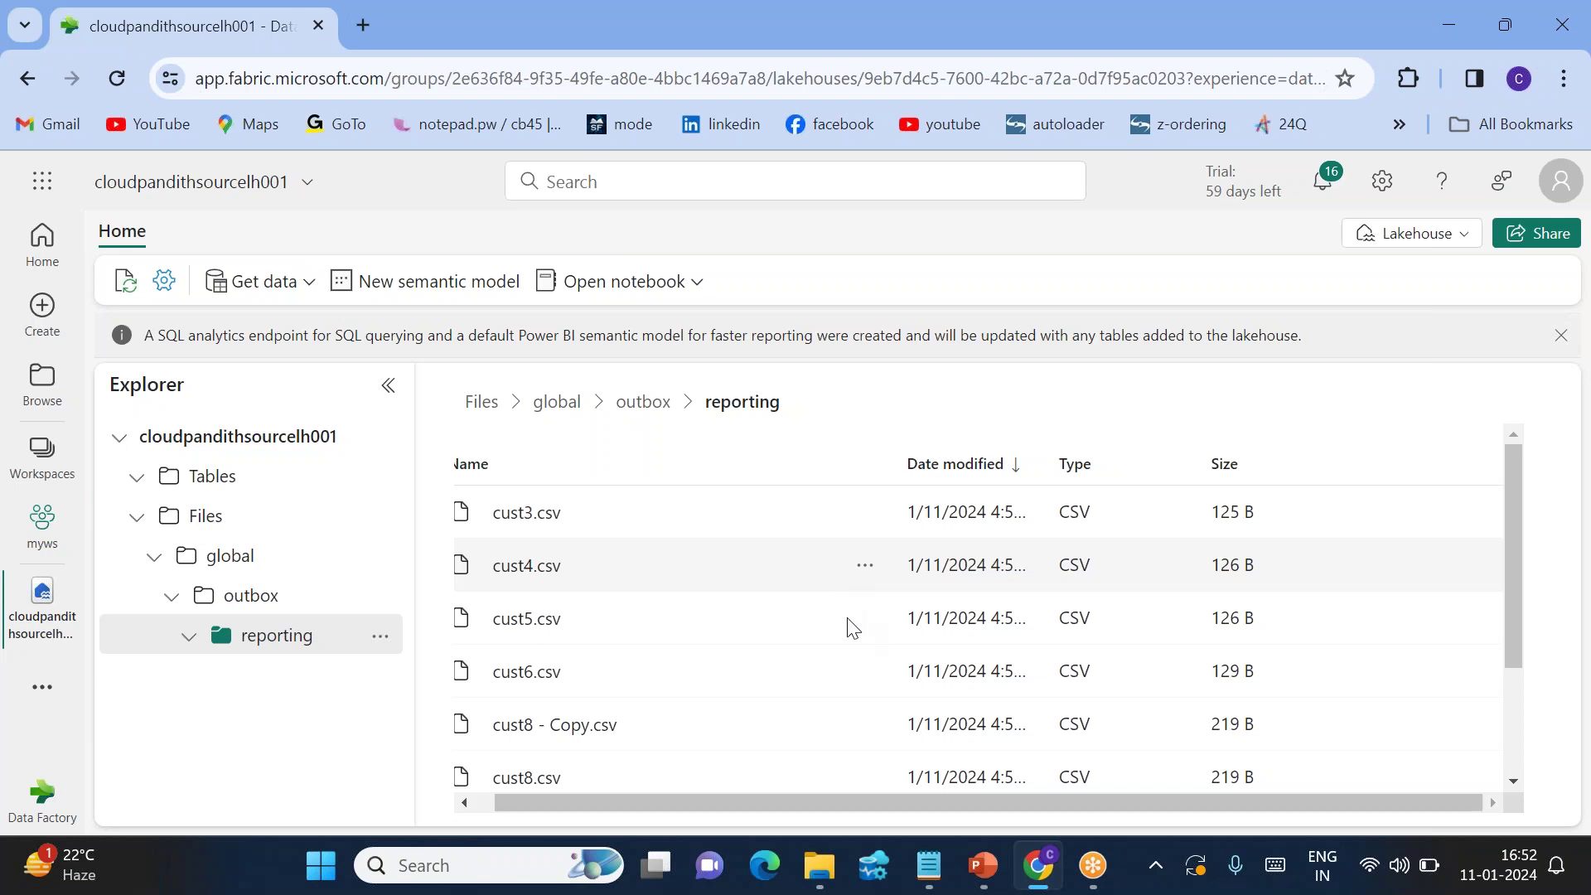
mouse_move(929, 891)
click(995, 729)
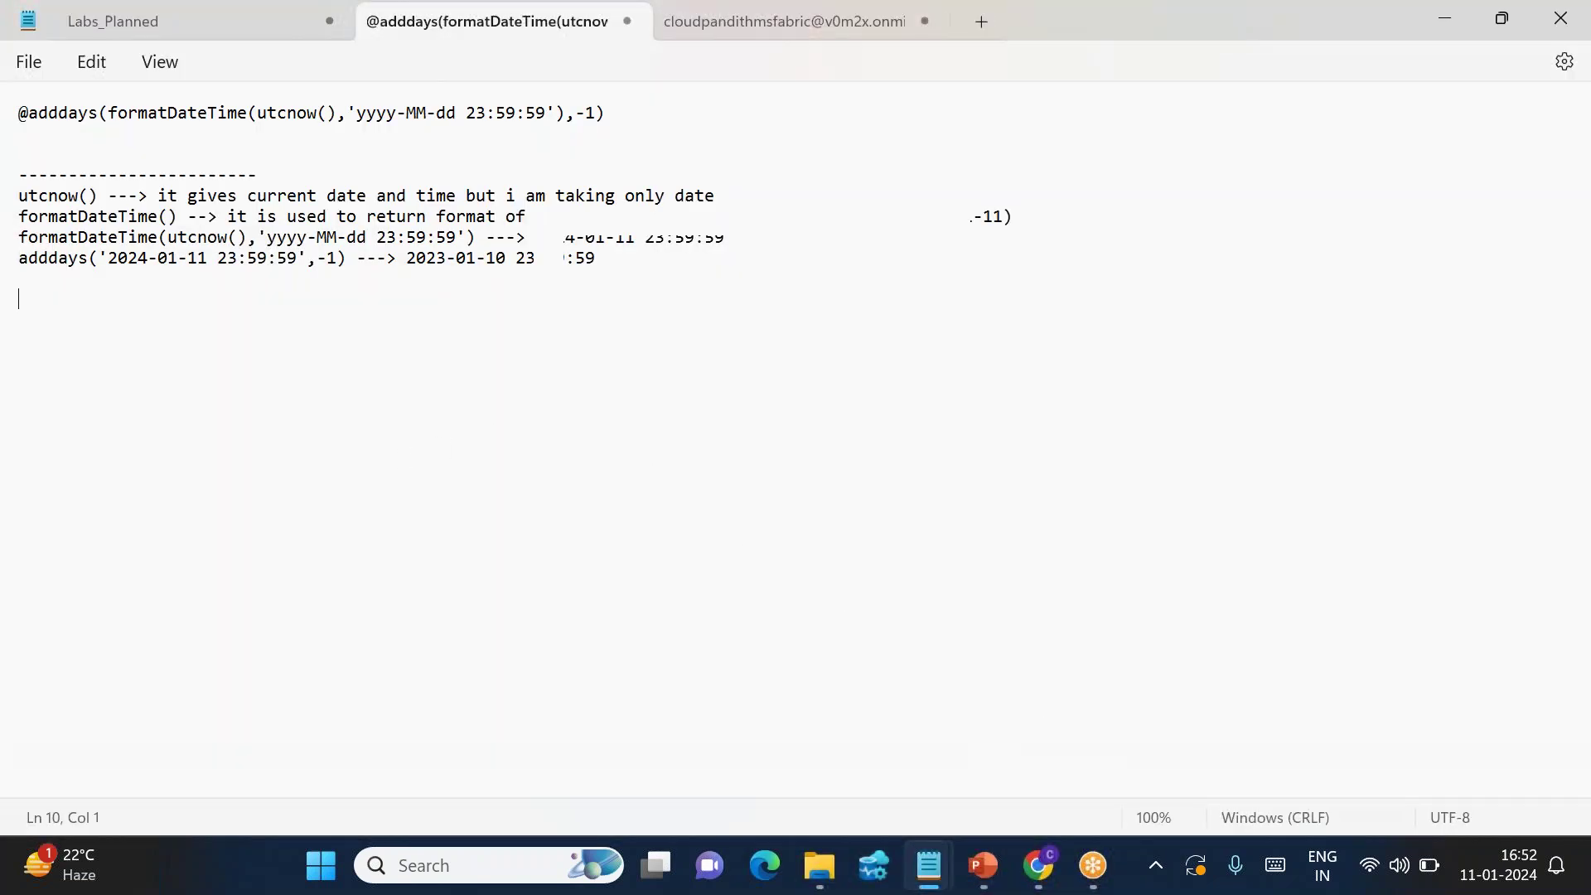
key(Return)
key(Return)
text(202)
text(4-01-11)
text(202)
text(4-01)
text(-10 23:)
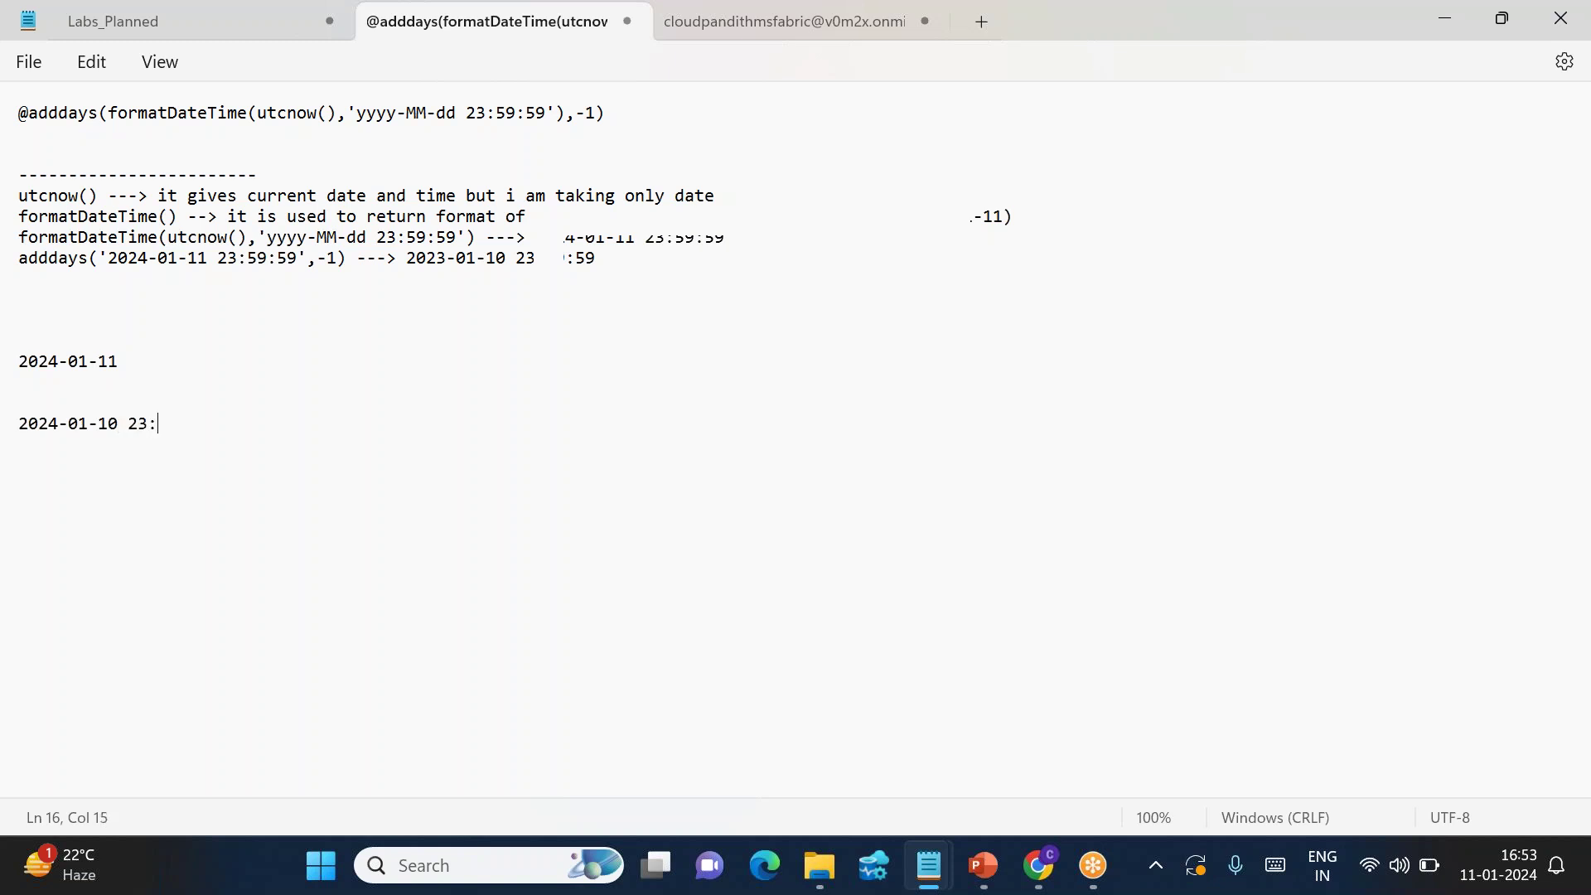
text(59:59)
key(shift+Home)
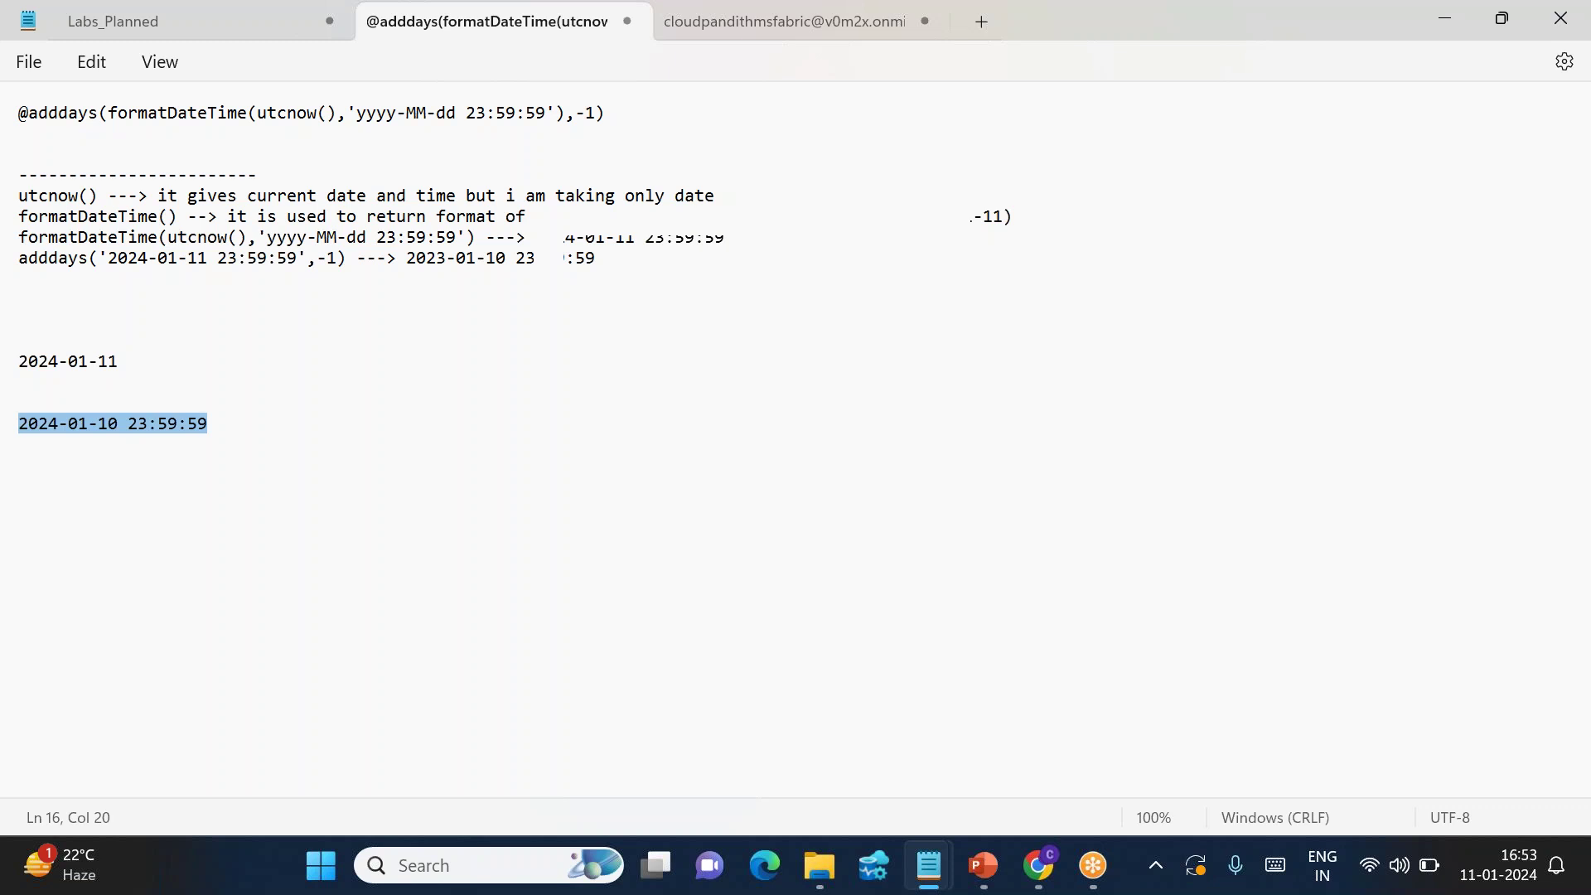
key(End)
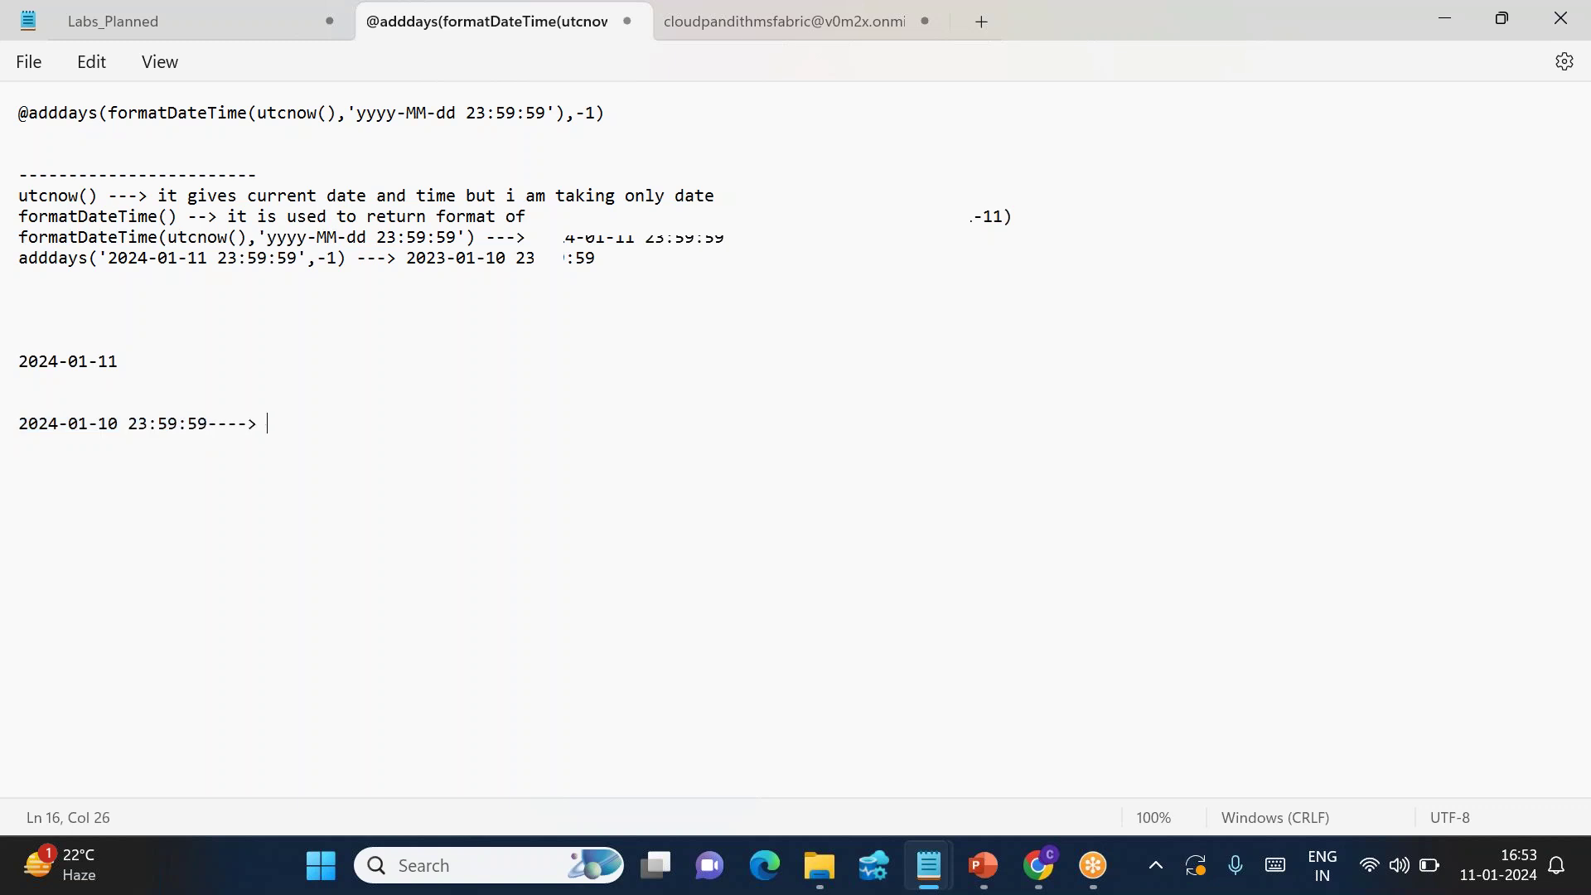
text(----> 2024-01-11)
text(00:00:00)
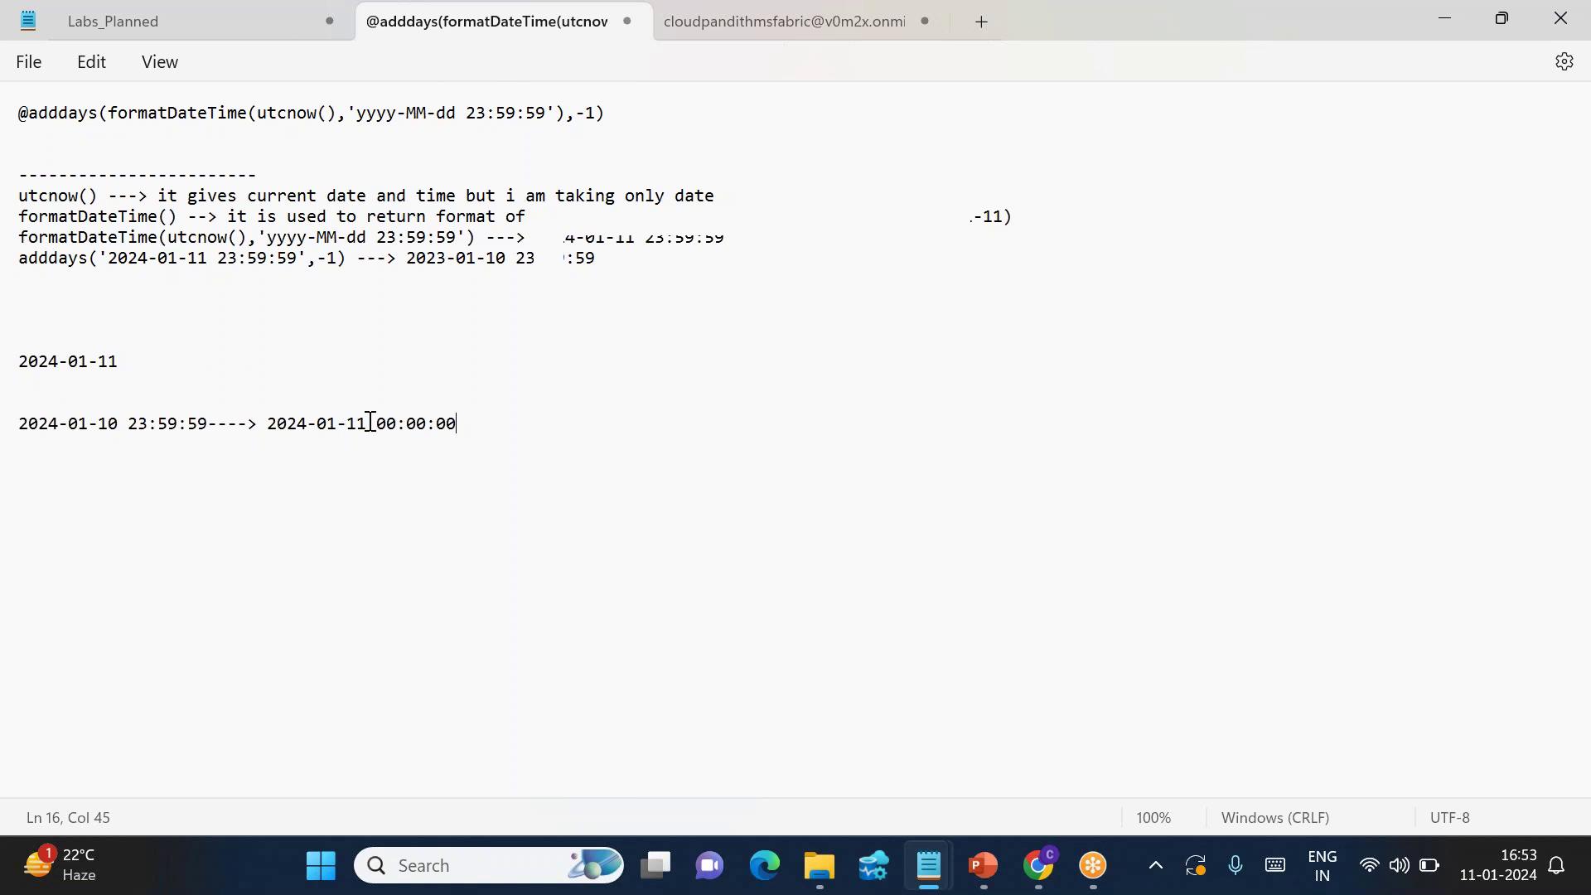
drag(377, 423, 493, 429)
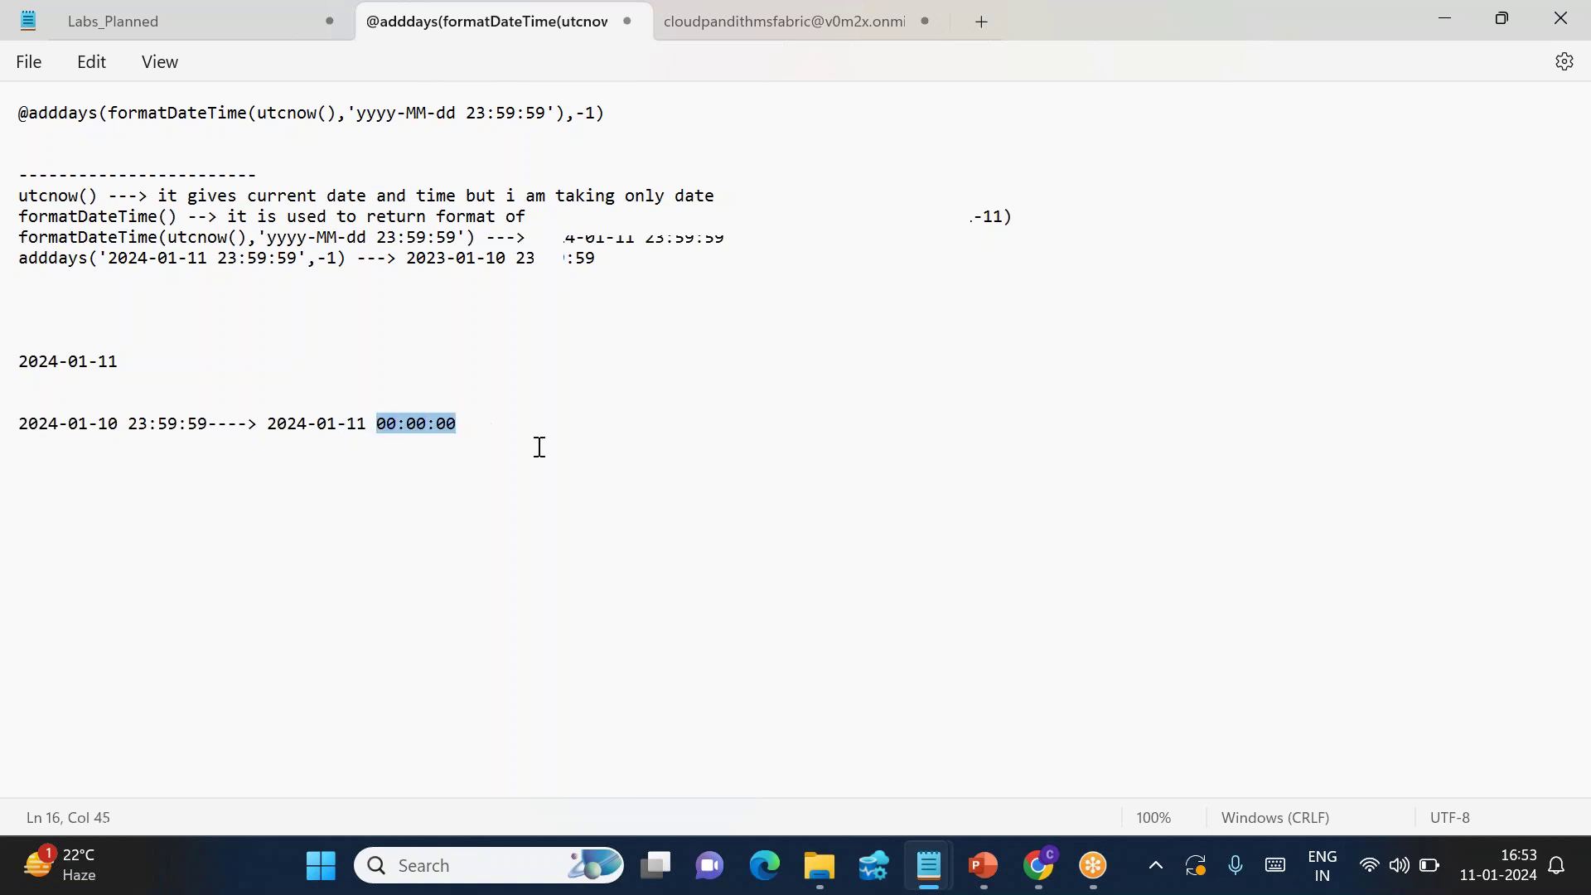
click(1038, 865)
scroll(700, 665, down, 2)
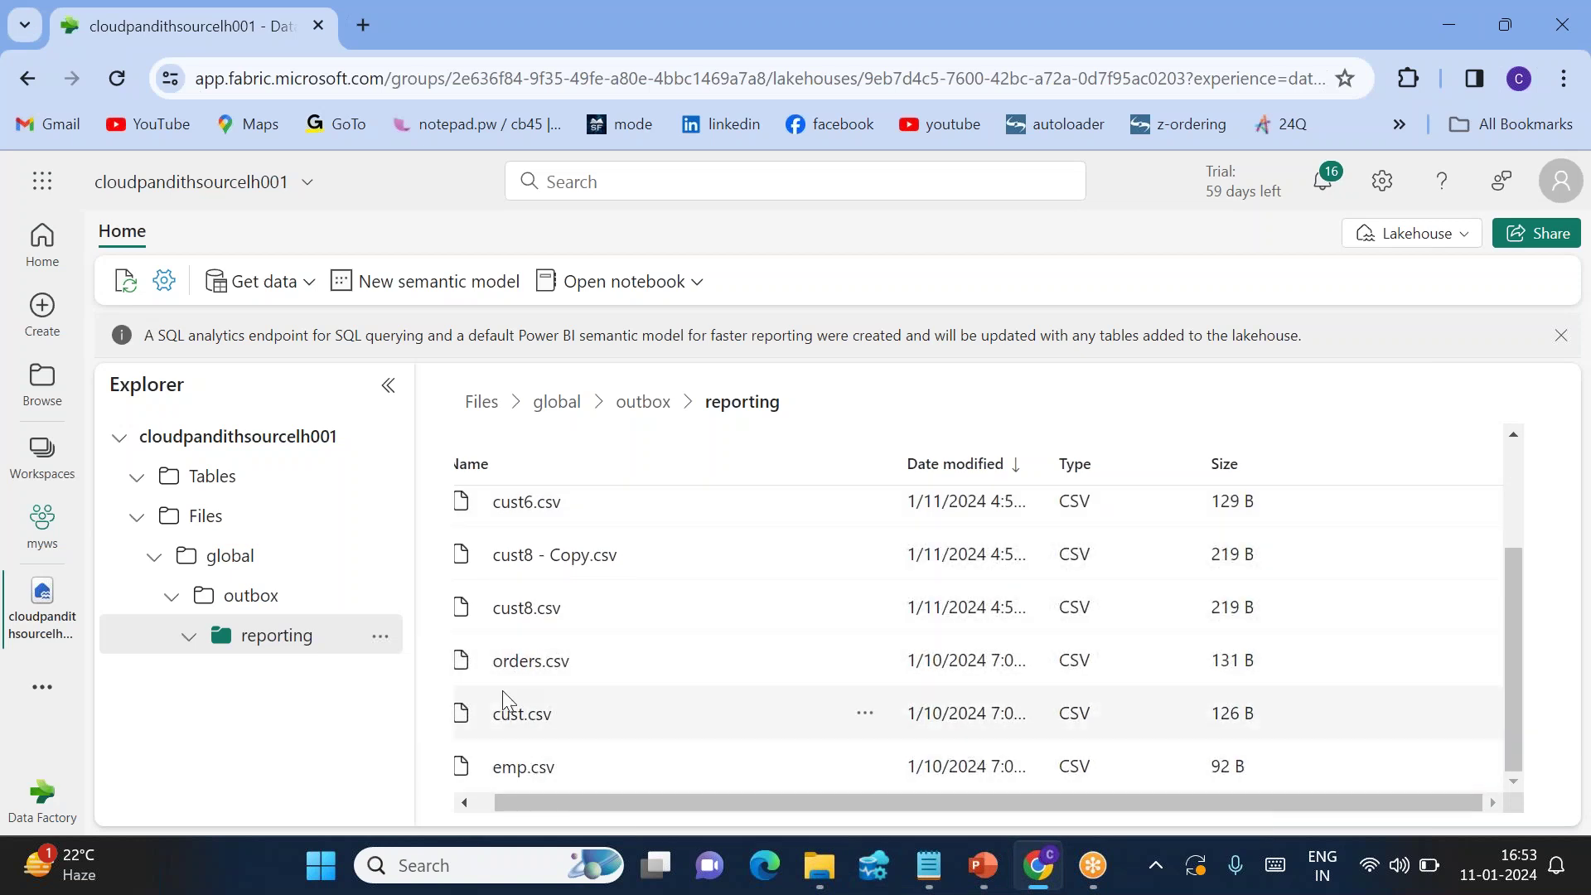
In the myws workspace, add a new Data pipeline, keeping the default name pipeline1
click(42, 310)
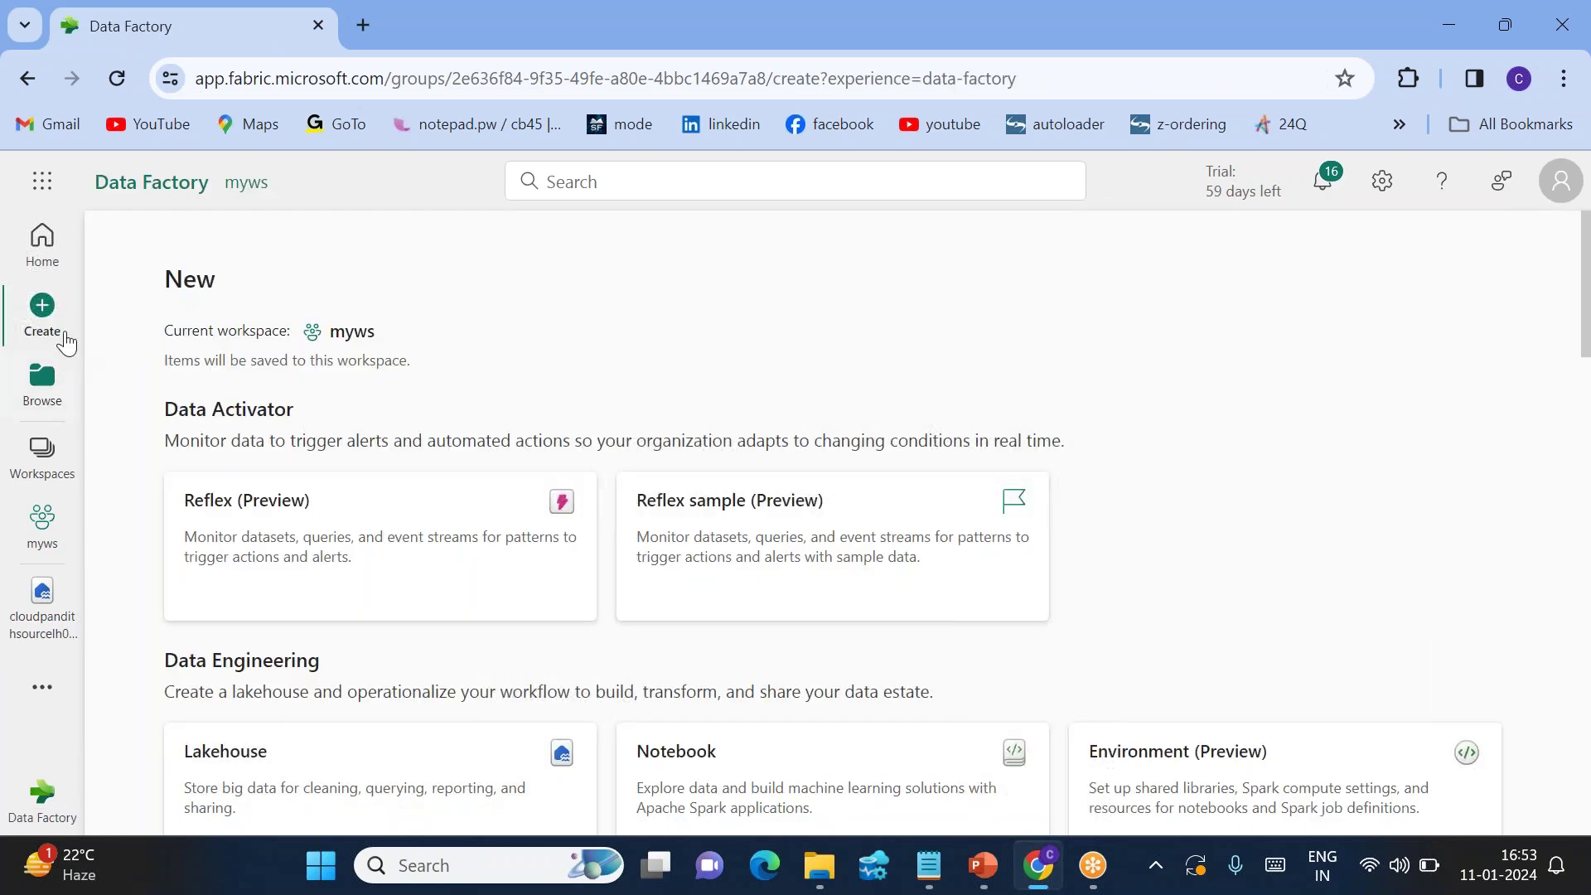
click(39, 526)
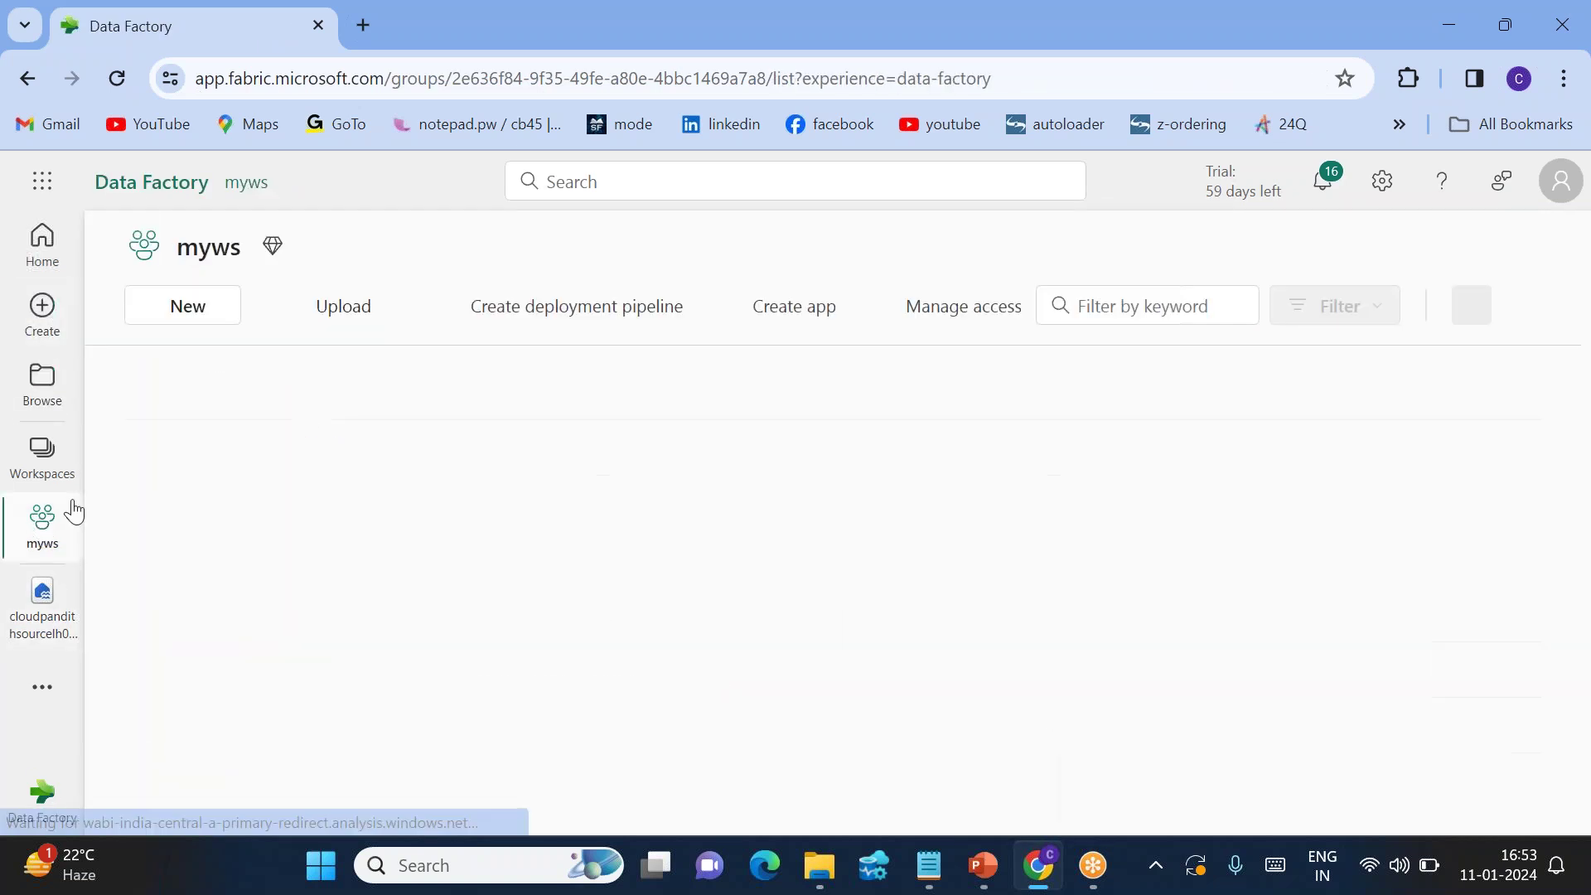
click(208, 307)
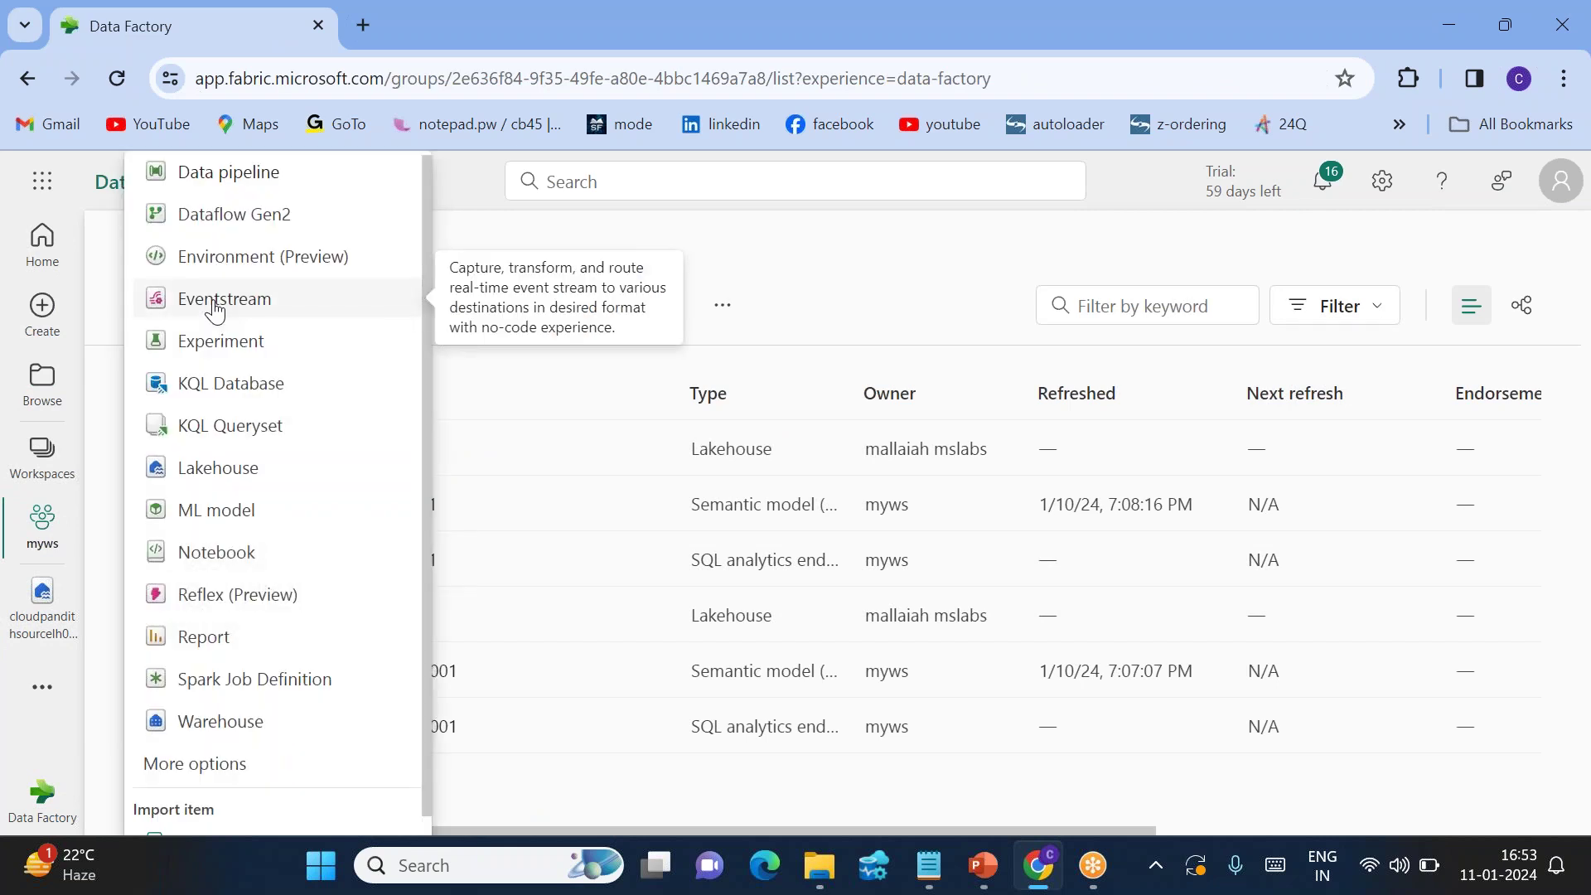
click(225, 173)
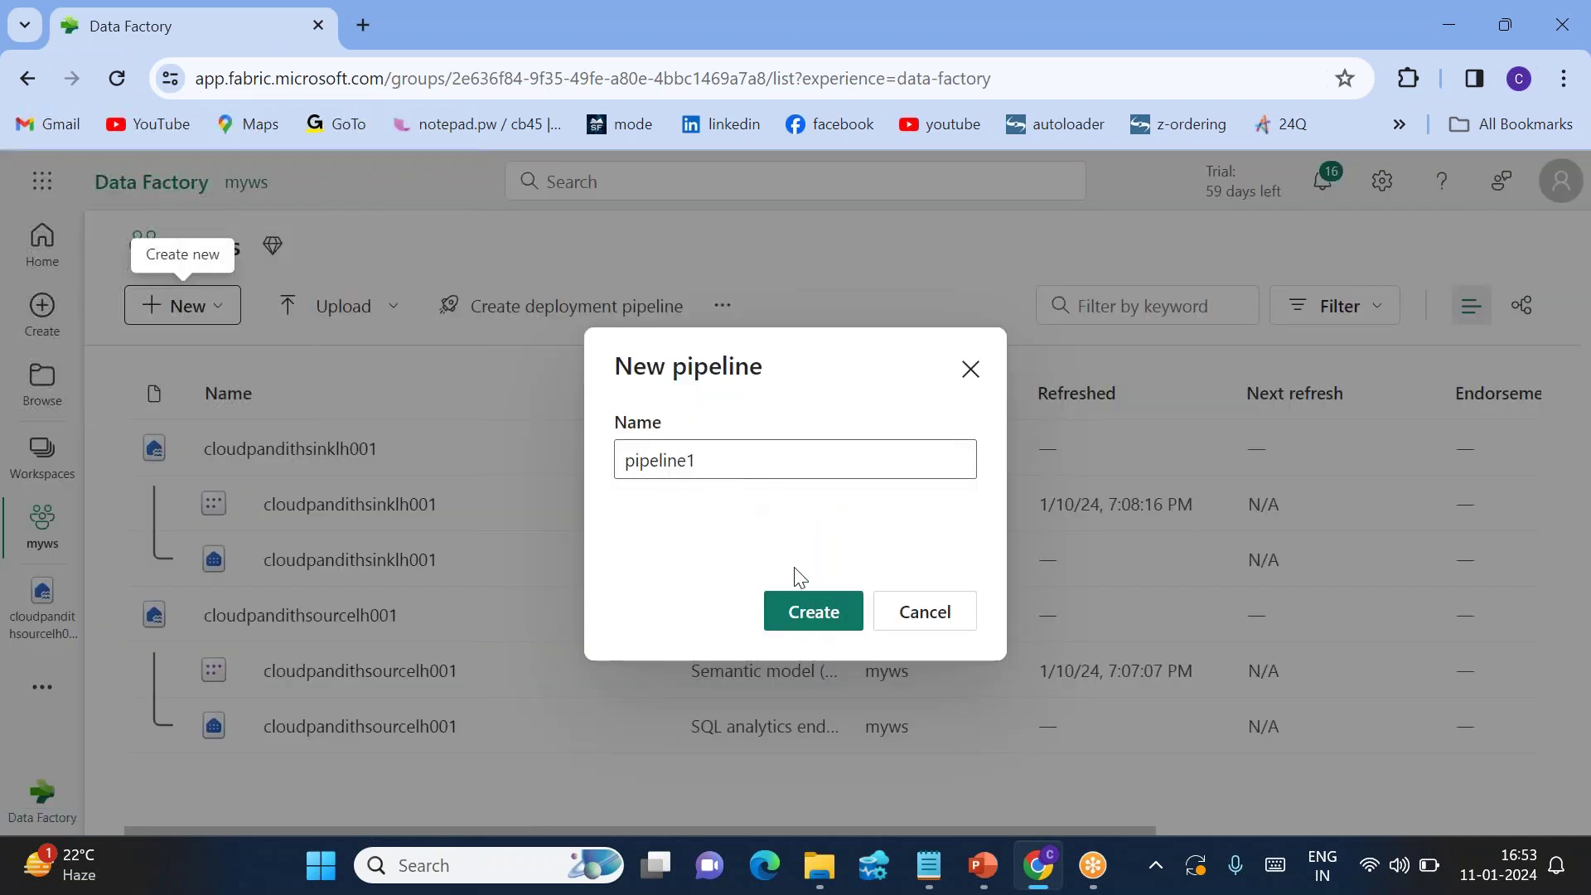
click(808, 611)
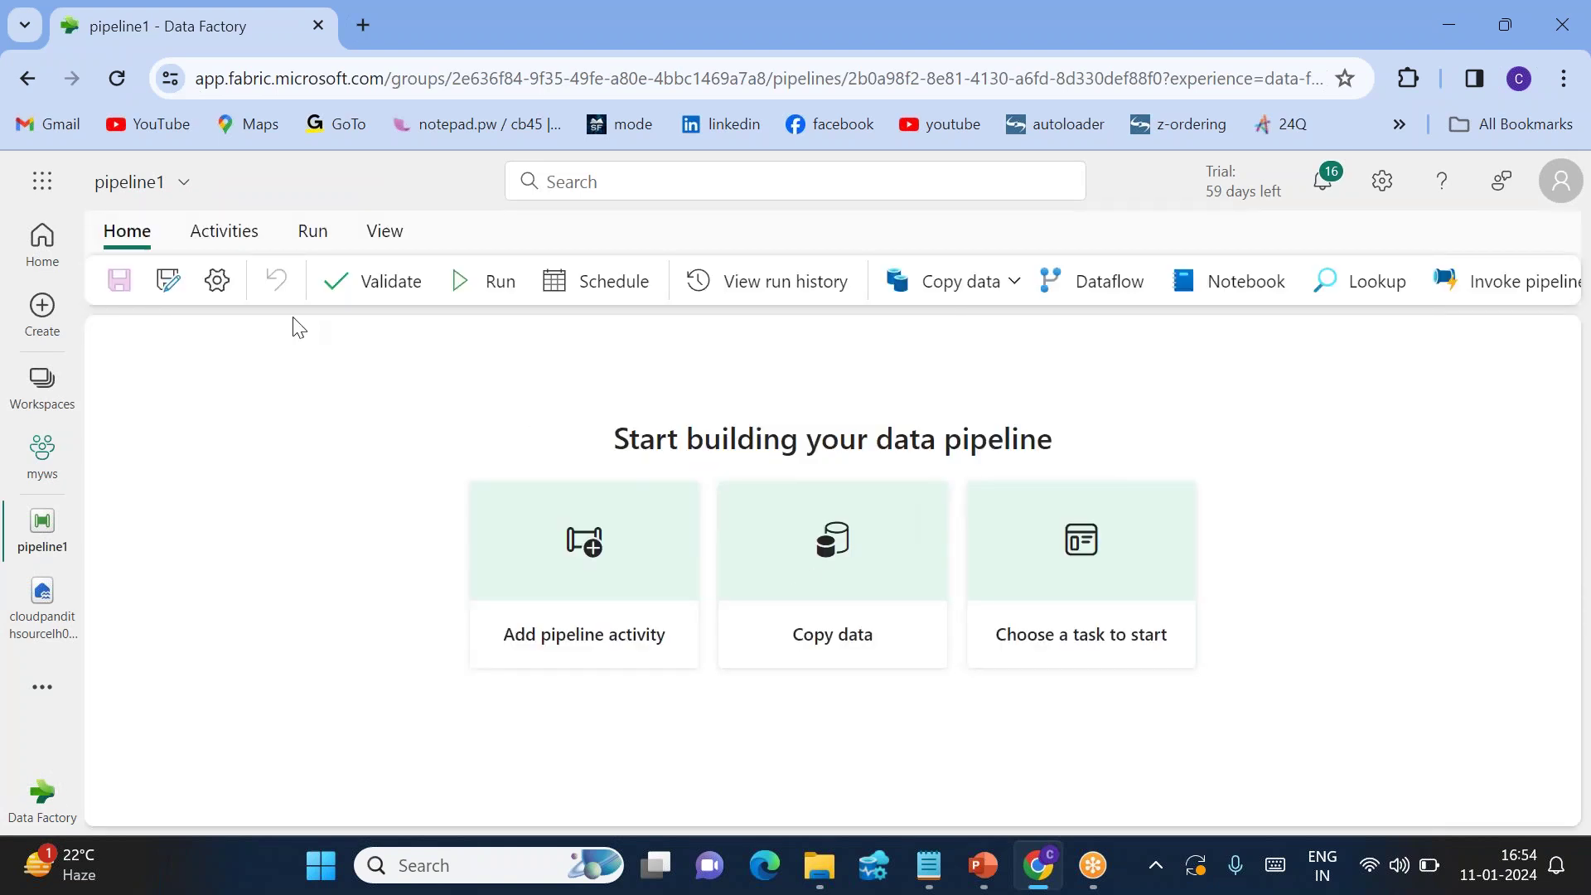
Add a Delete data activity from the Activities overflow list and position it on the canvas
click(217, 234)
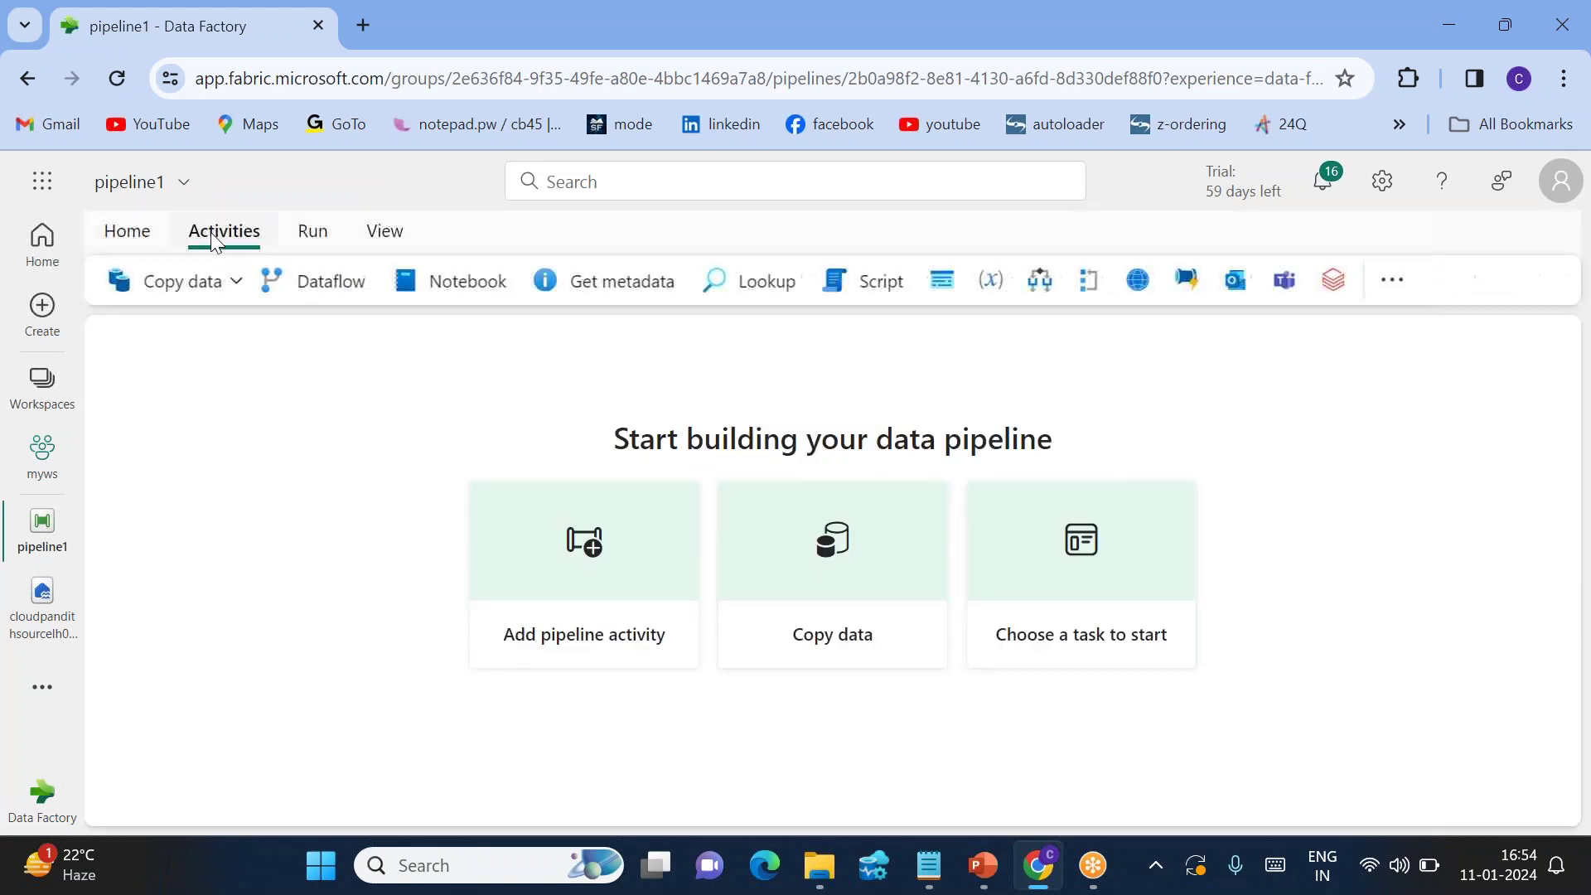
click(1391, 282)
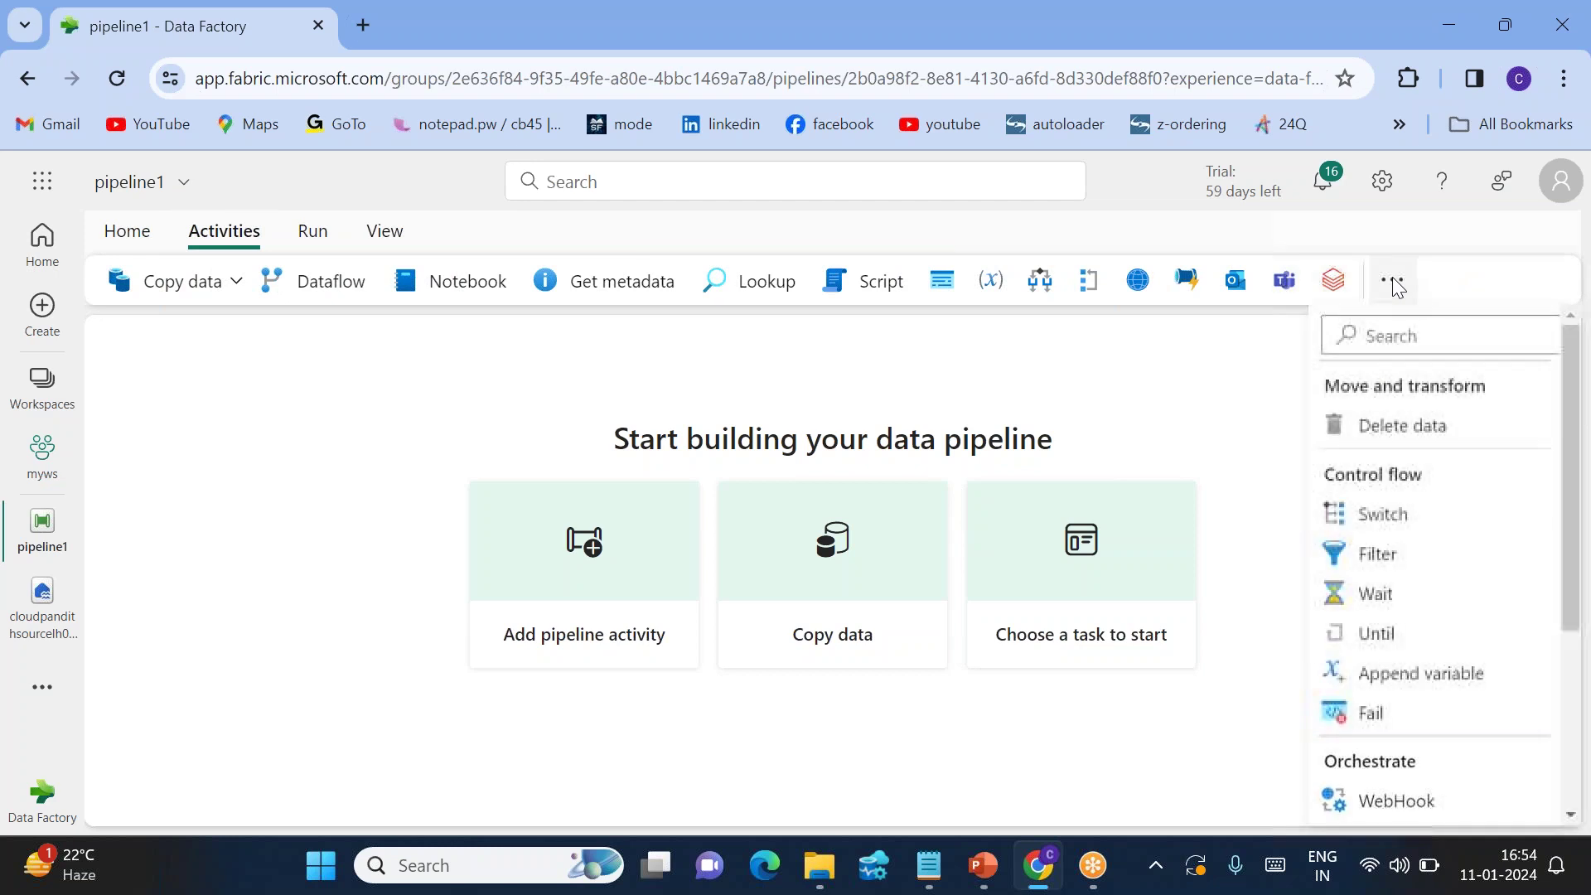
click(1390, 429)
drag(213, 438, 500, 437)
drag(833, 769, 794, 565)
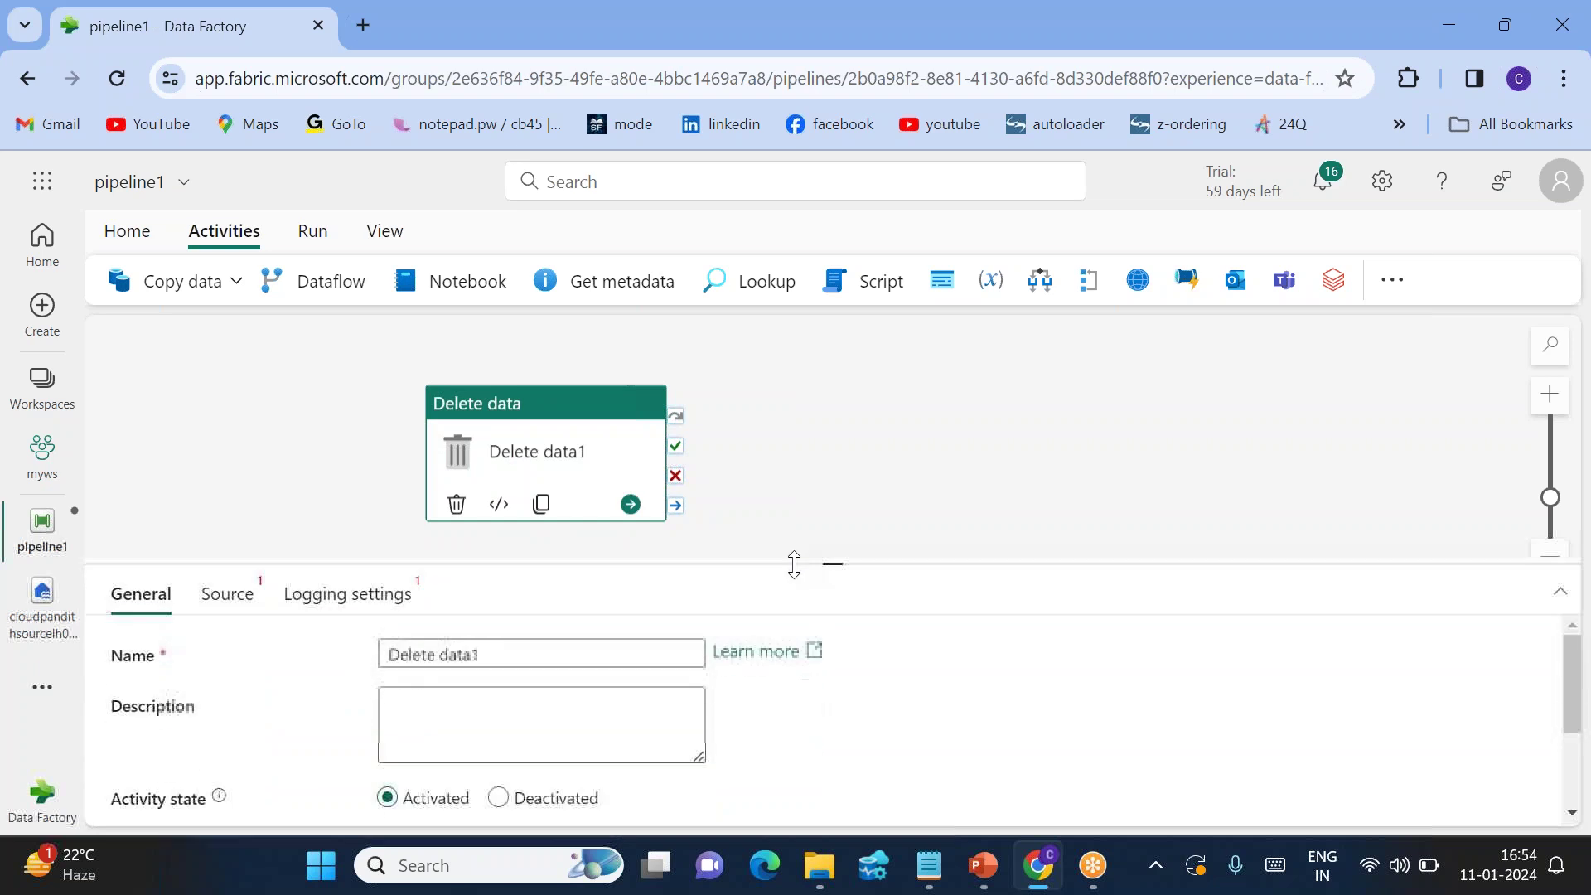
Set the activity's source to the workspace lakehouse cloudpandithsourcelh001
click(227, 594)
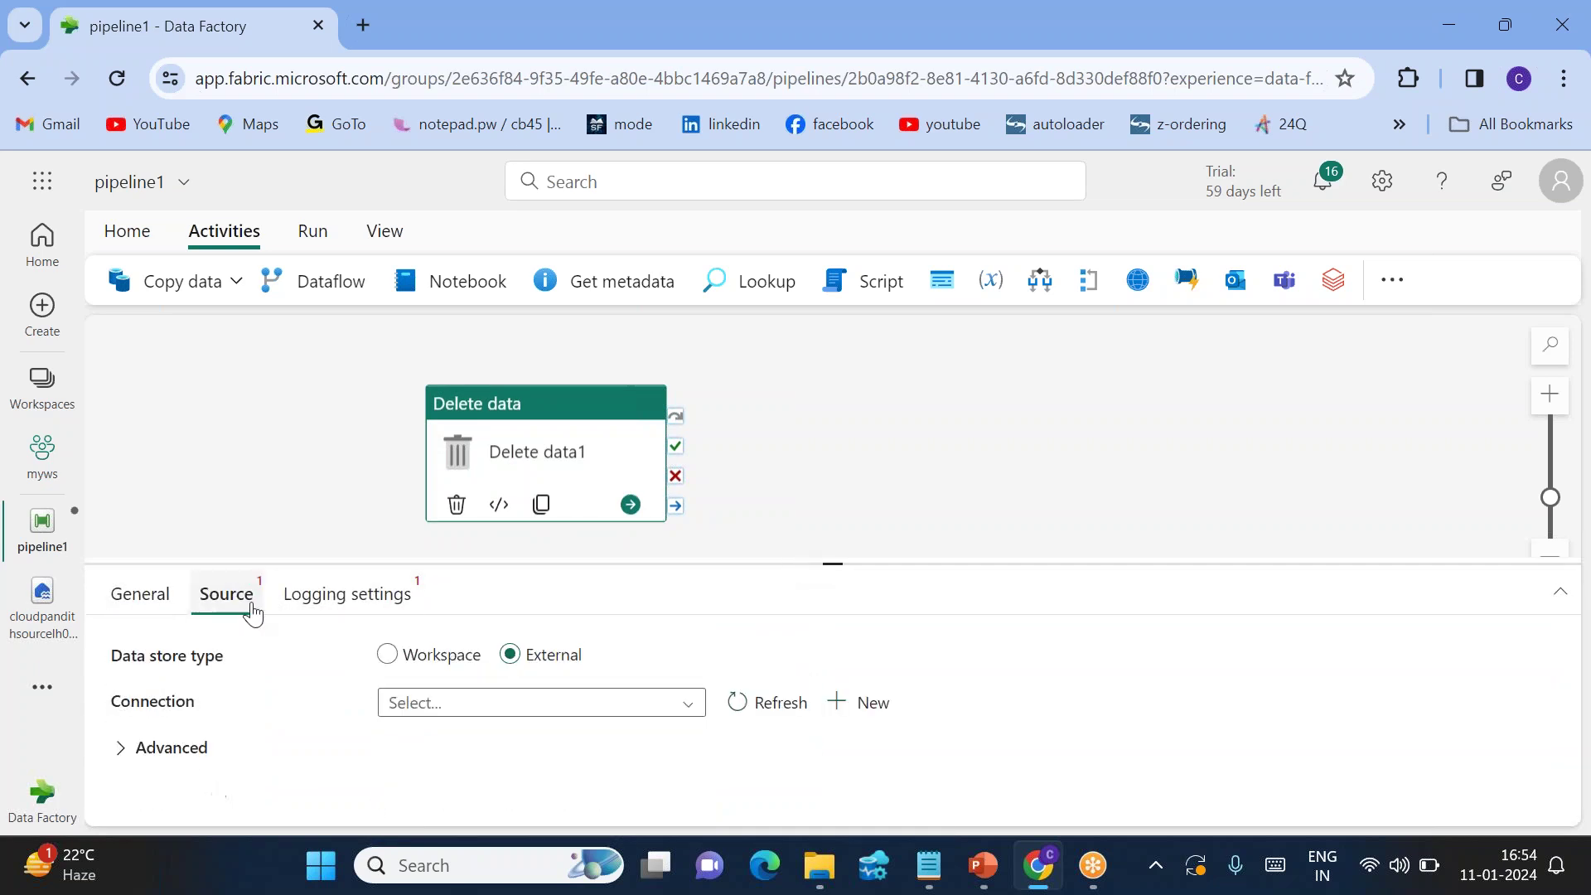
click(399, 661)
click(456, 703)
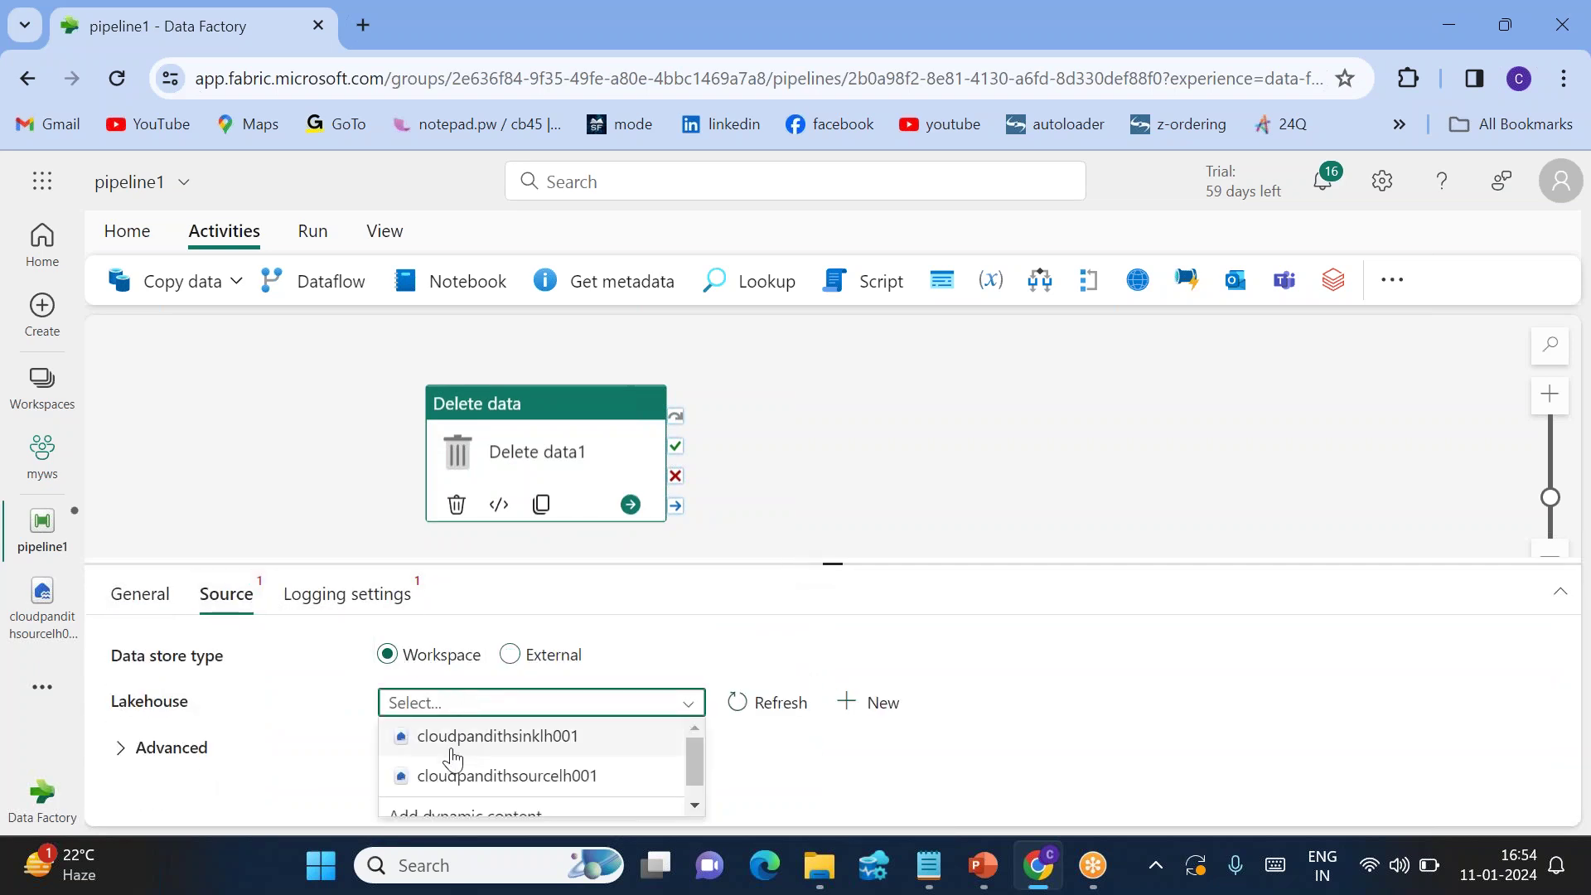
click(454, 774)
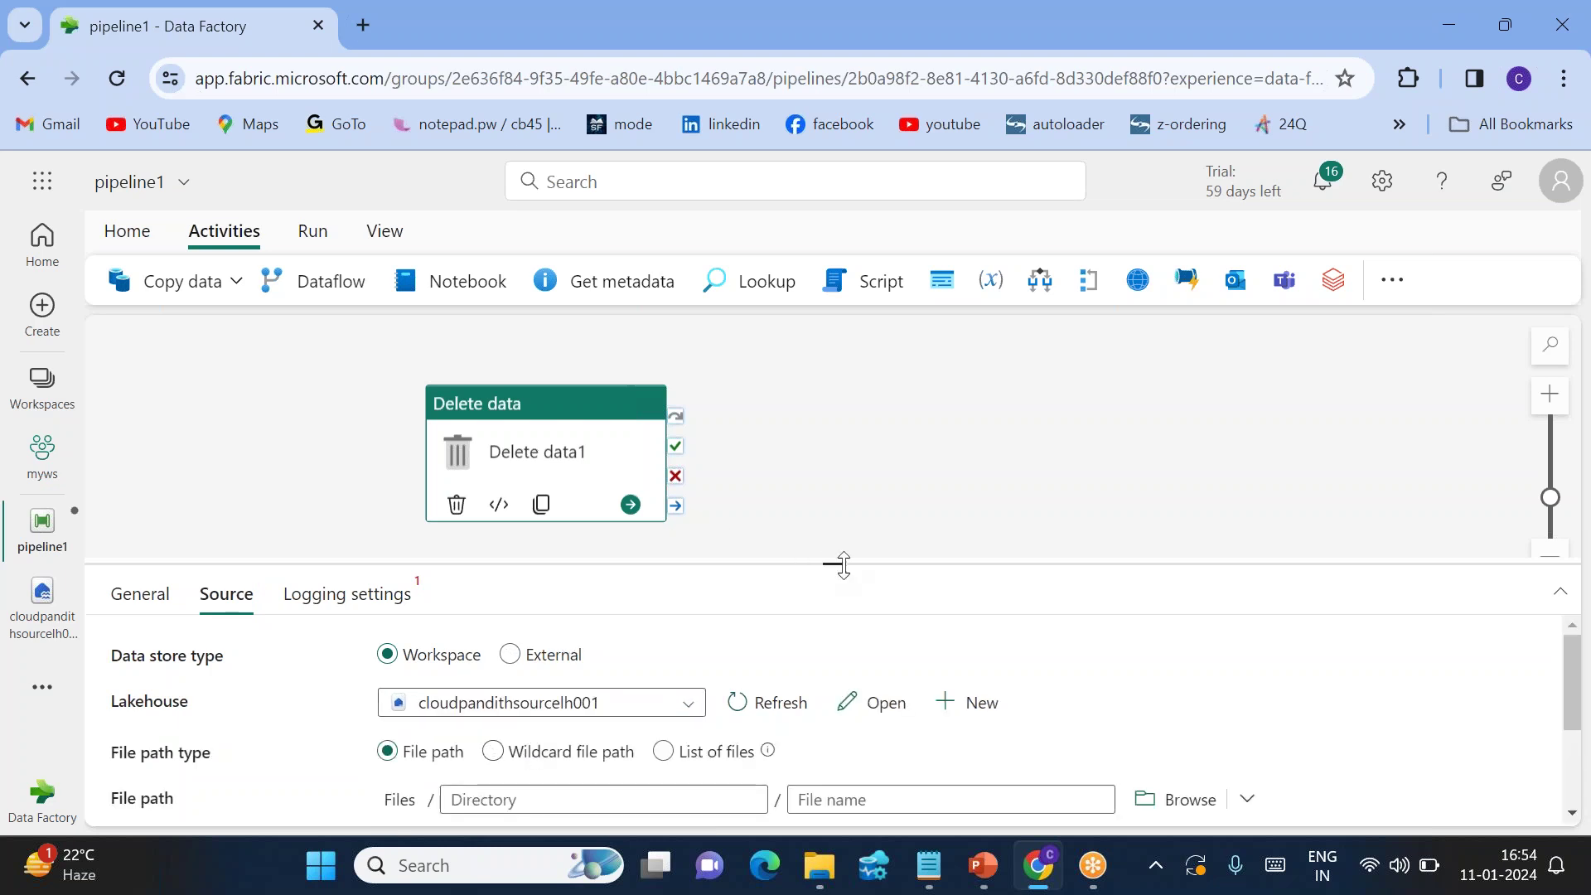
drag(843, 566, 832, 441)
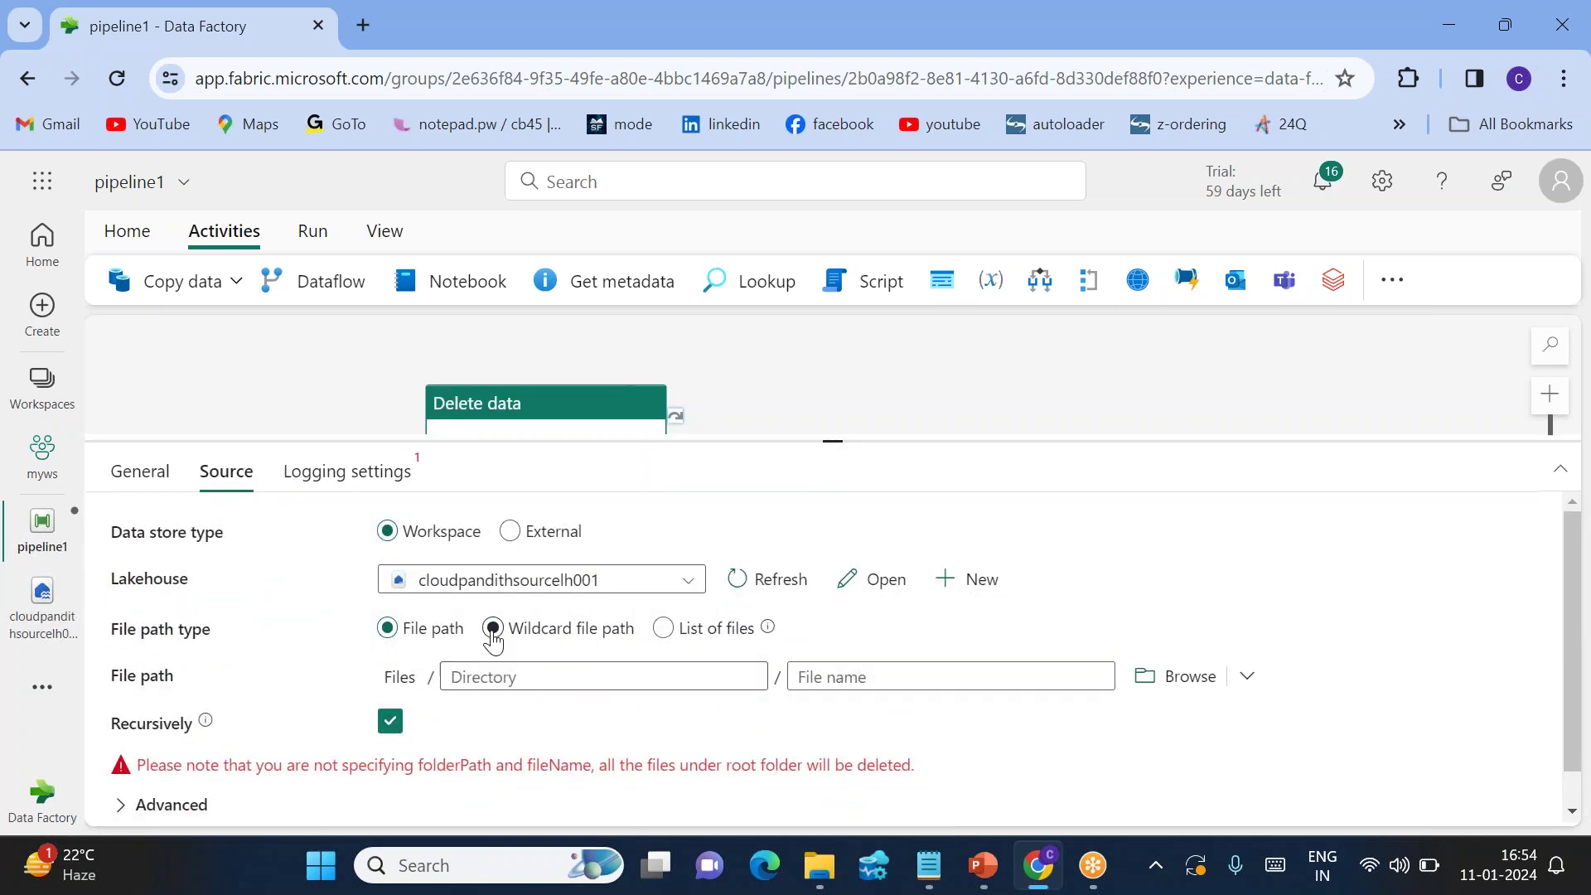
Use a wildcard file path with file name * and folder path global/outbox/reporting
click(493, 631)
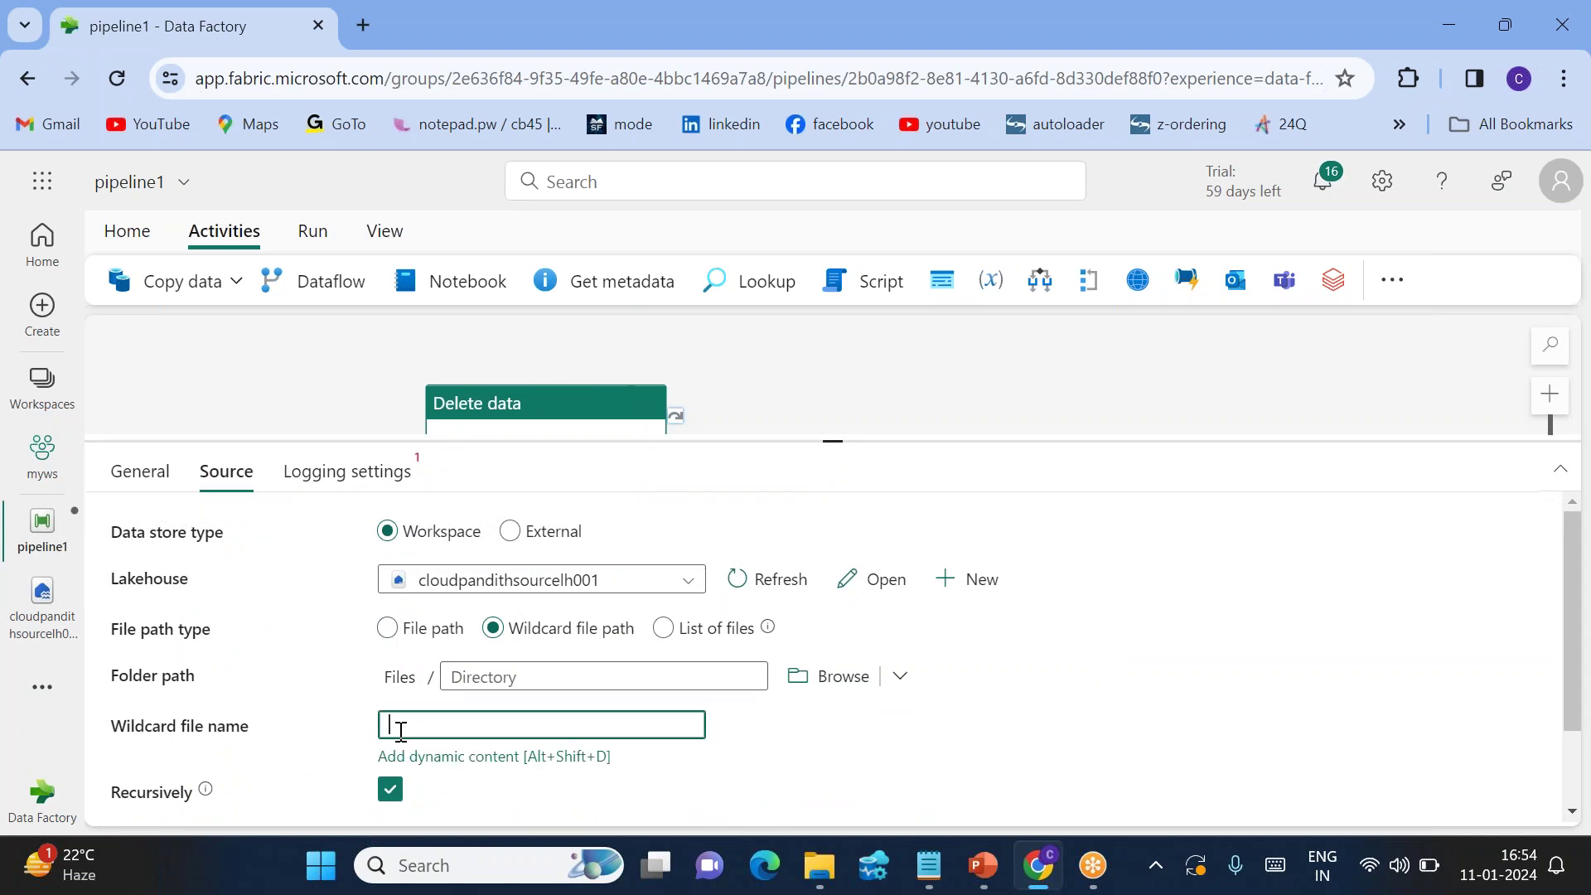
text(*)
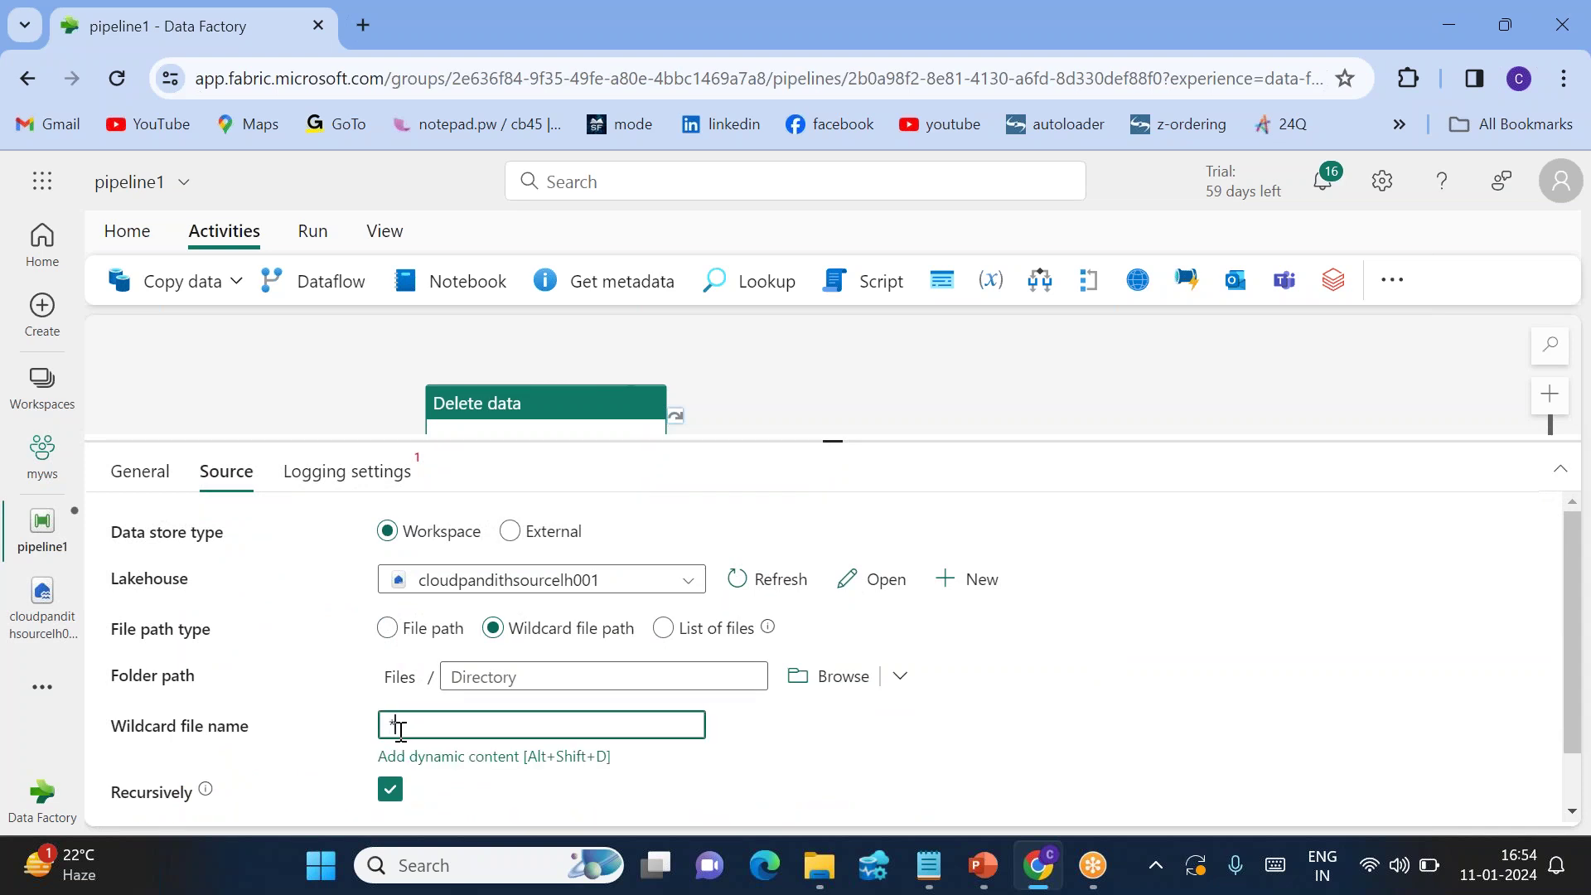
click(816, 678)
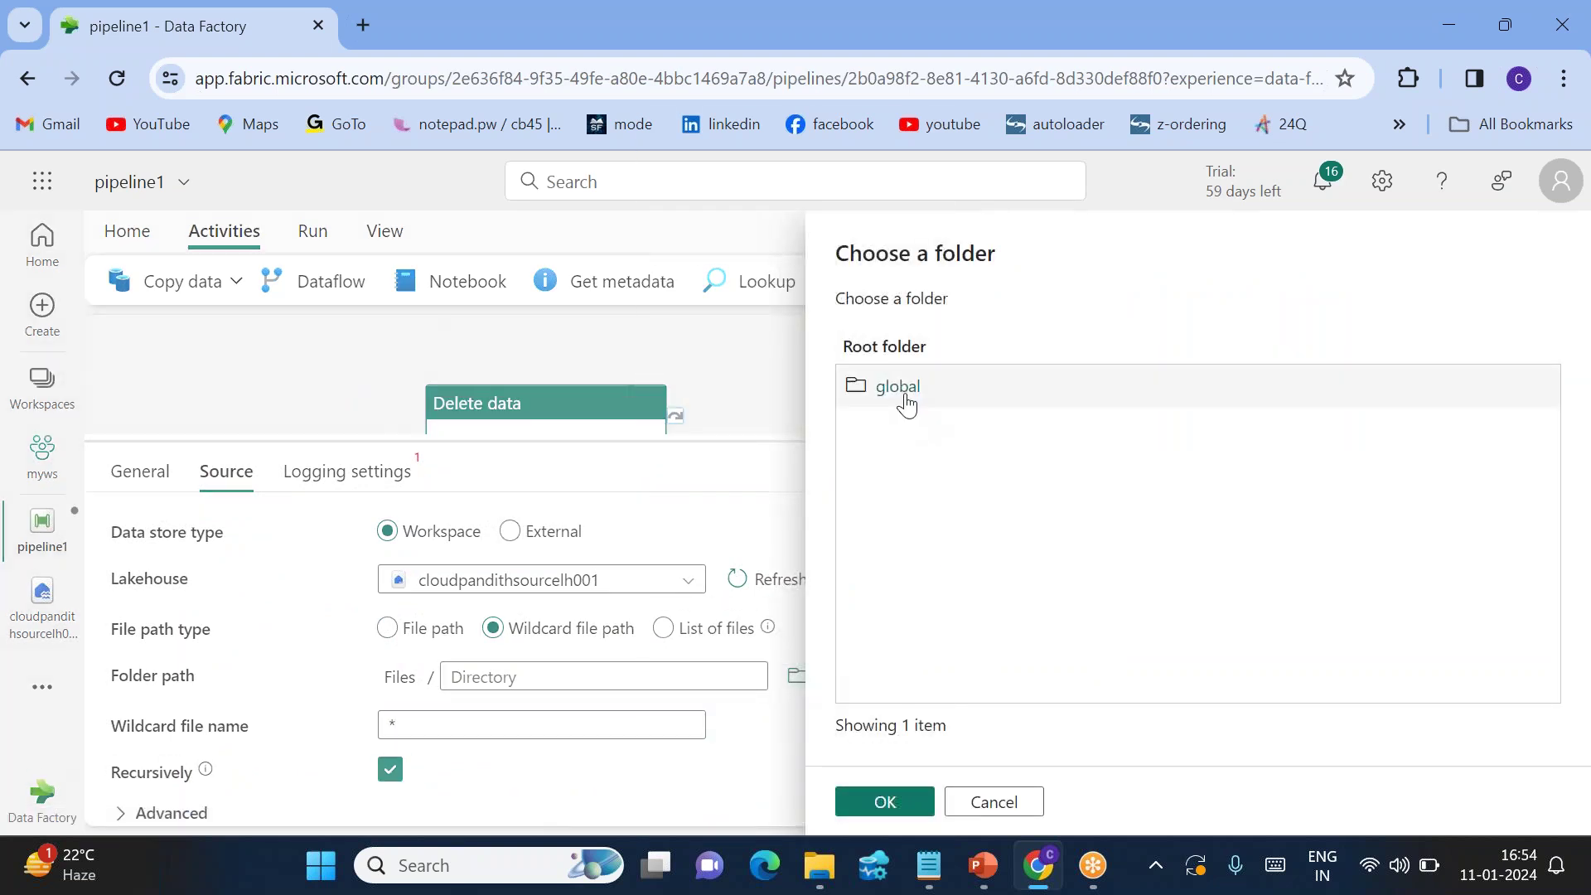
double_click(898, 391)
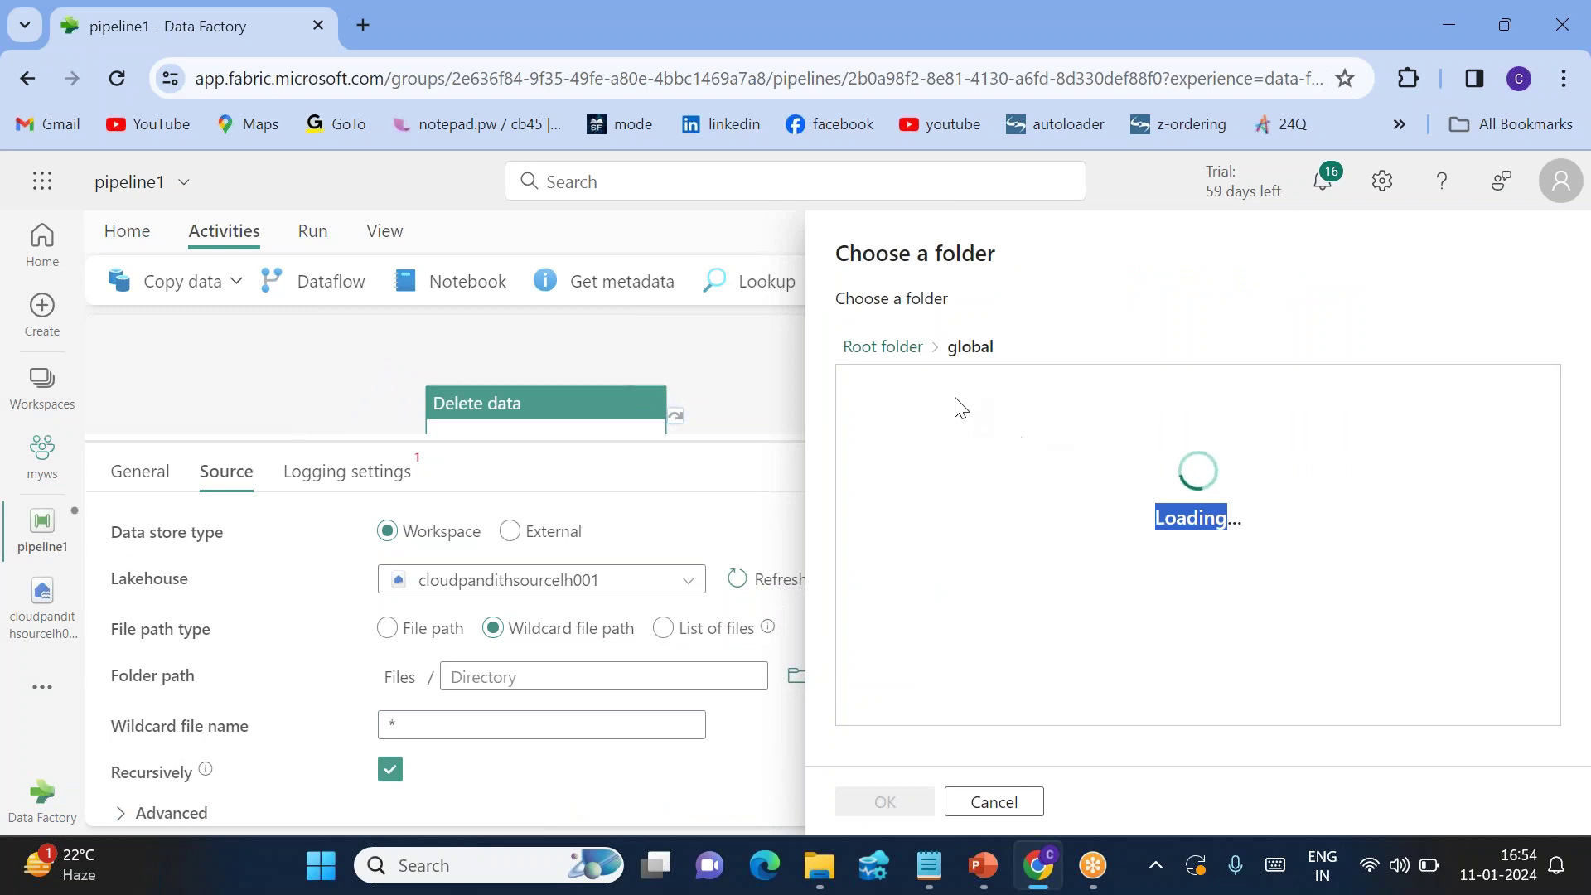
double_click(901, 391)
double_click(932, 402)
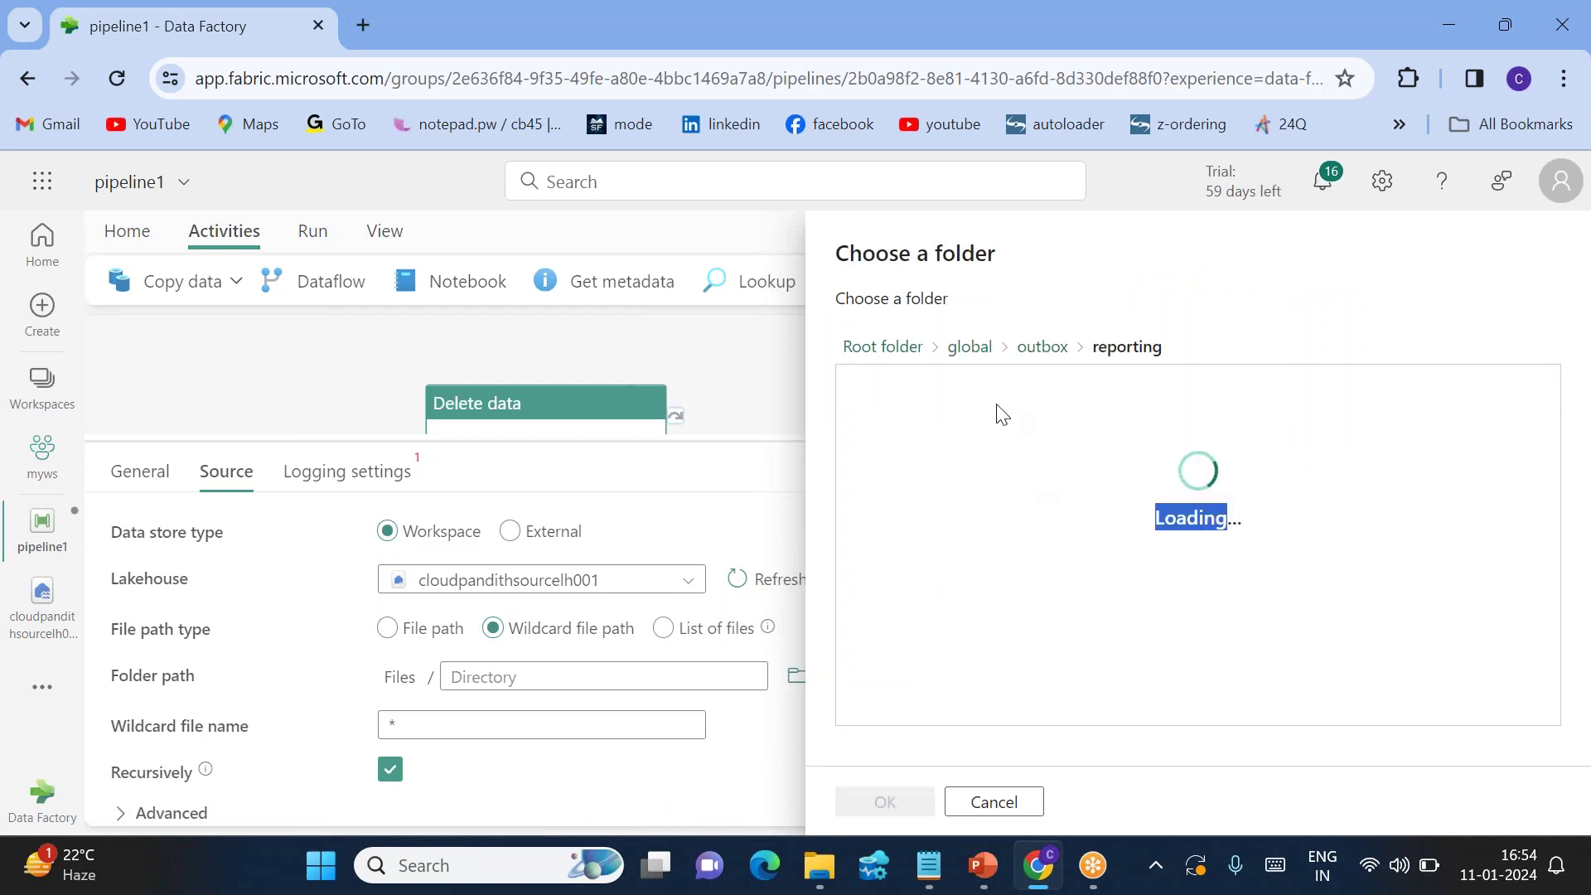
mouse_move(903, 841)
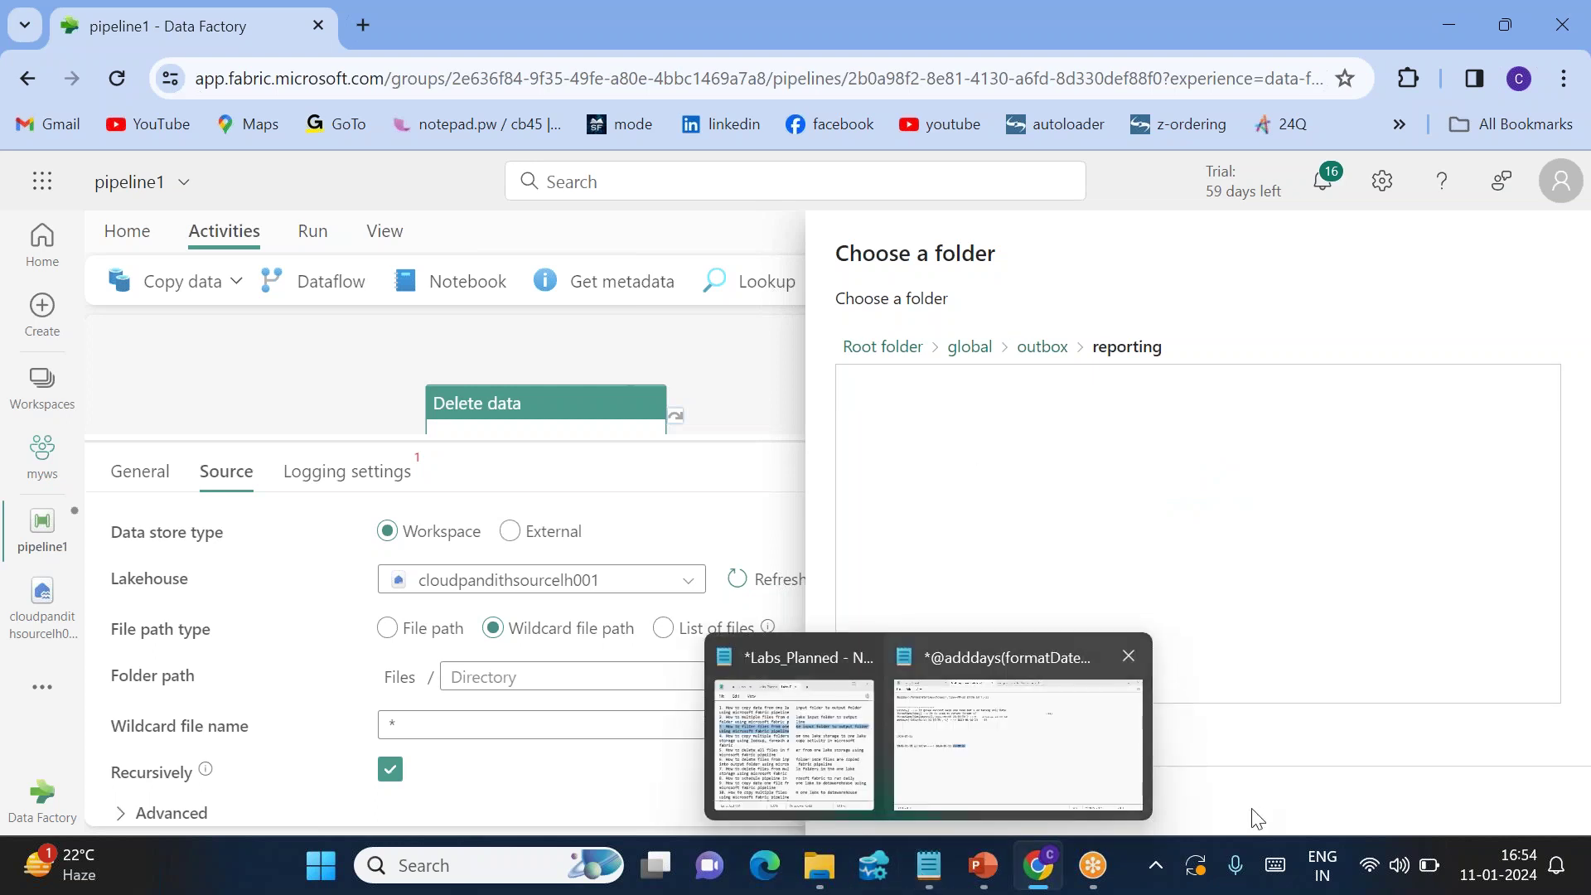
click(878, 800)
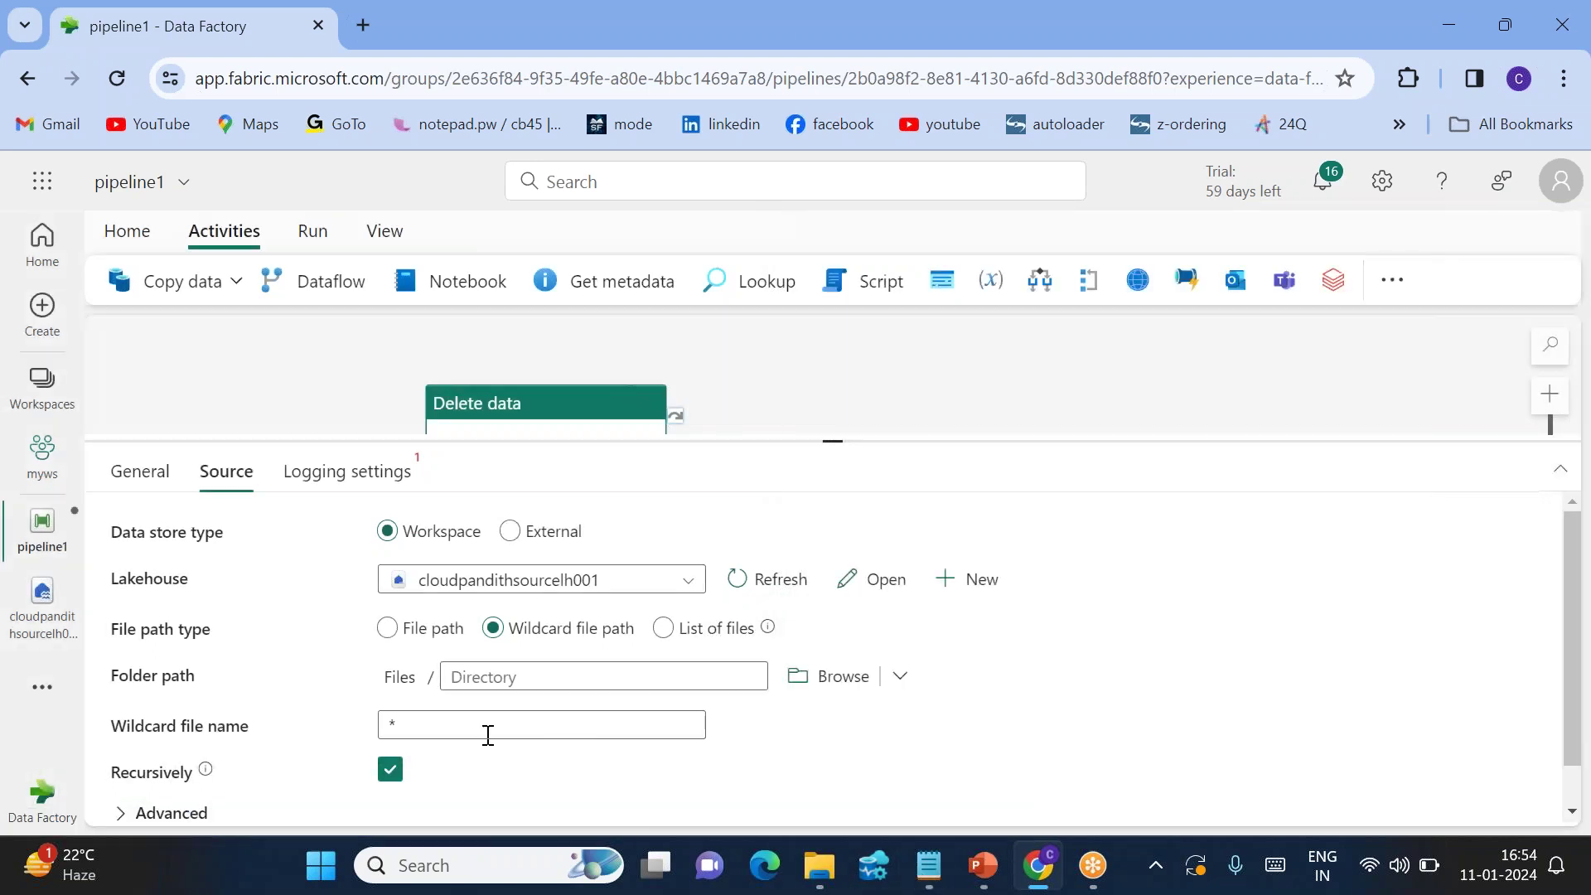
double_click(391, 724)
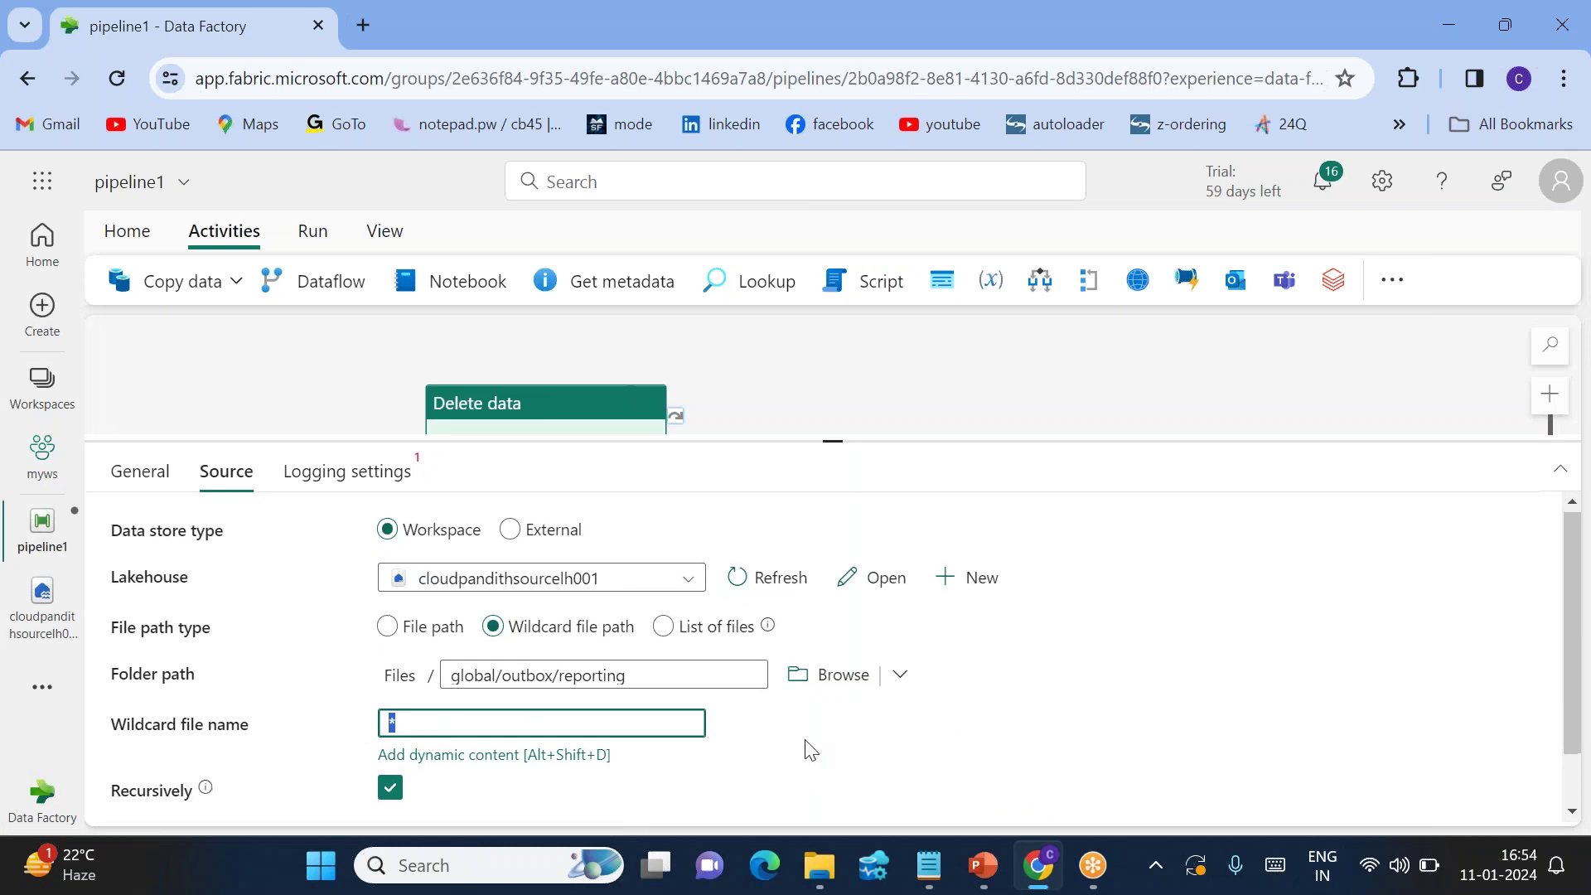
scroll(810, 750, down, 1)
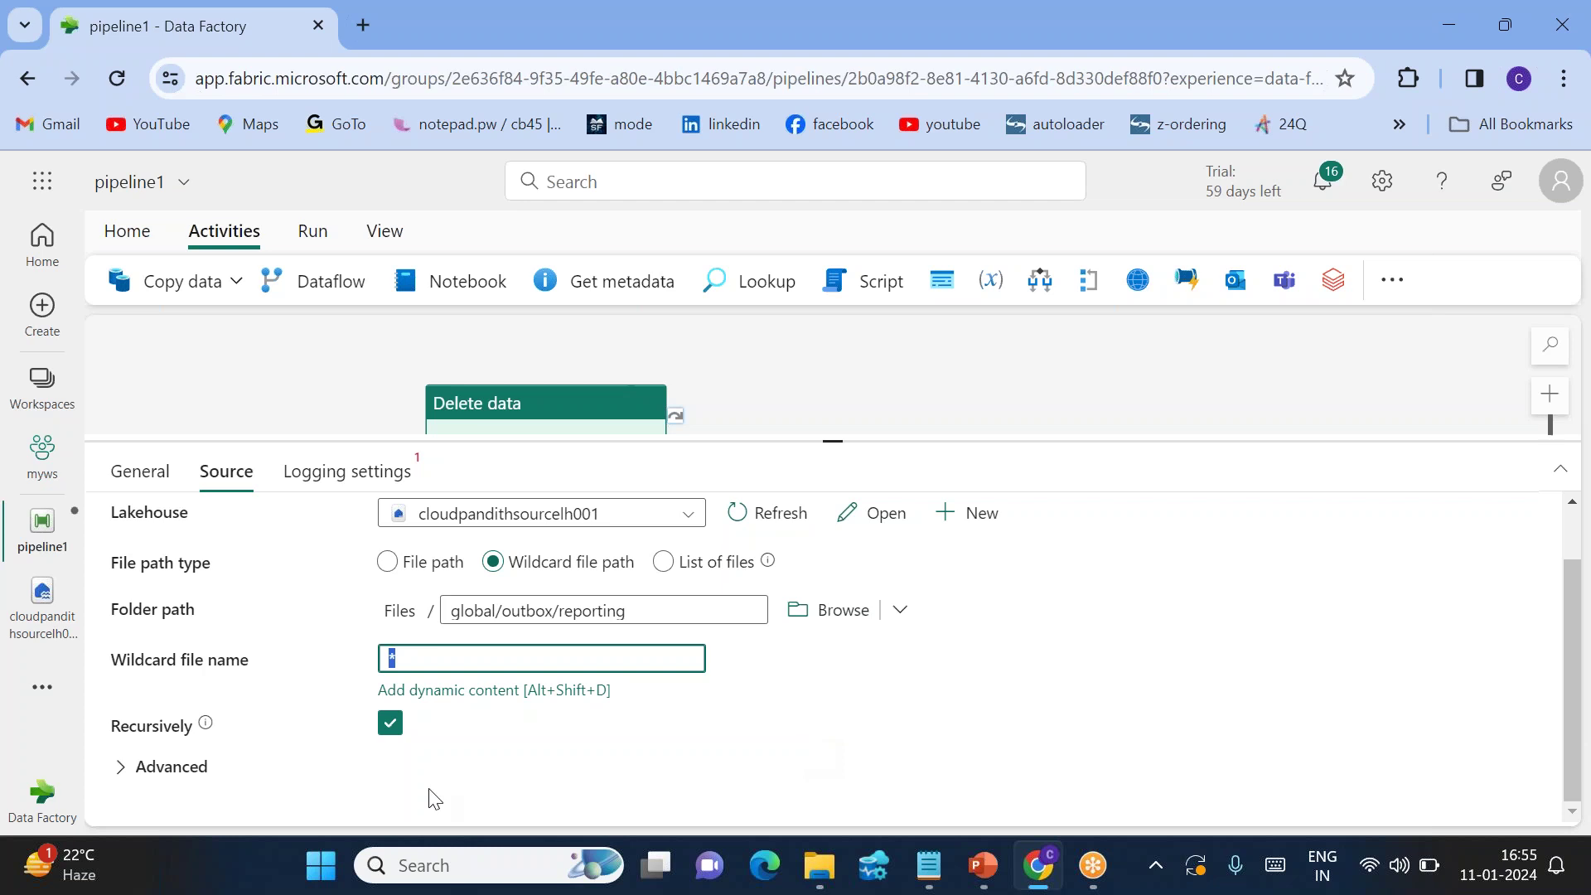
click(122, 770)
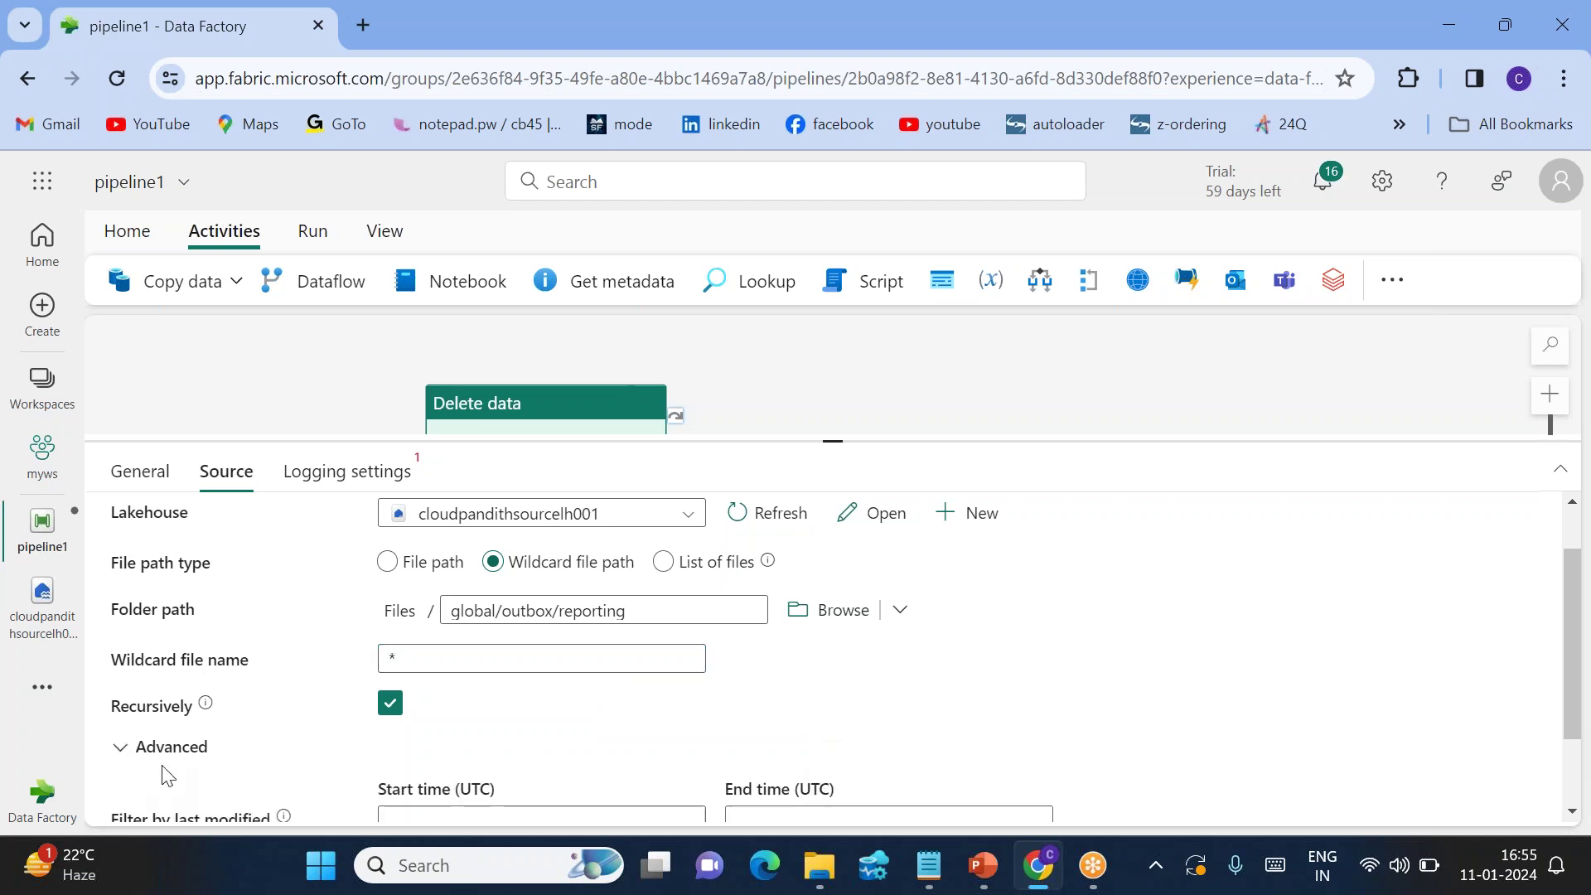
Scroll to Filter by last modified and click into the End time (UTC) field
scroll(213, 767, down, 1)
click(758, 714)
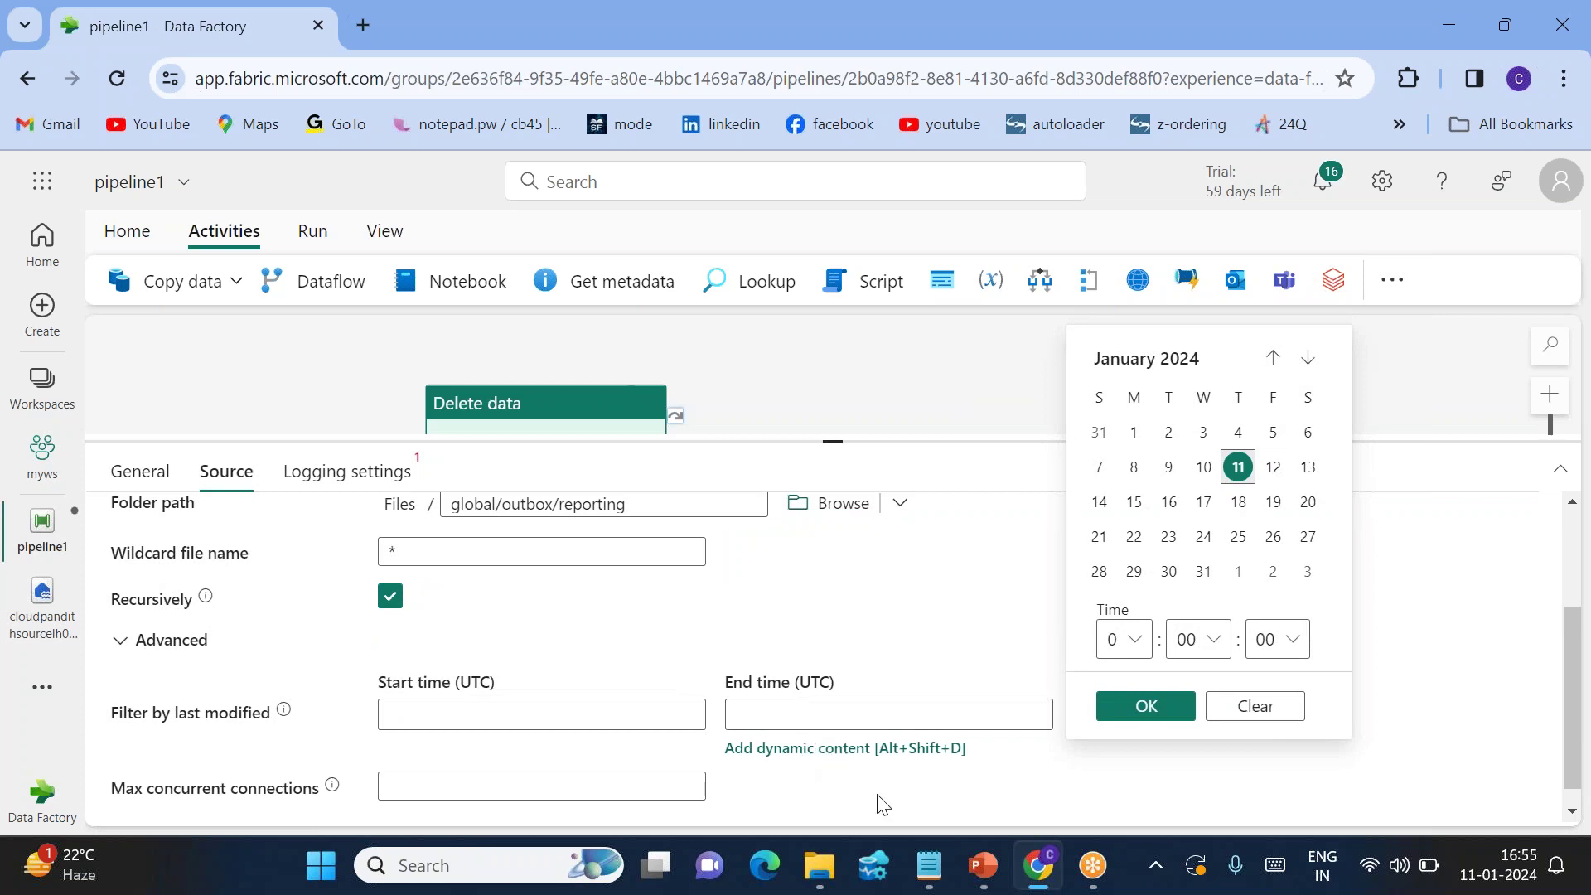
In Notepad, highlight utcnow() and formatDateTime in the expression alongside their explanatory notes
mouse_move(929, 884)
click(977, 728)
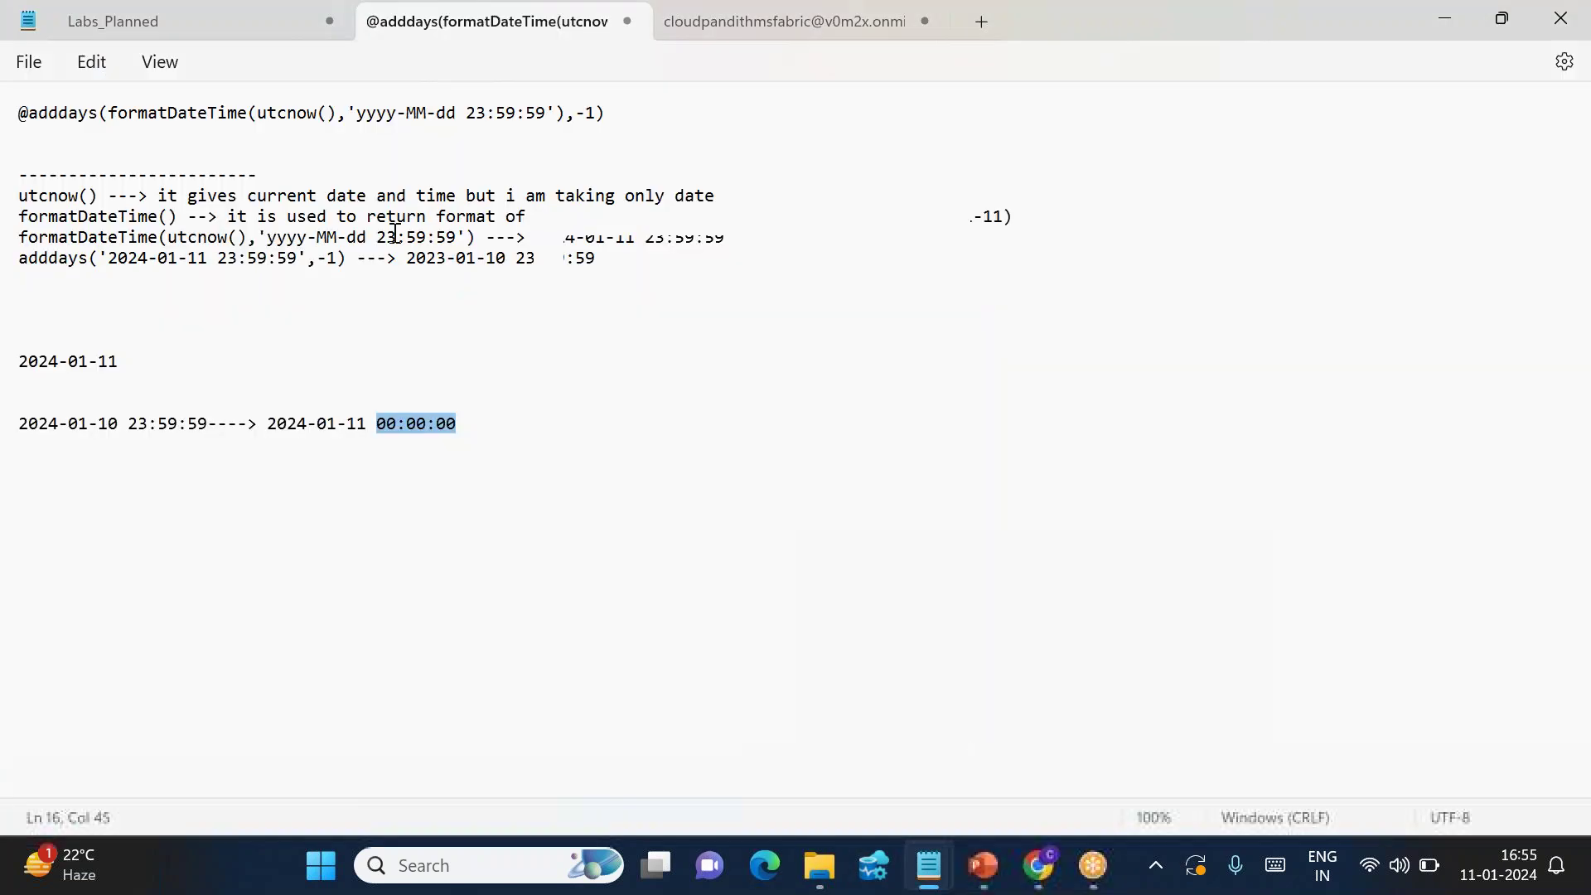
drag(623, 117, 19, 118)
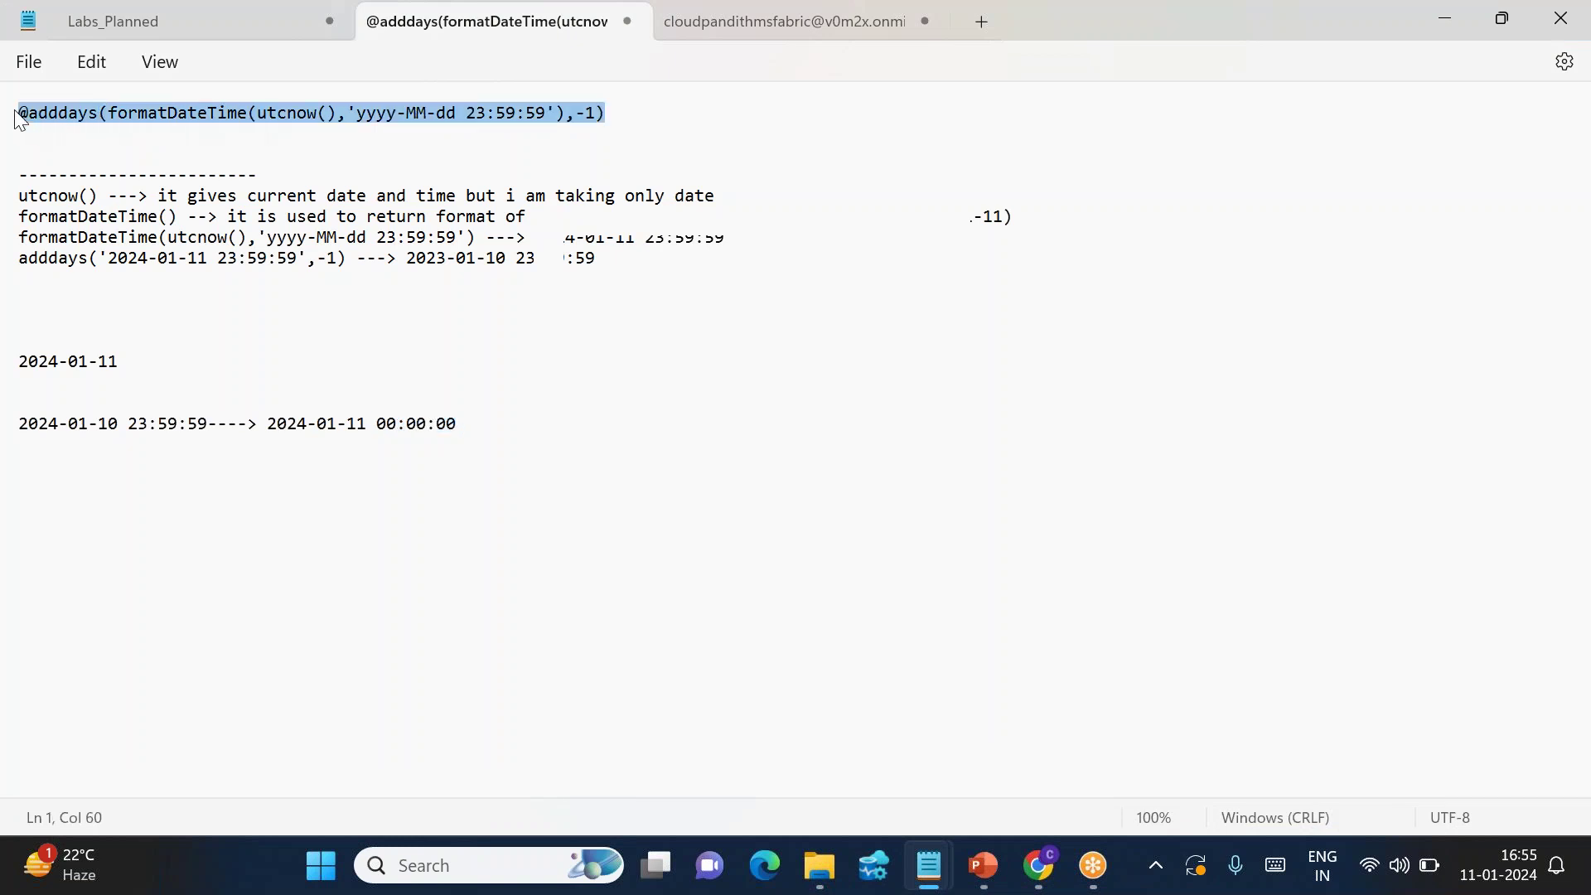
click(119, 133)
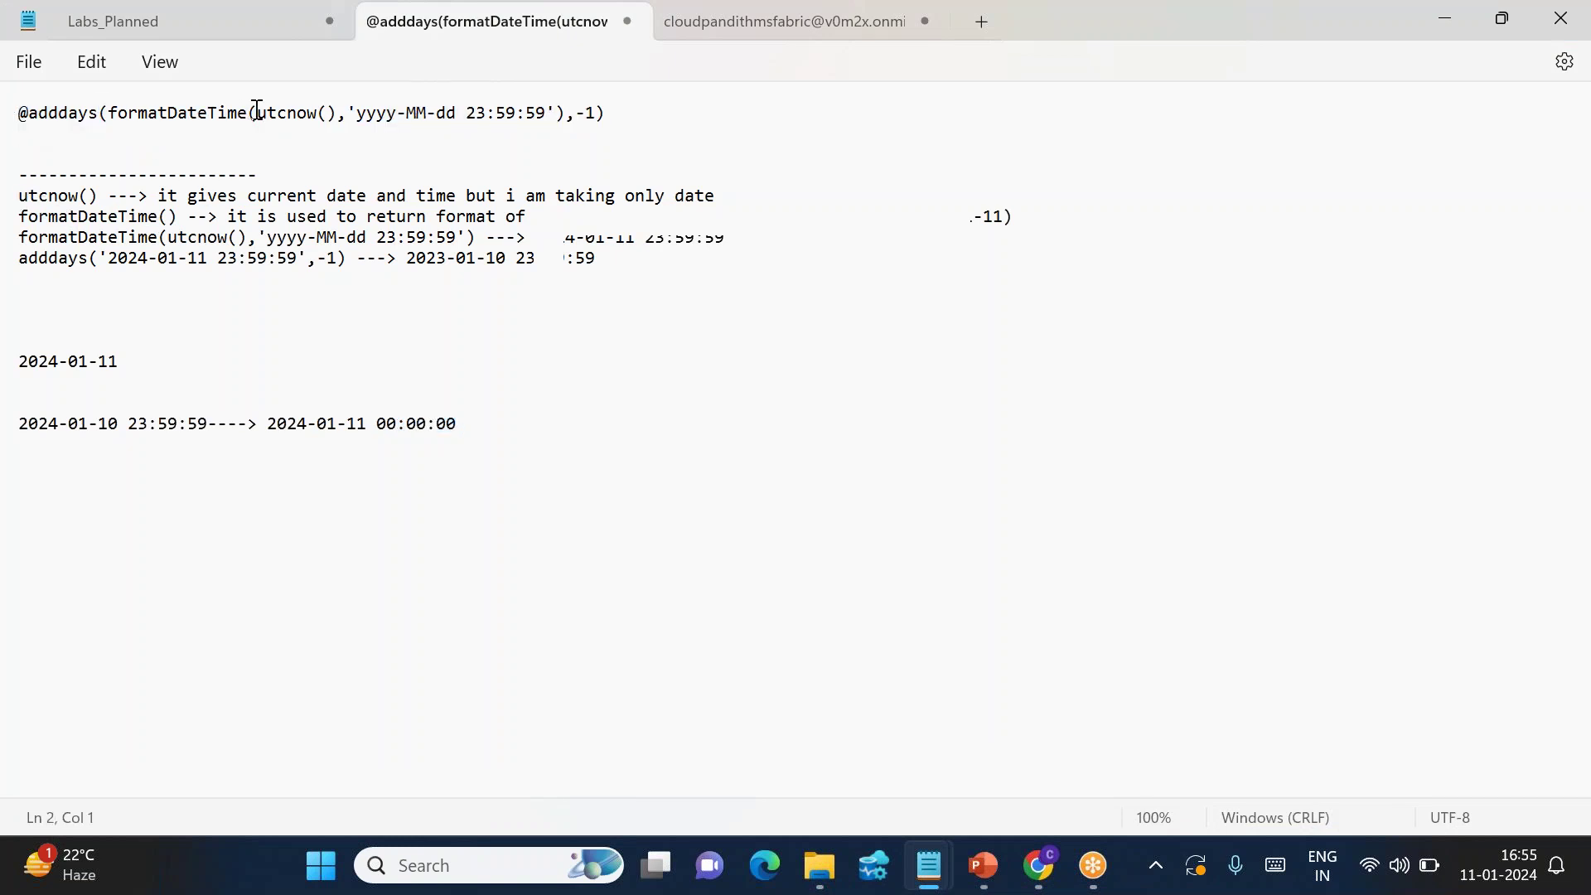
drag(258, 110, 337, 116)
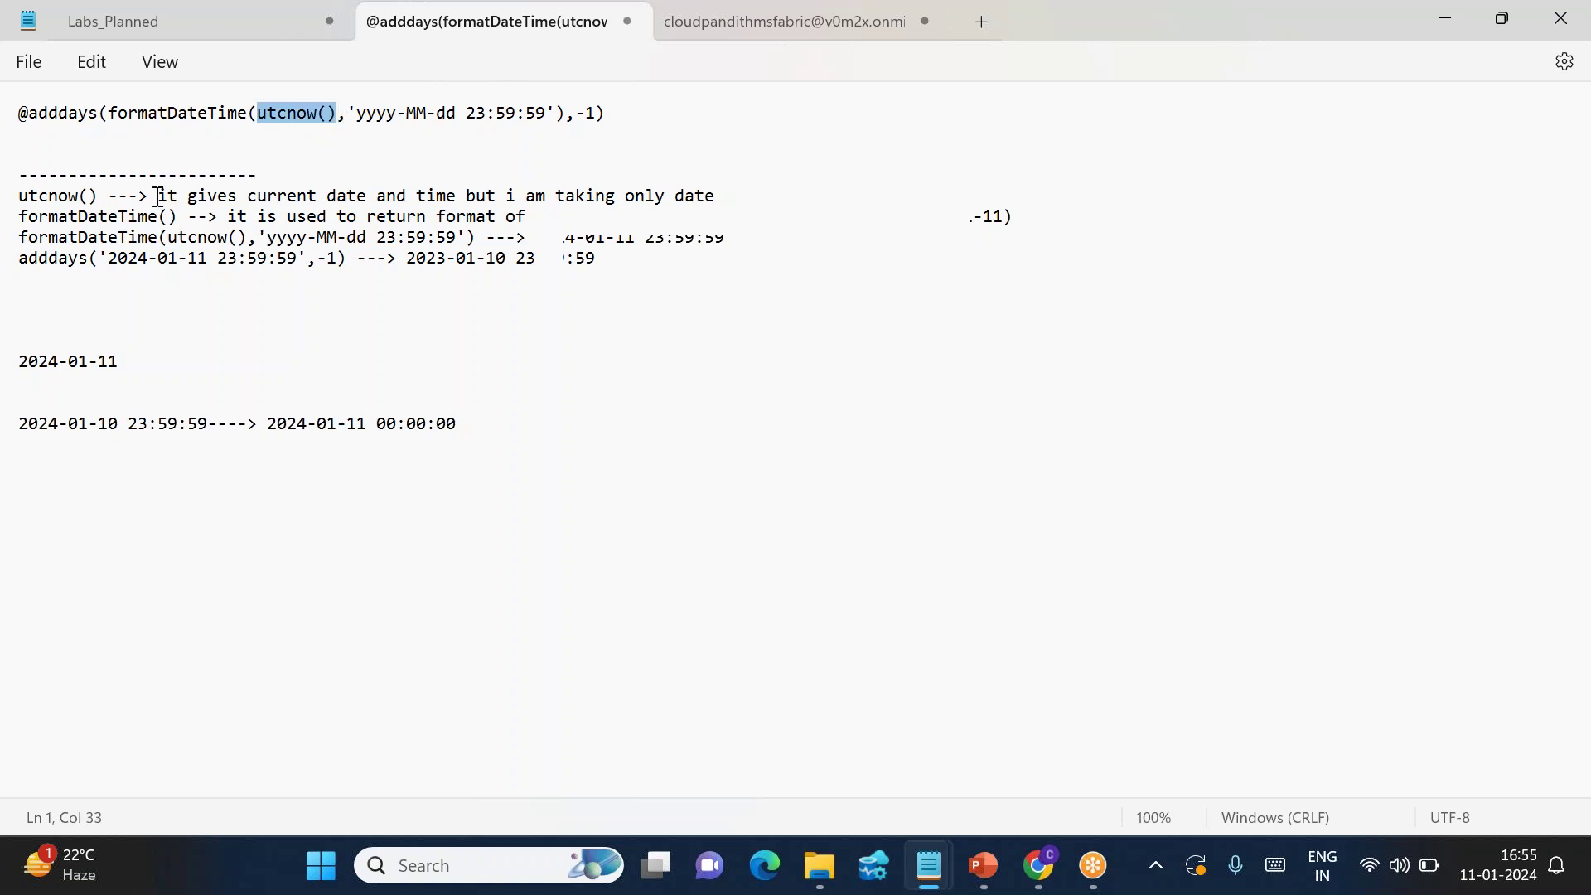
drag(157, 197, 711, 209)
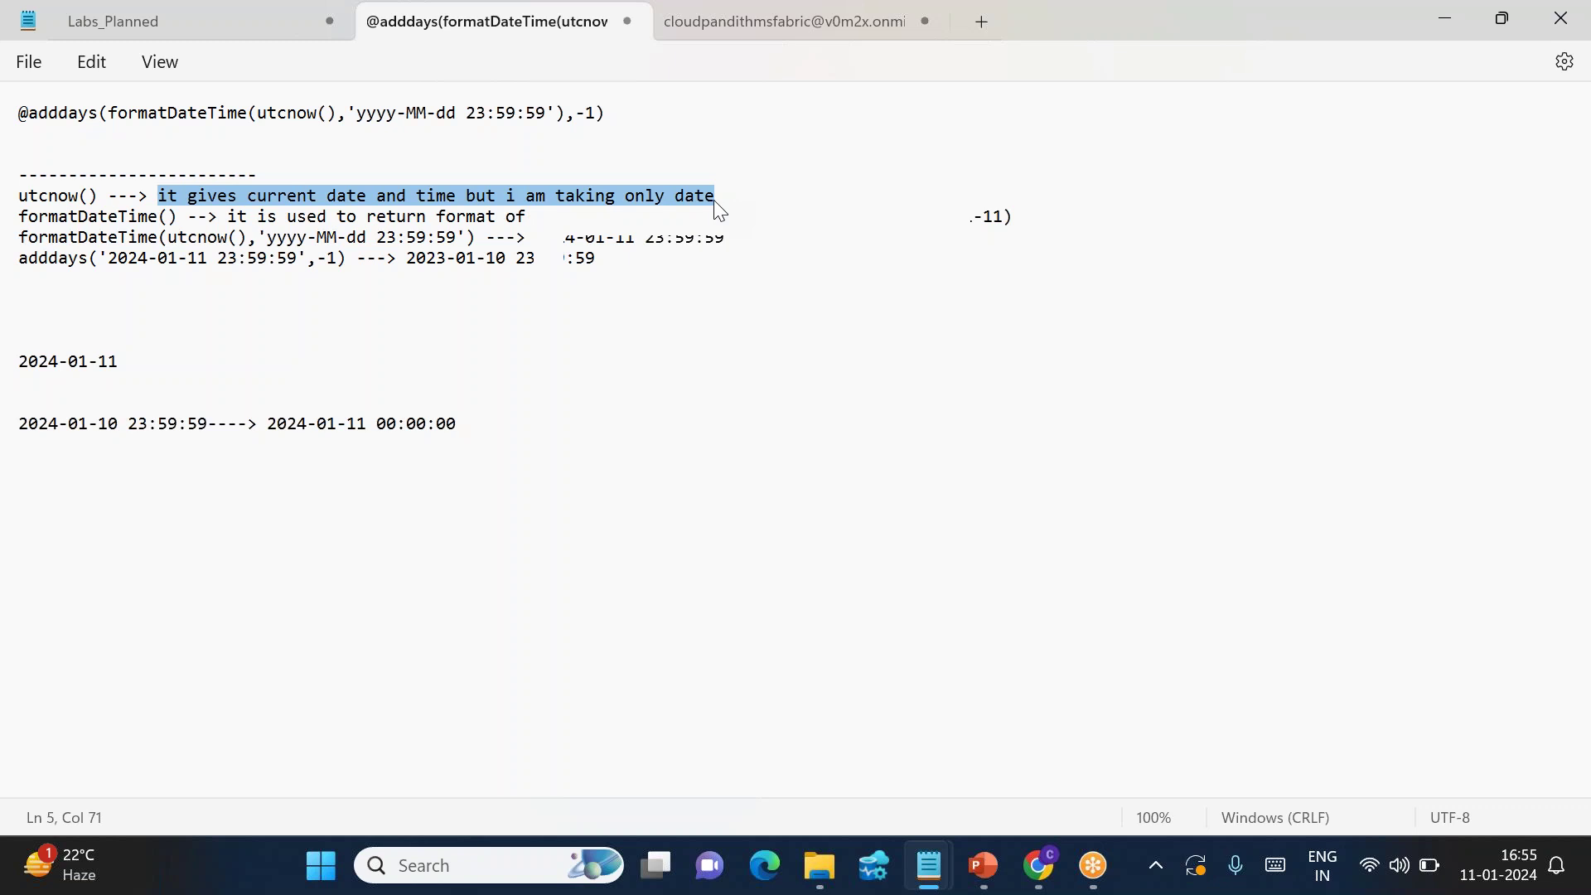
double_click(174, 110)
double_click(87, 216)
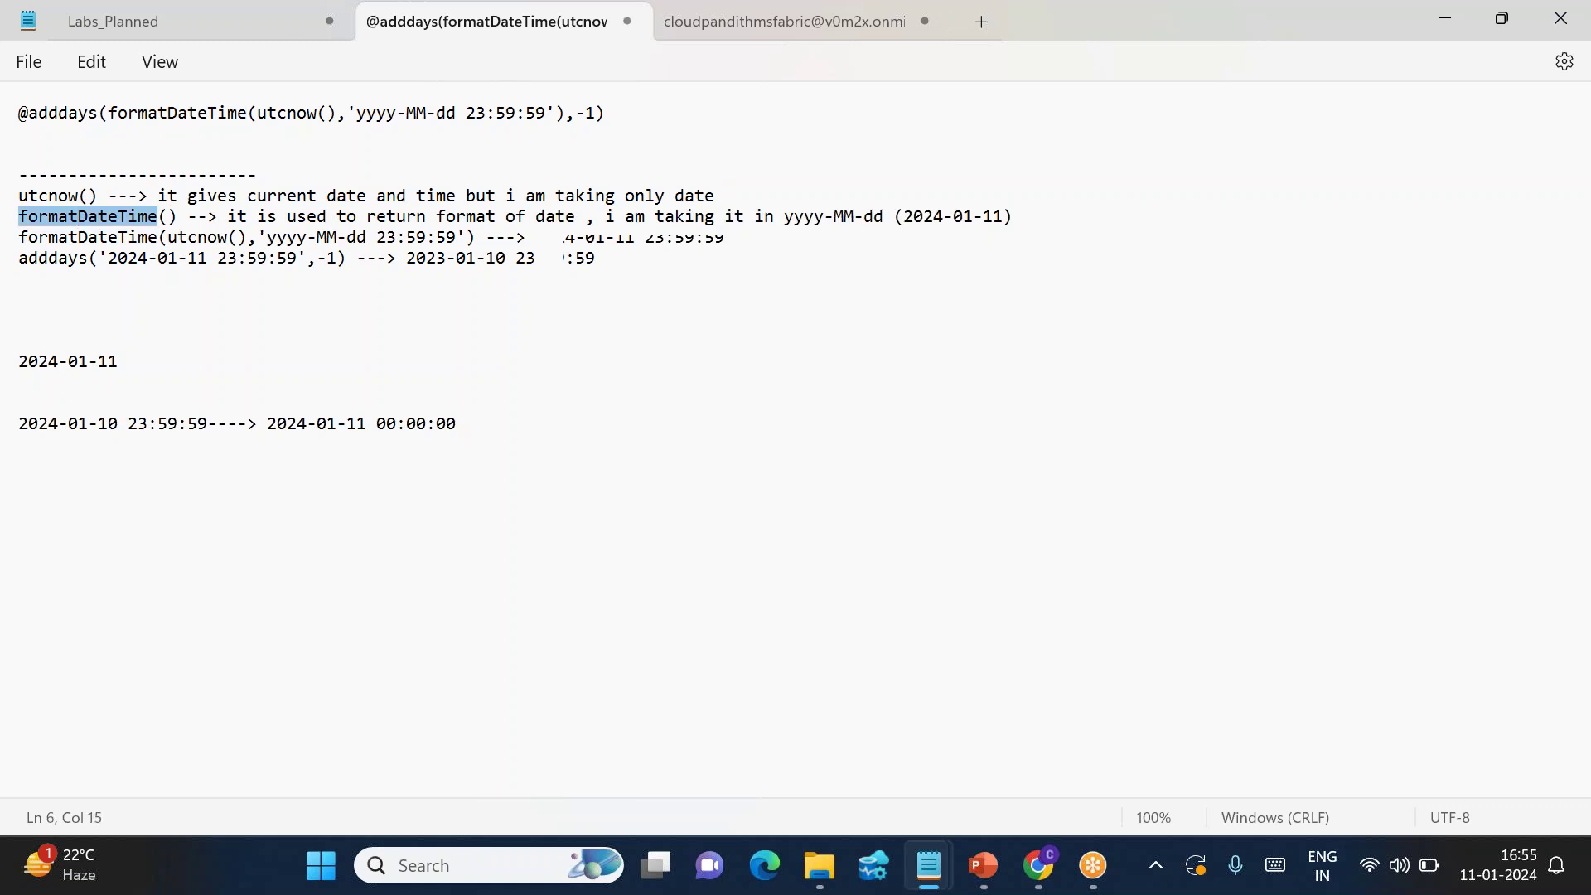
drag(222, 217, 779, 225)
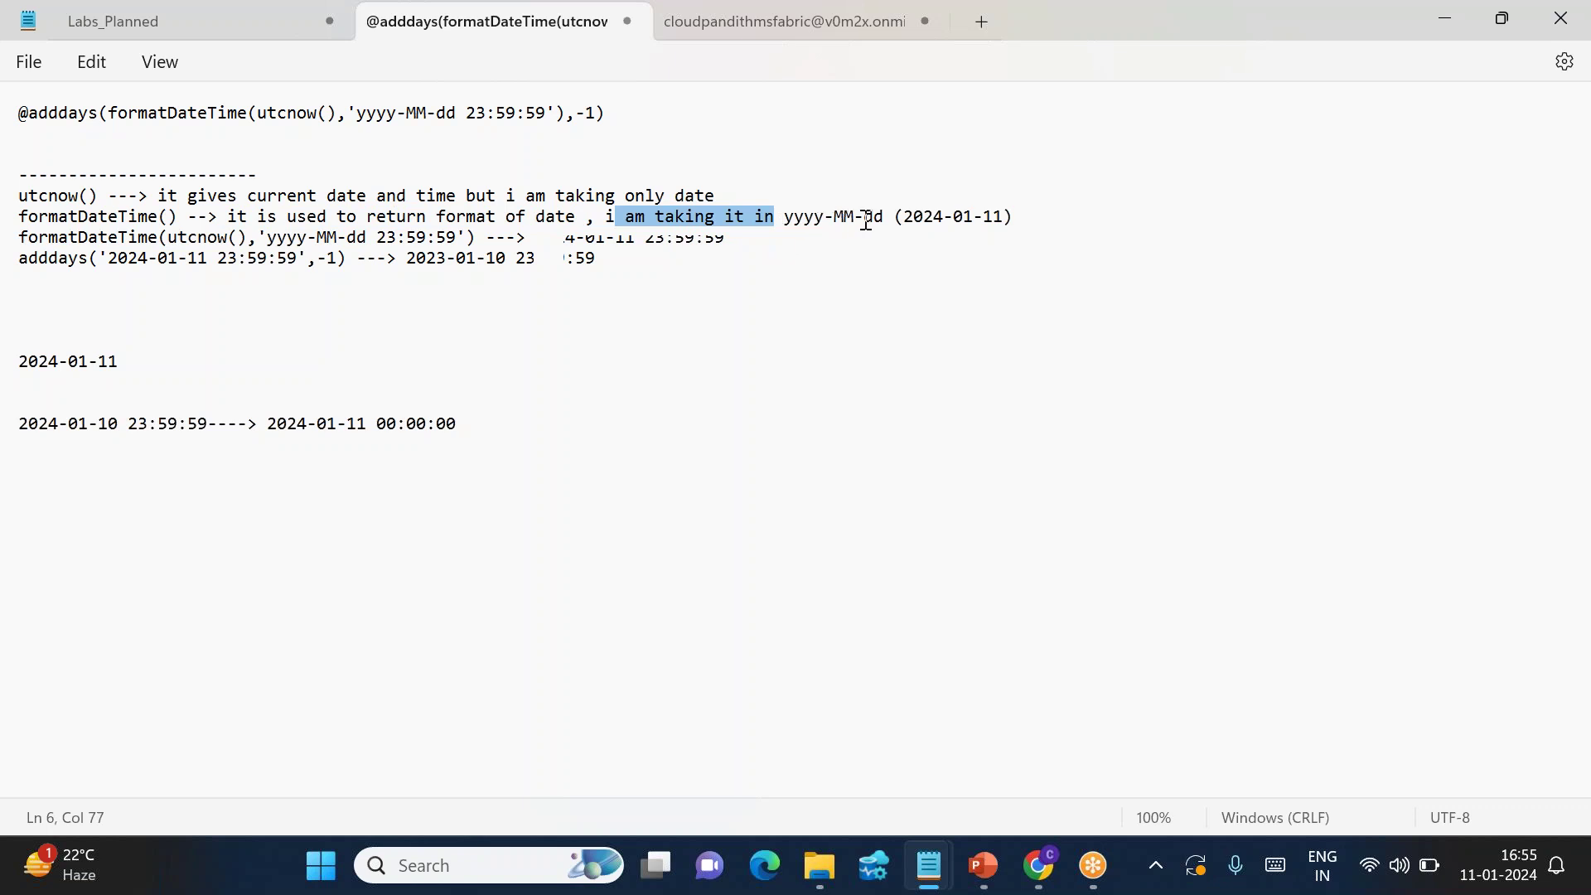
drag(912, 220, 1004, 225)
drag(903, 218, 1003, 219)
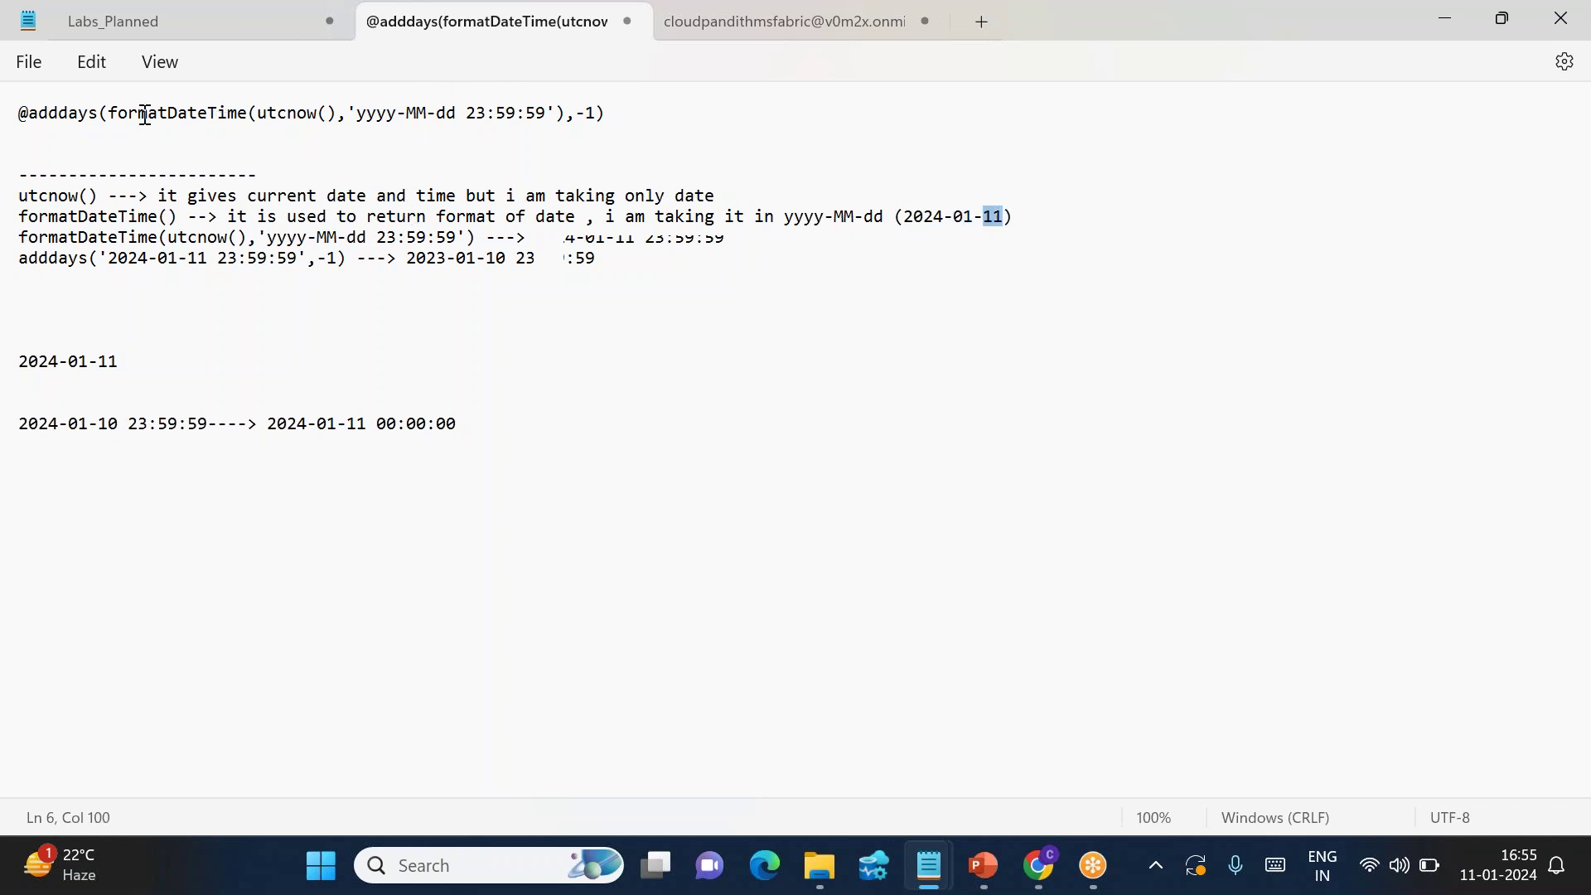
drag(108, 113, 552, 109)
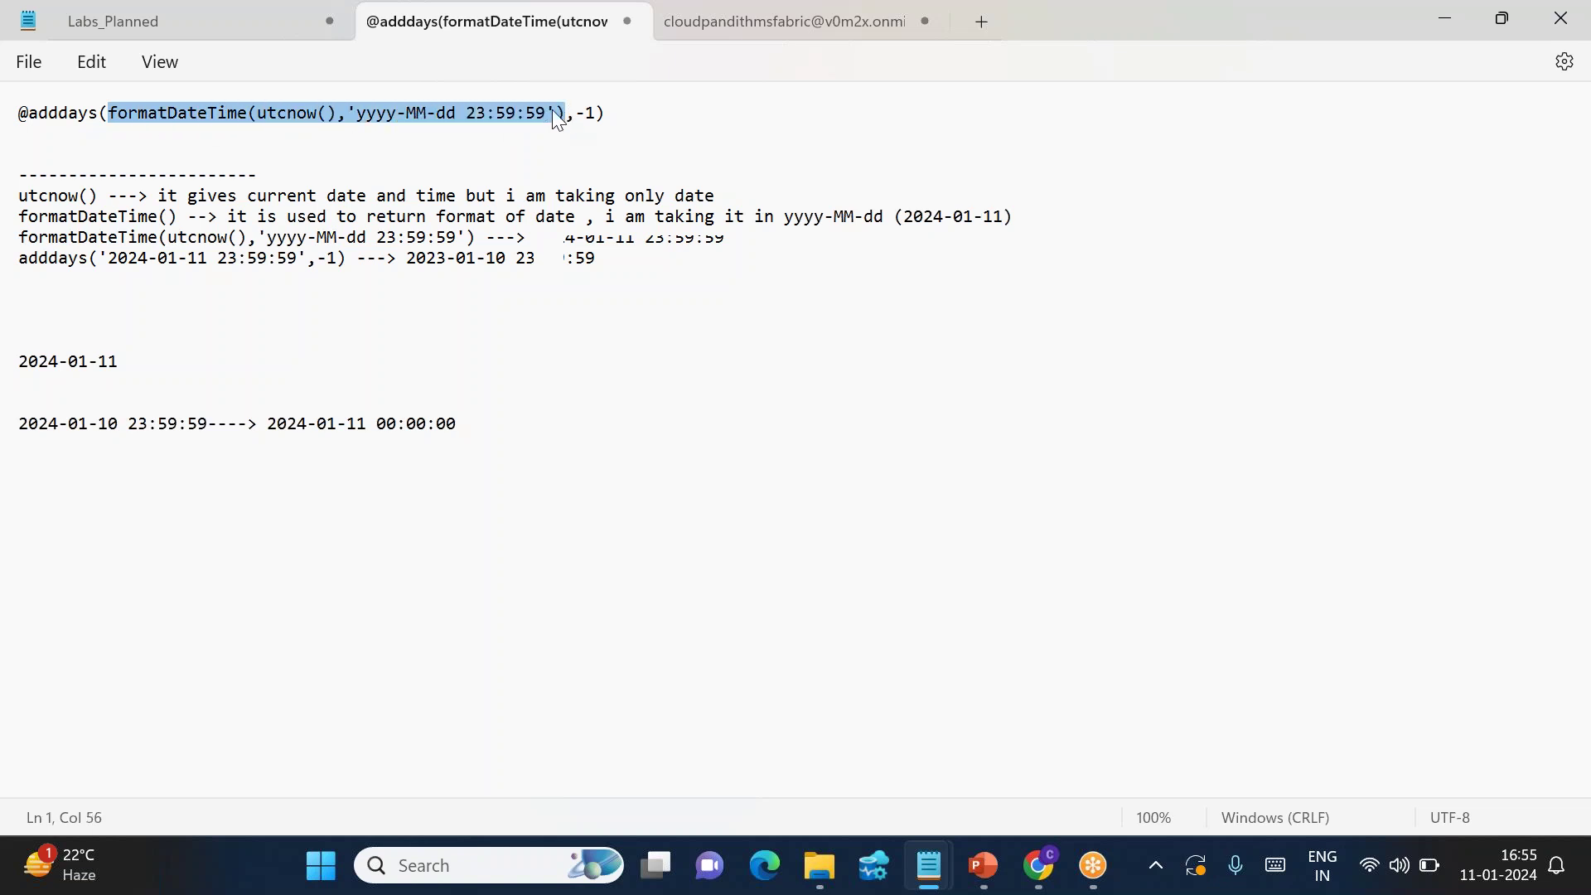
click(295, 114)
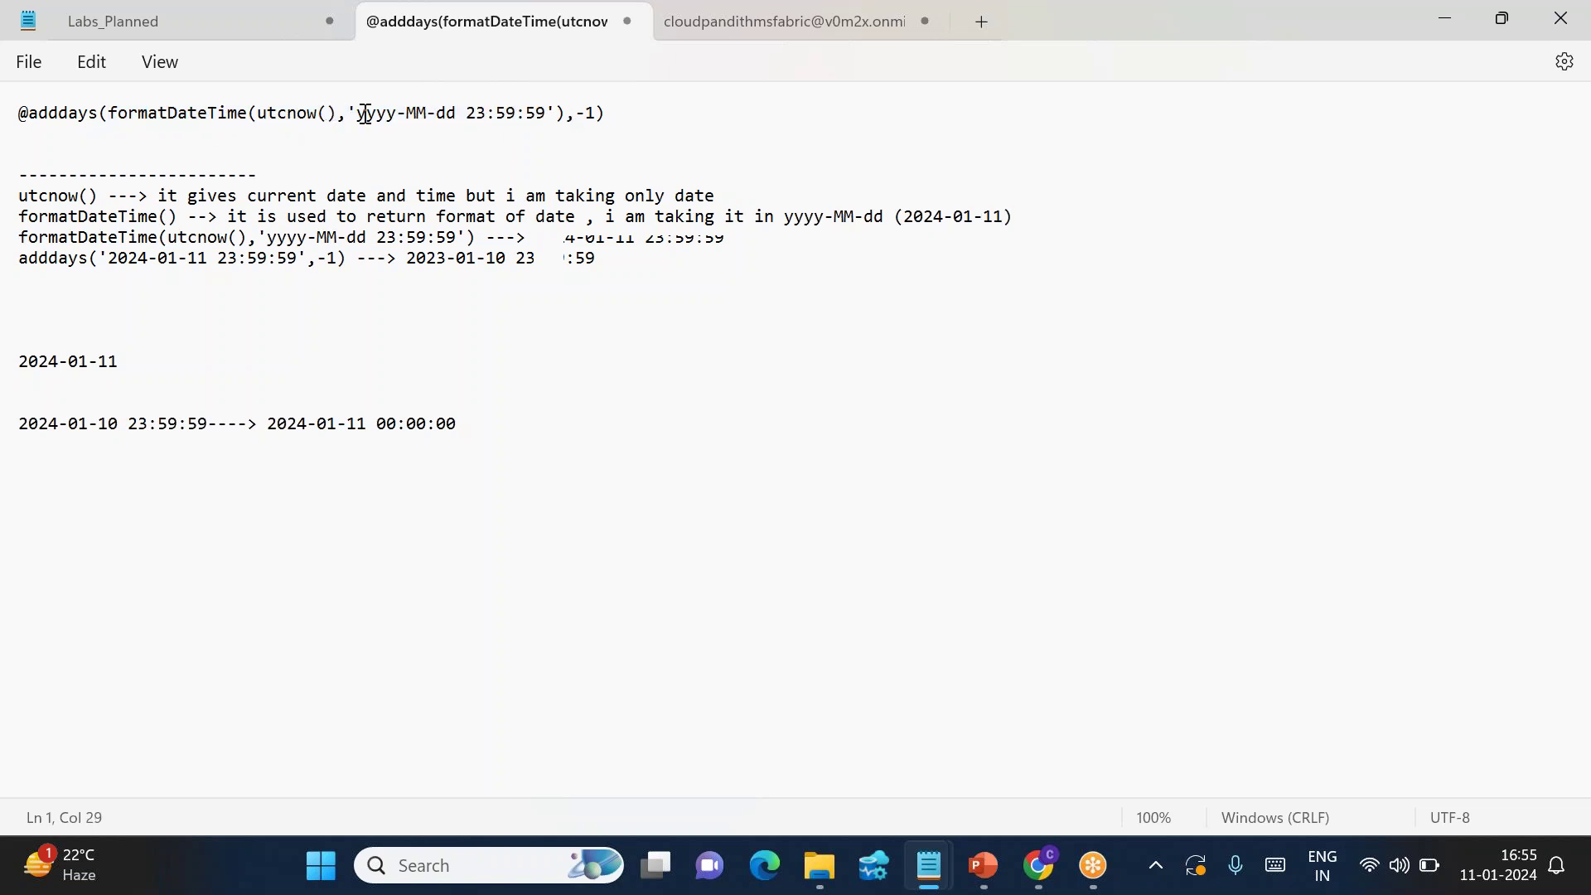
drag(358, 114, 456, 116)
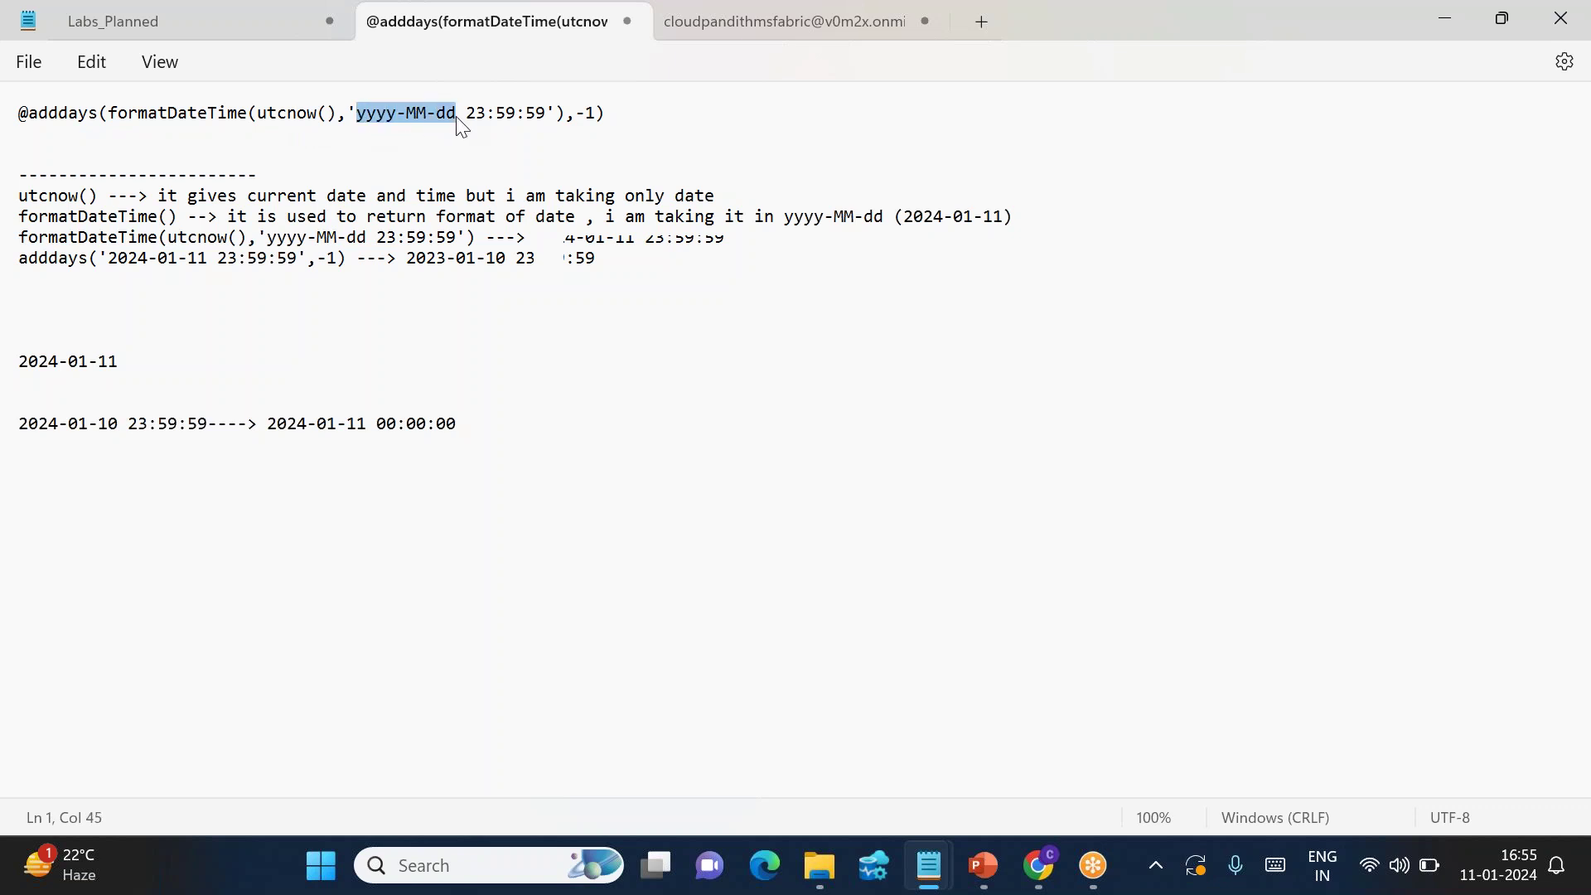
click(675, 276)
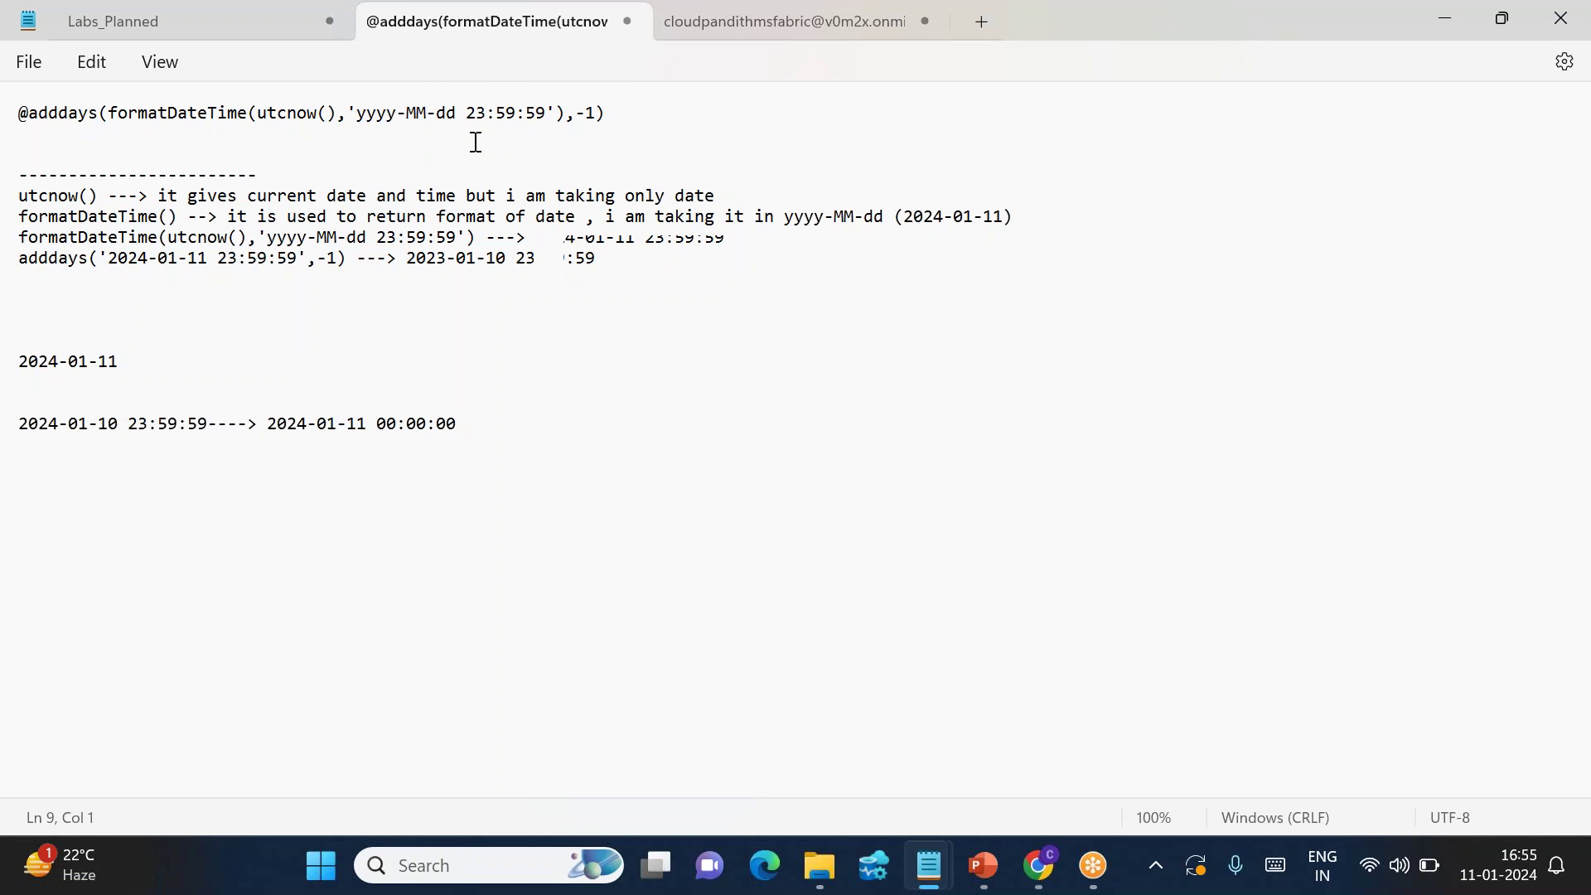
drag(406, 114, 546, 114)
drag(113, 110, 570, 124)
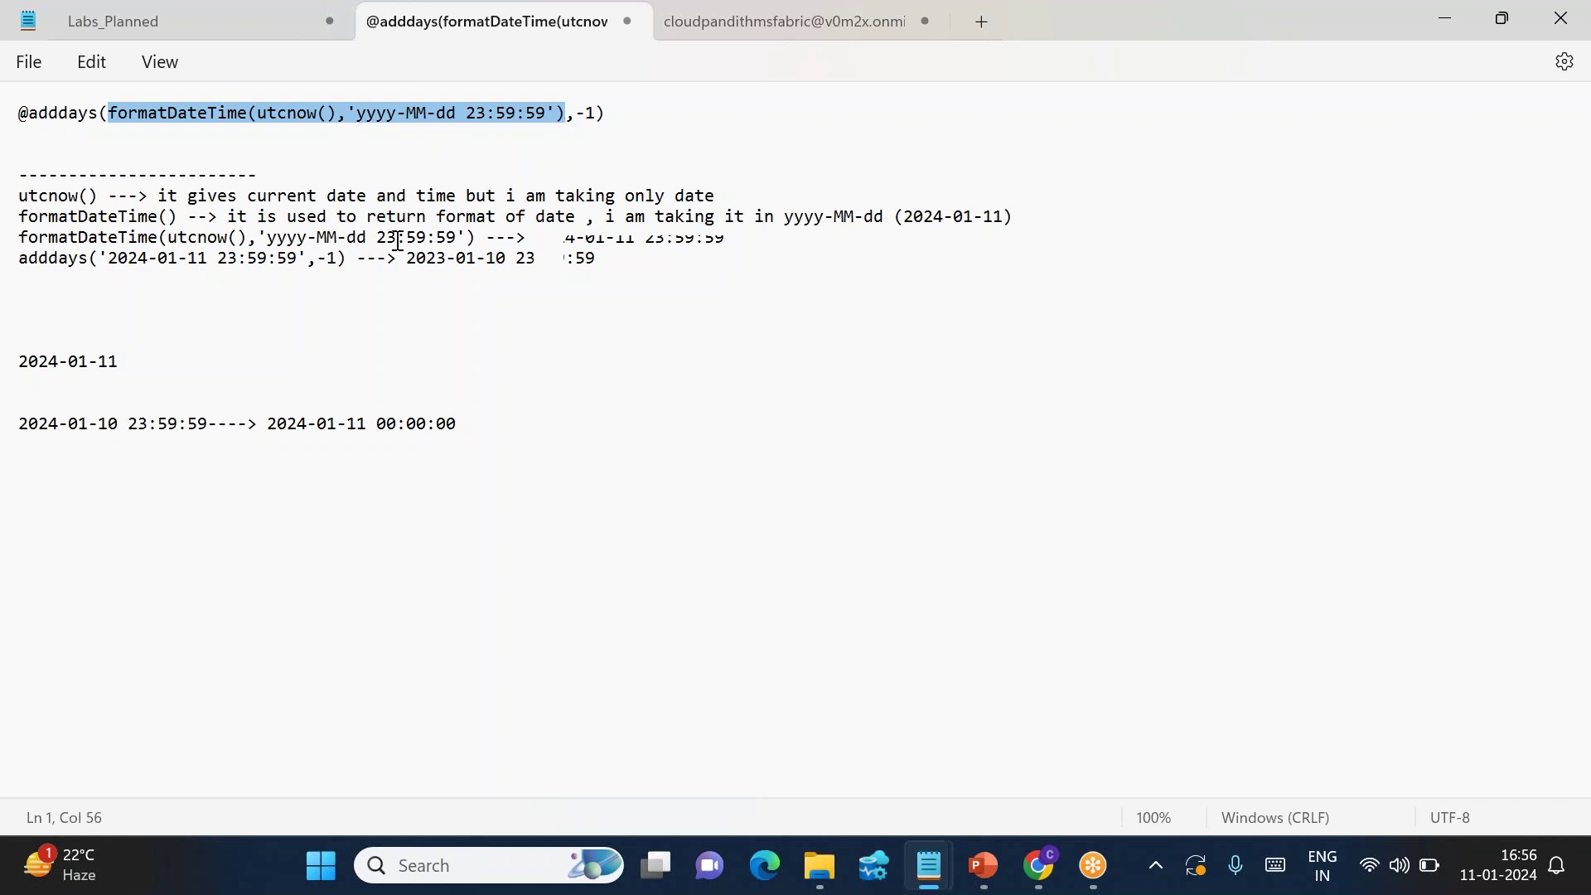
drag(377, 238, 734, 255)
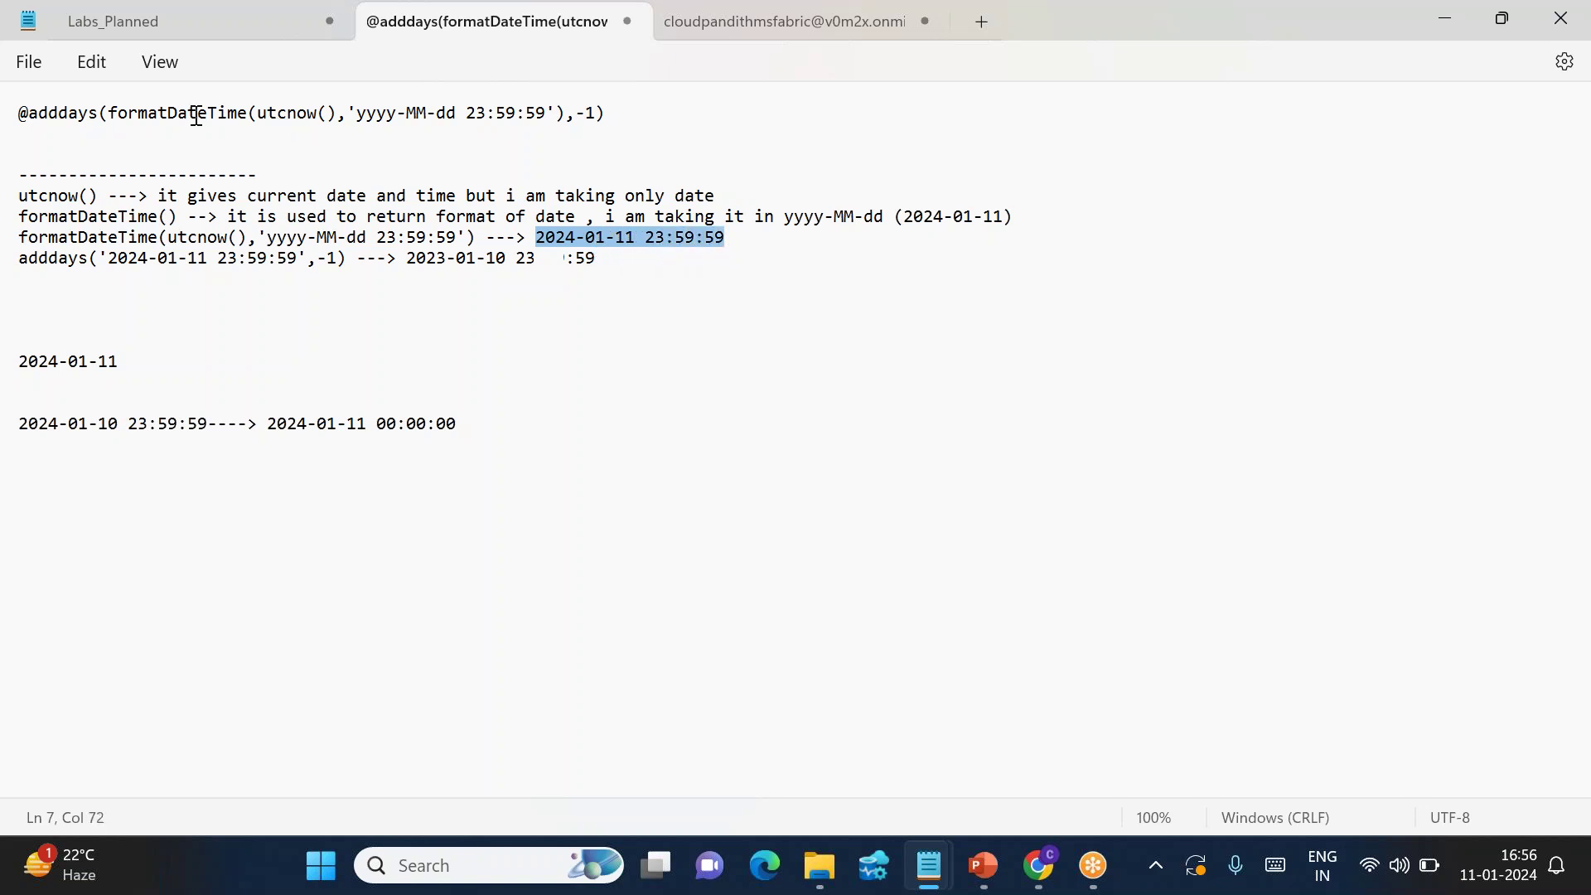
drag(117, 115, 566, 119)
drag(536, 238, 733, 253)
drag(109, 258, 197, 264)
double_click(59, 263)
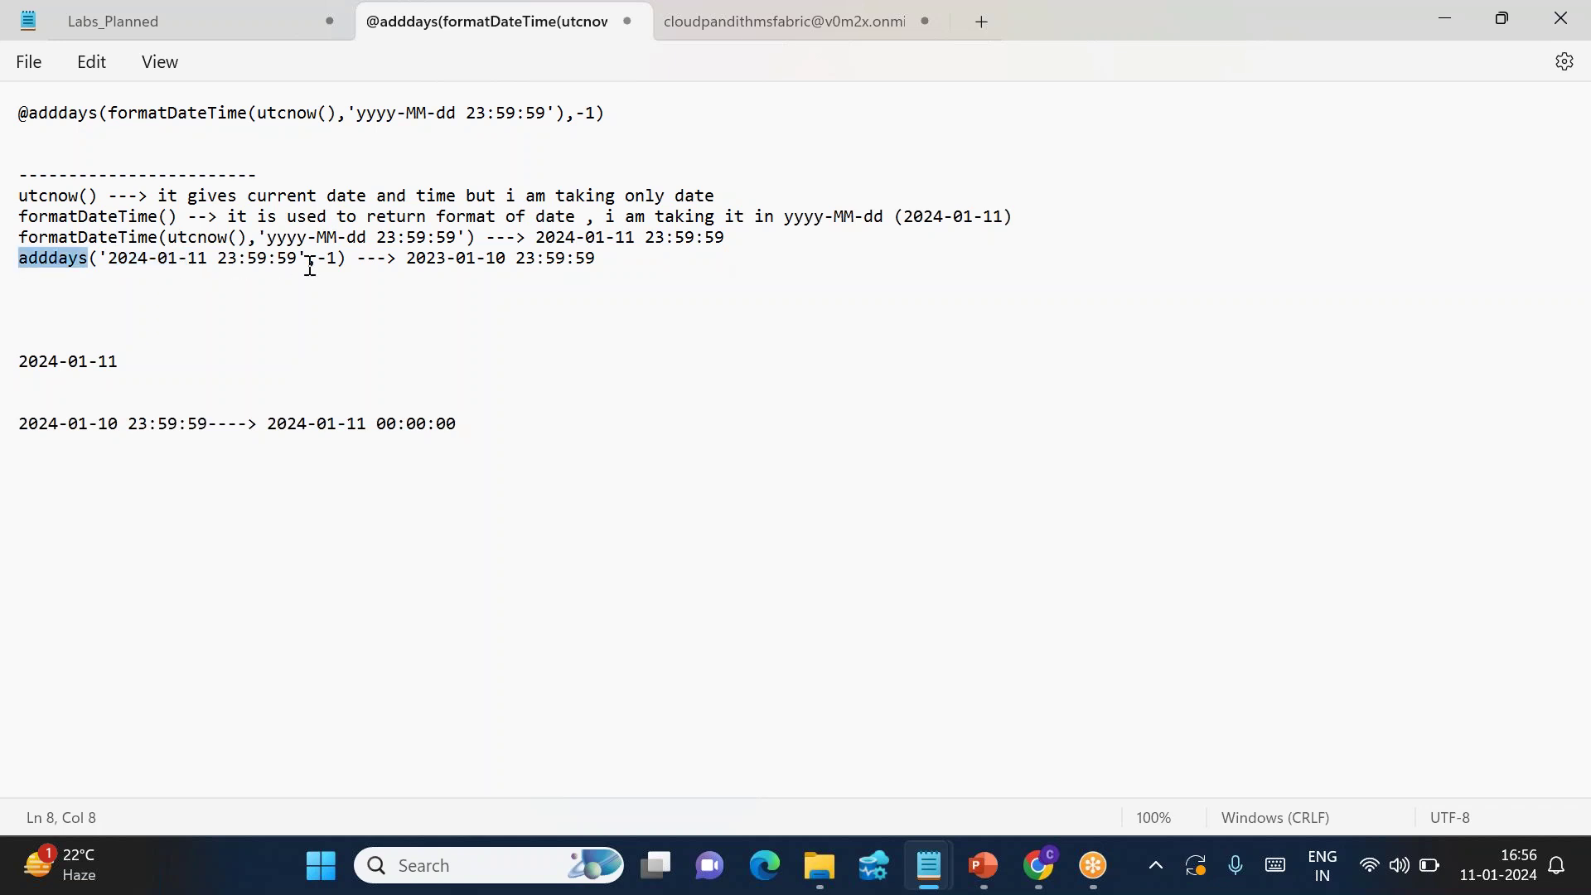
drag(316, 262, 112, 265)
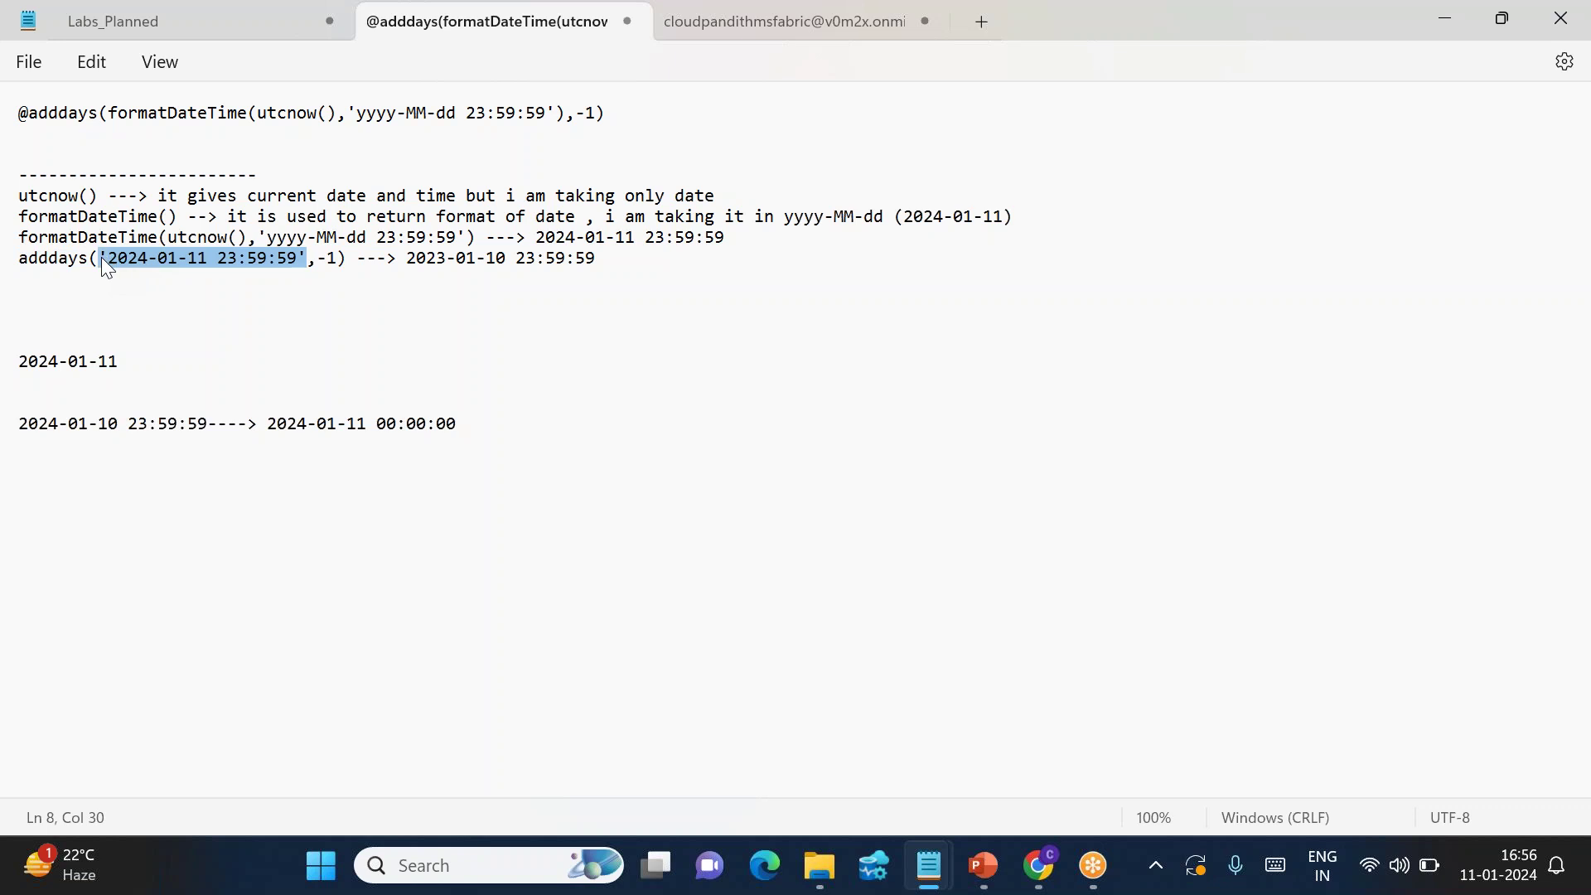
click(446, 260)
key(BackSpace)
text(4)
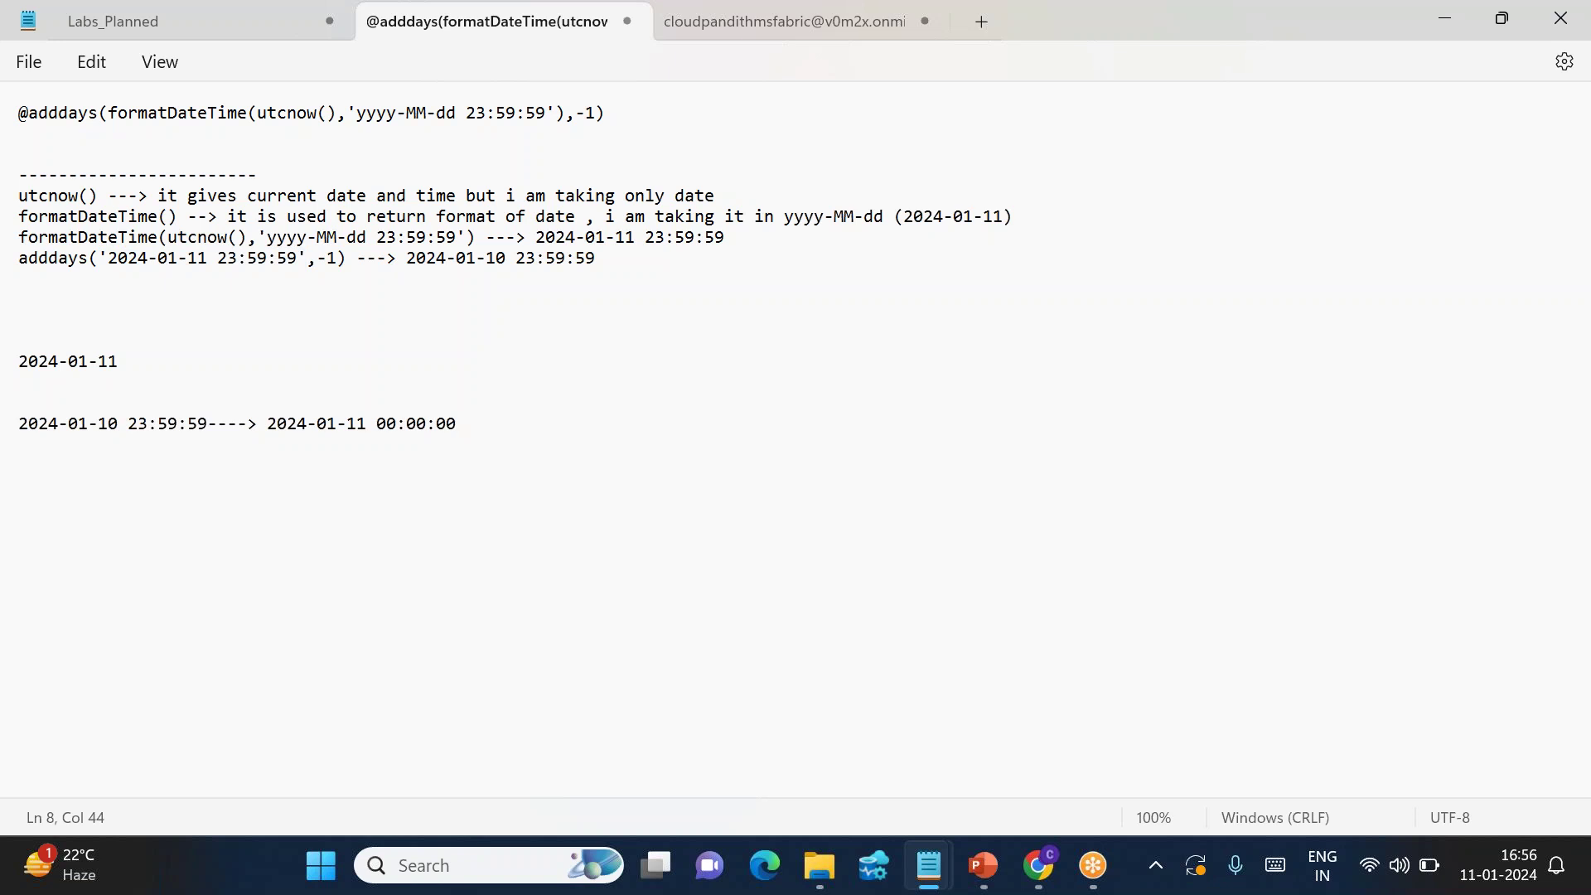
double_click(426, 258)
double_click(466, 258)
double_click(495, 258)
click(516, 258)
drag(560, 266, 611, 266)
key(End)
drag(594, 264, 408, 269)
click(614, 112)
drag(609, 114, 22, 122)
key(ctrl+c)
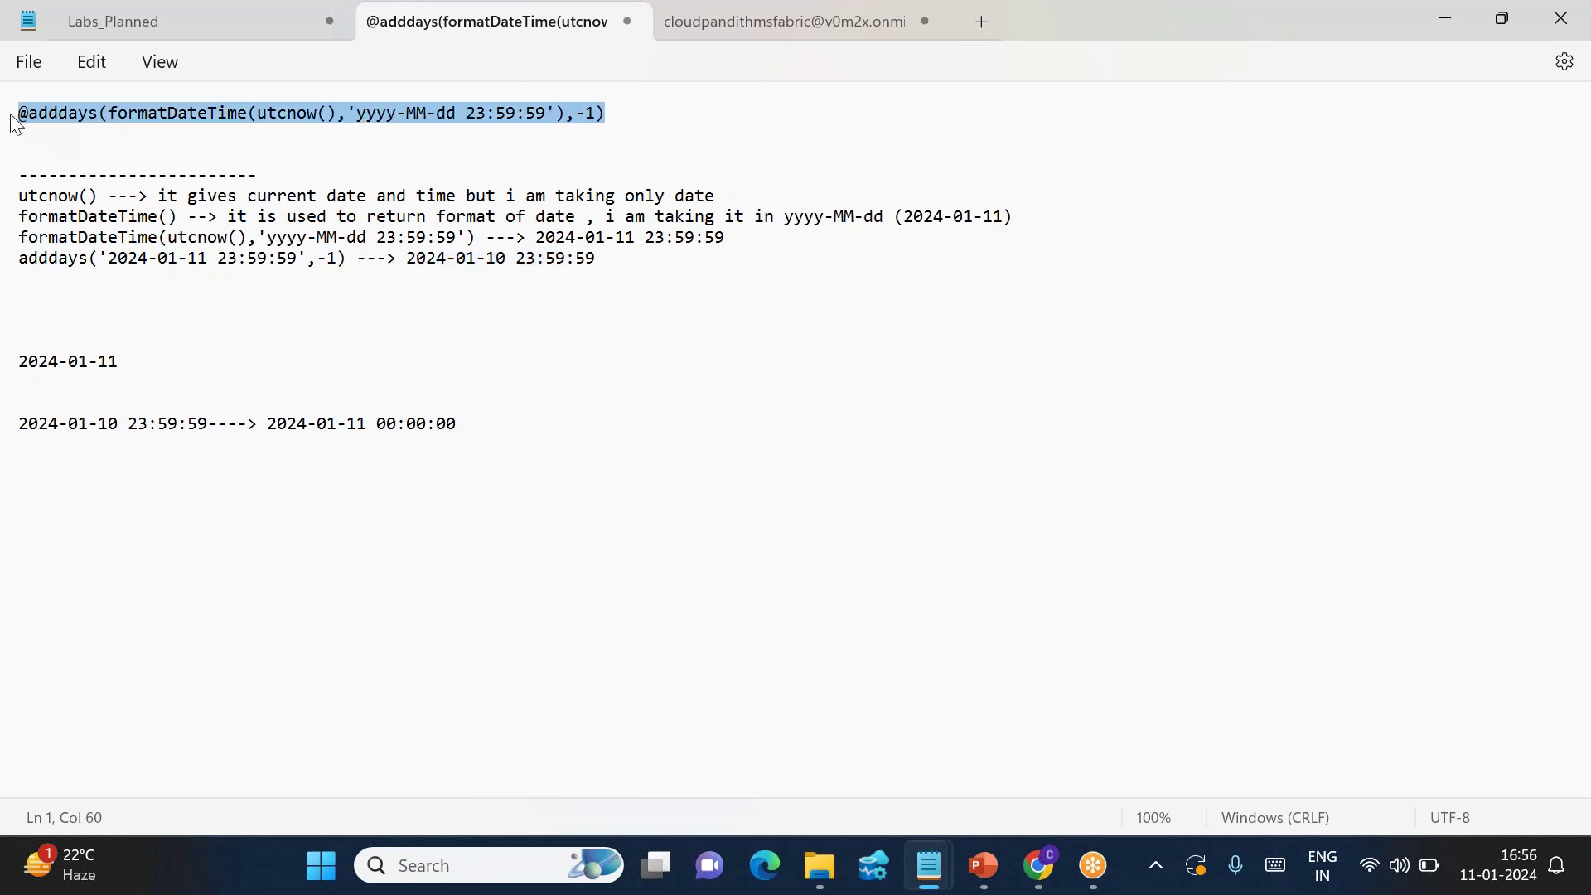
mouse_move(1042, 872)
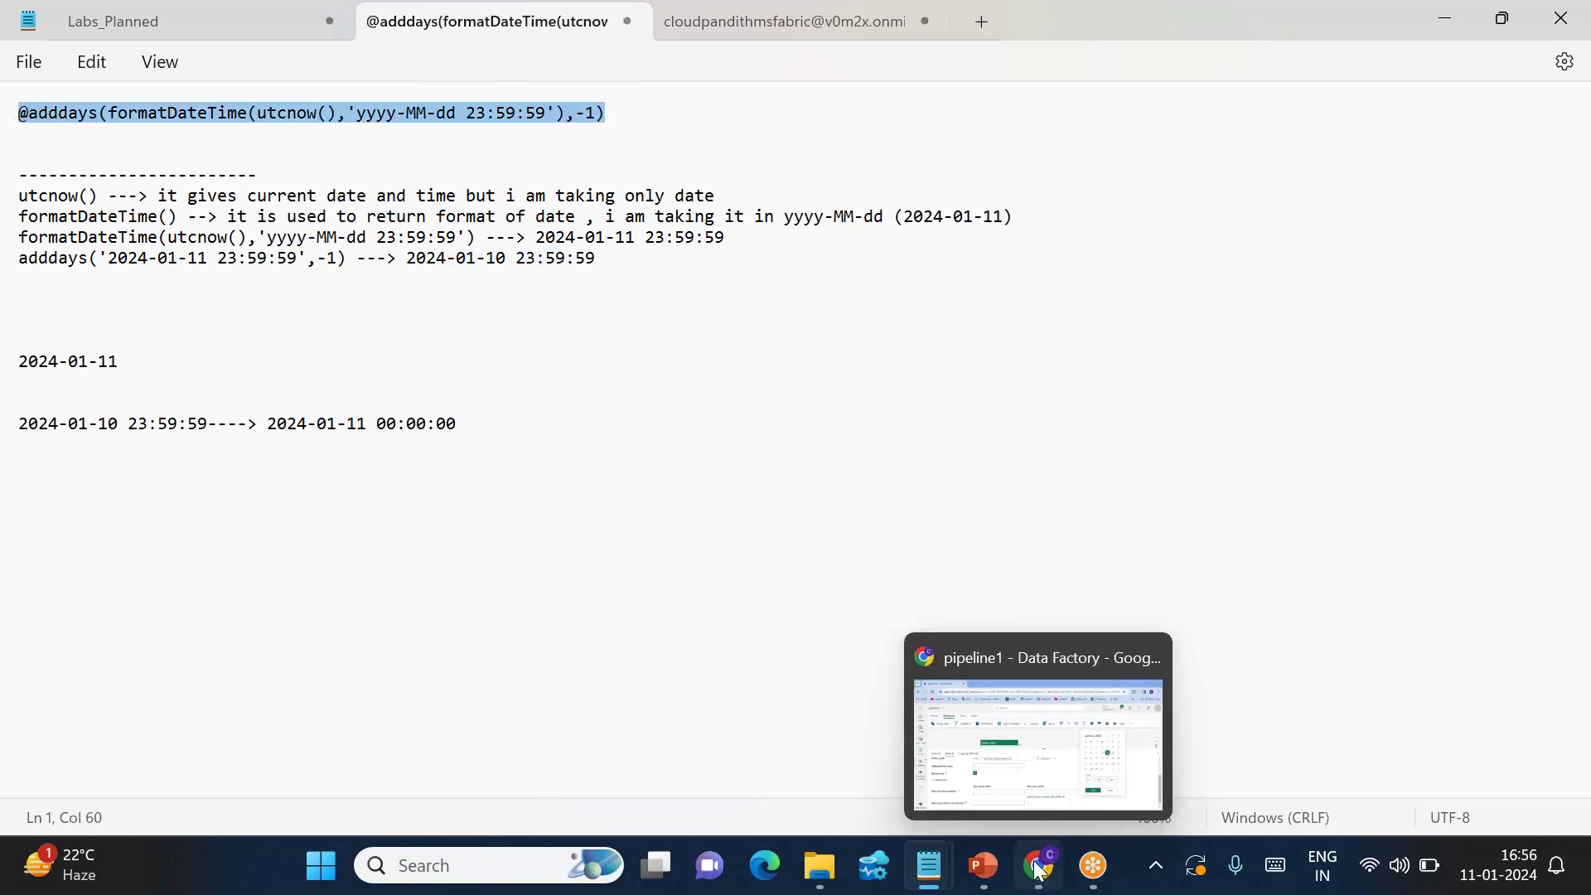
click(986, 745)
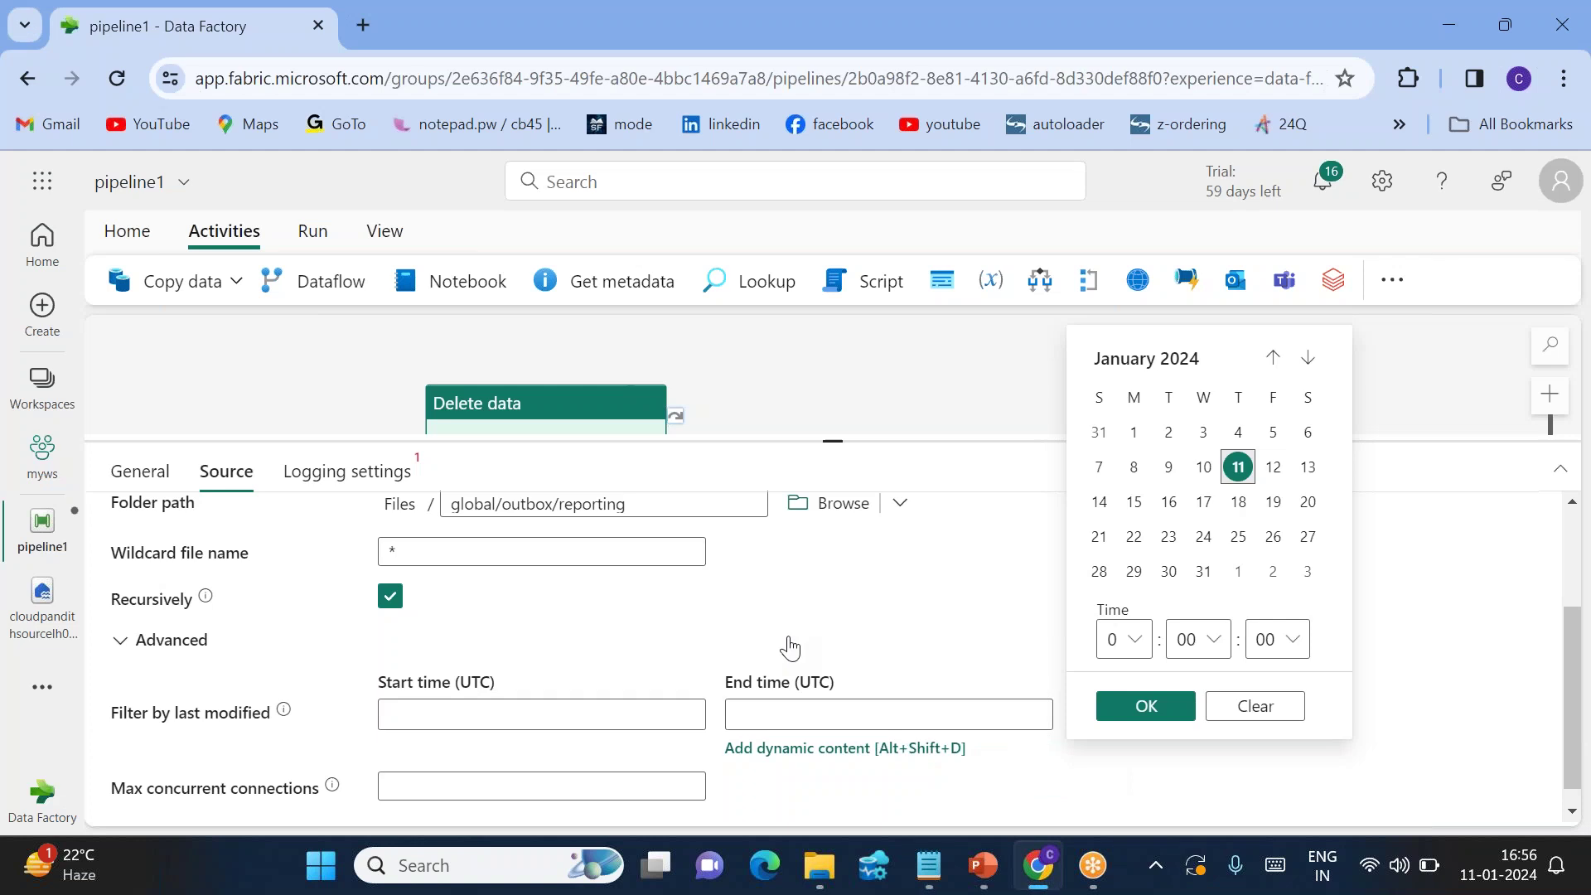
click(821, 758)
click(978, 387)
key(ctrl+v)
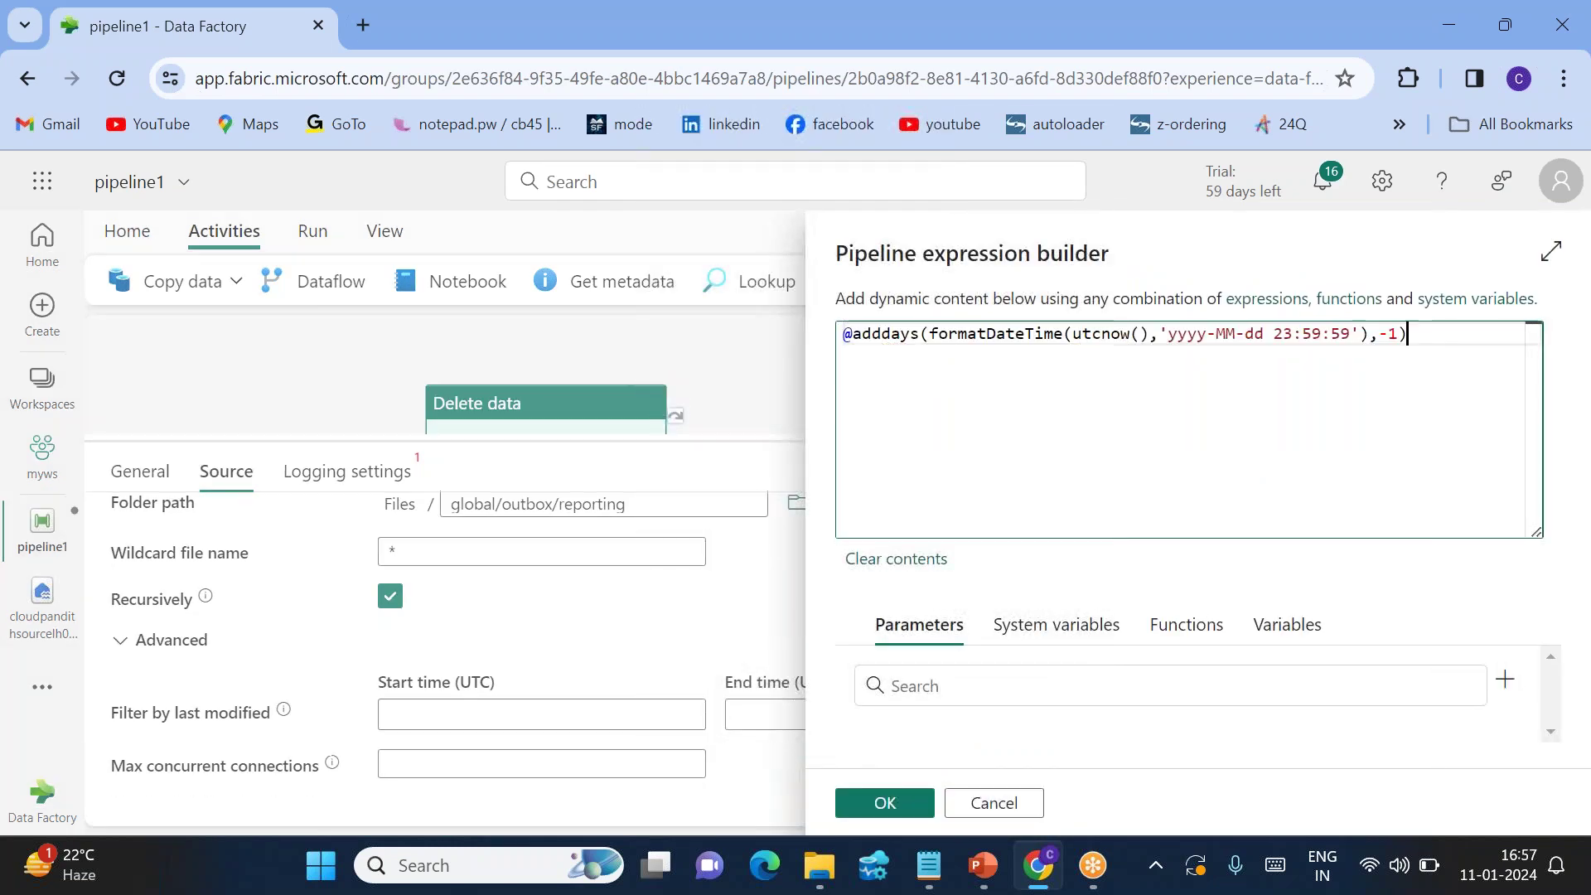
click(889, 803)
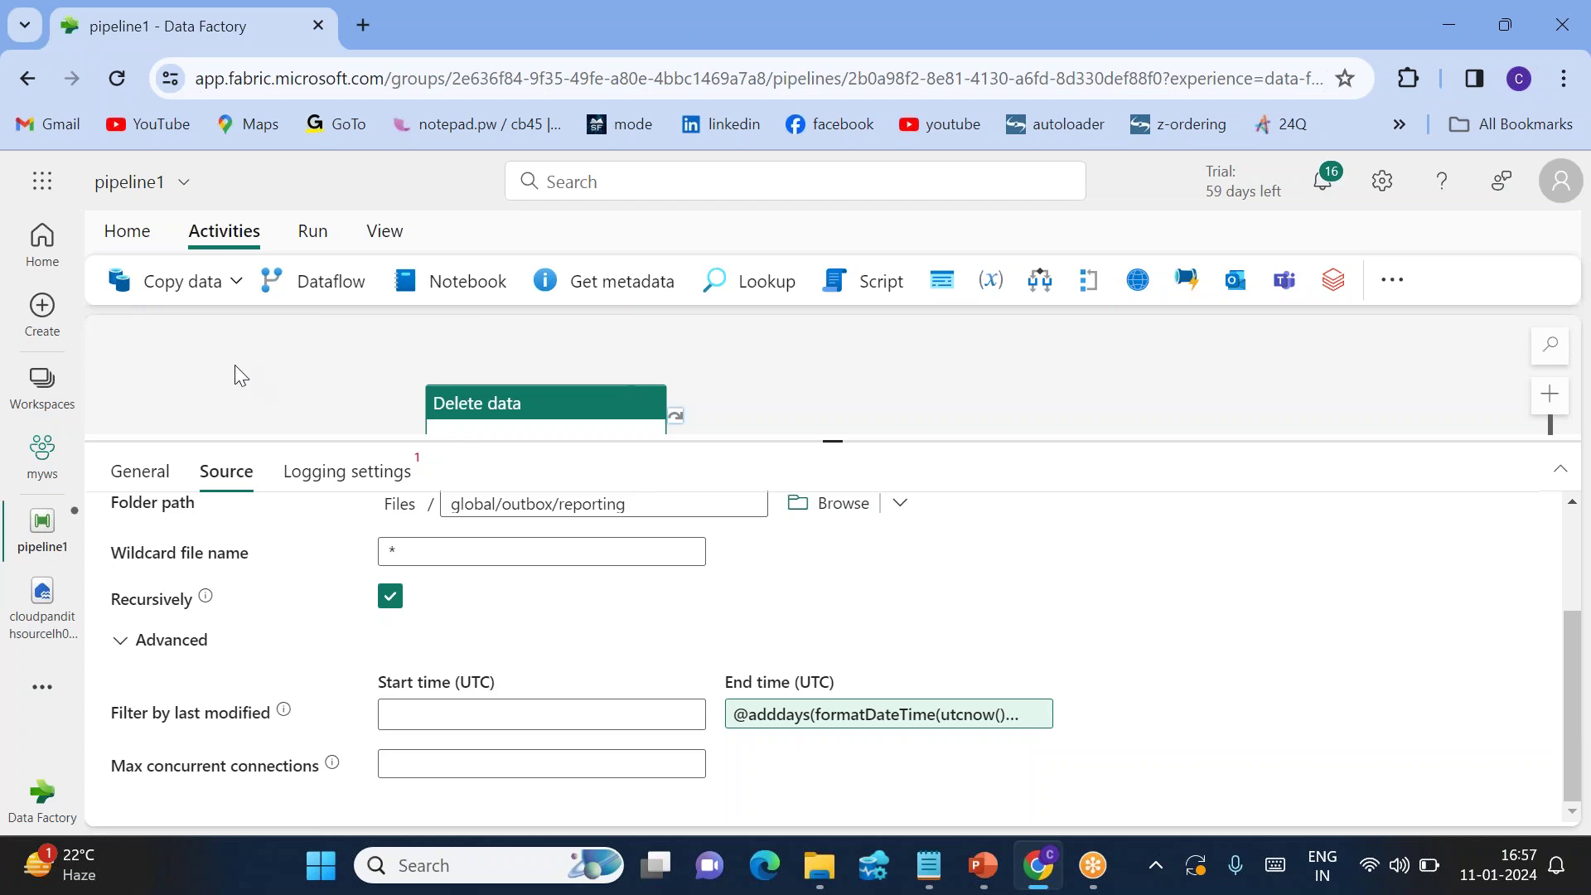
Disable logging for the Delete data activity and validate pipeline1, which reports no errors
click(131, 241)
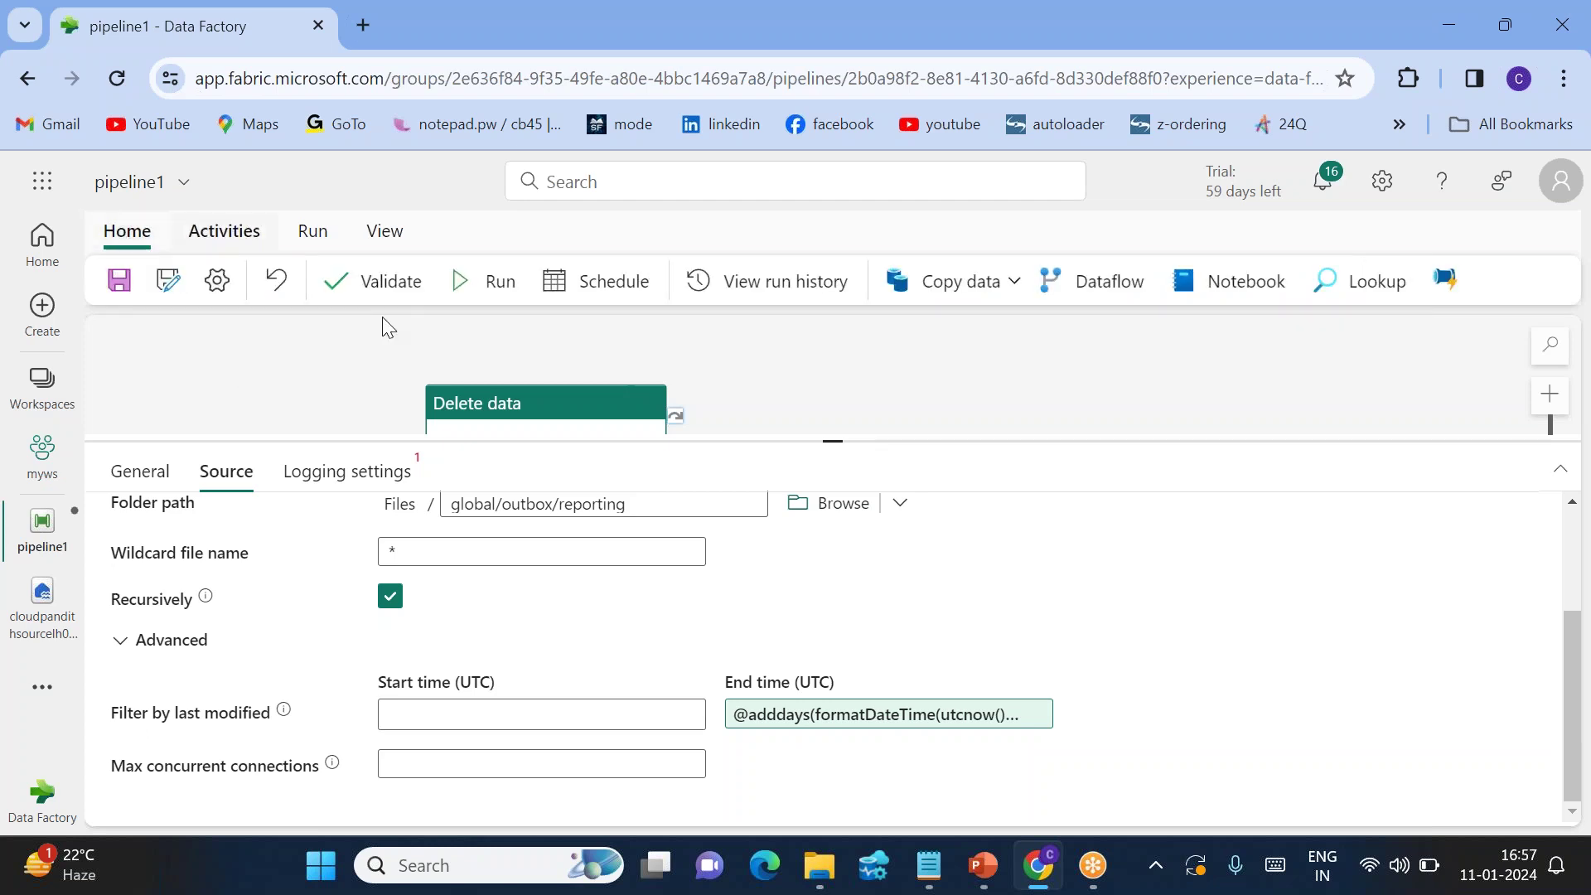
click(333, 472)
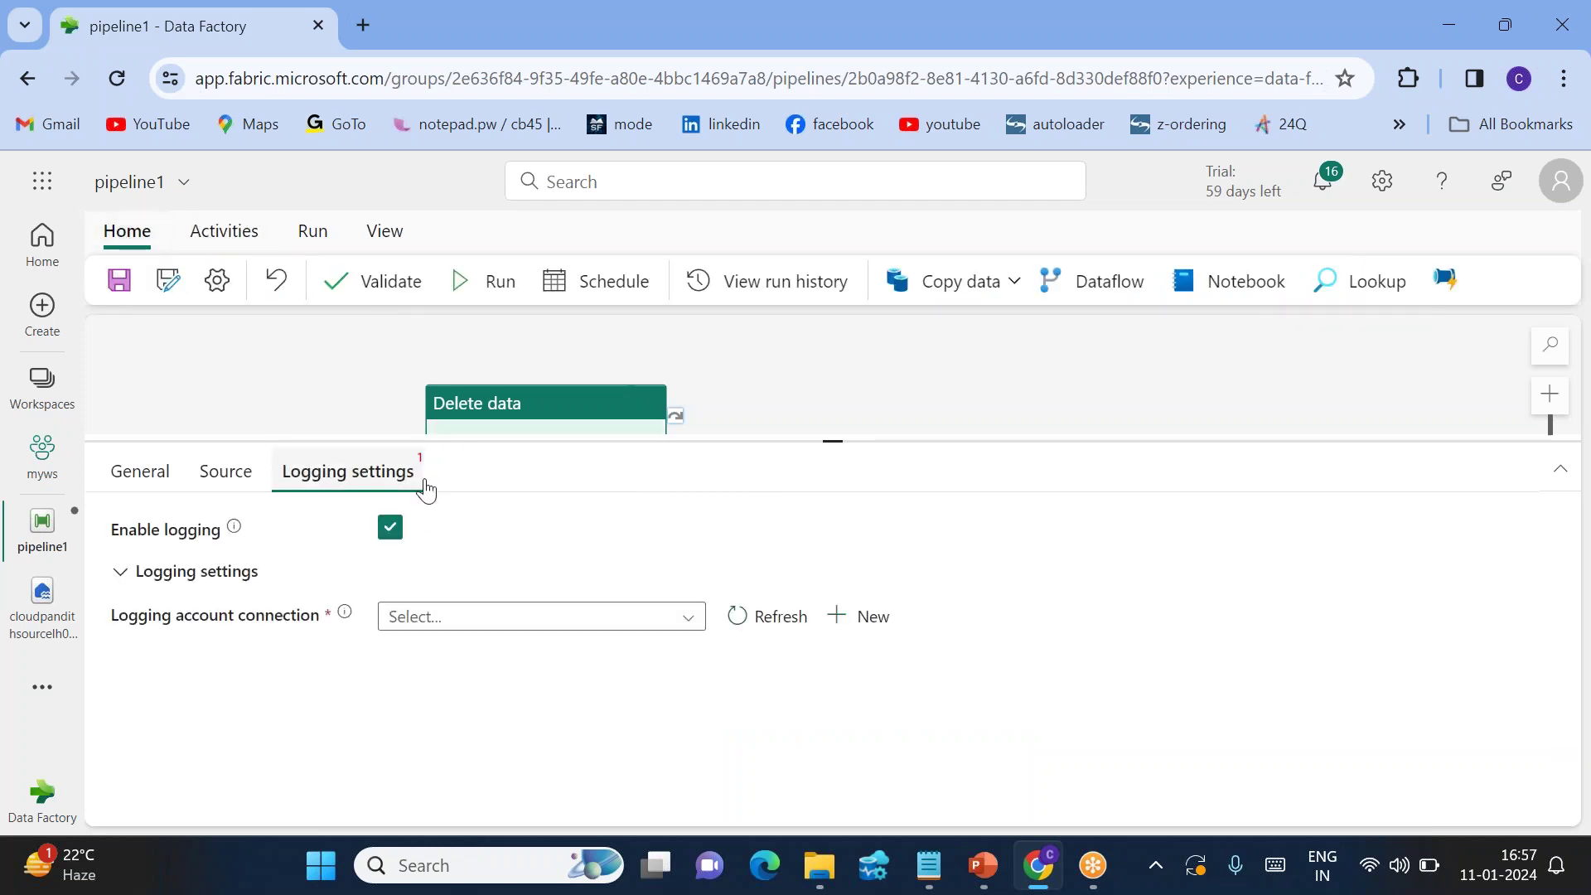
click(389, 535)
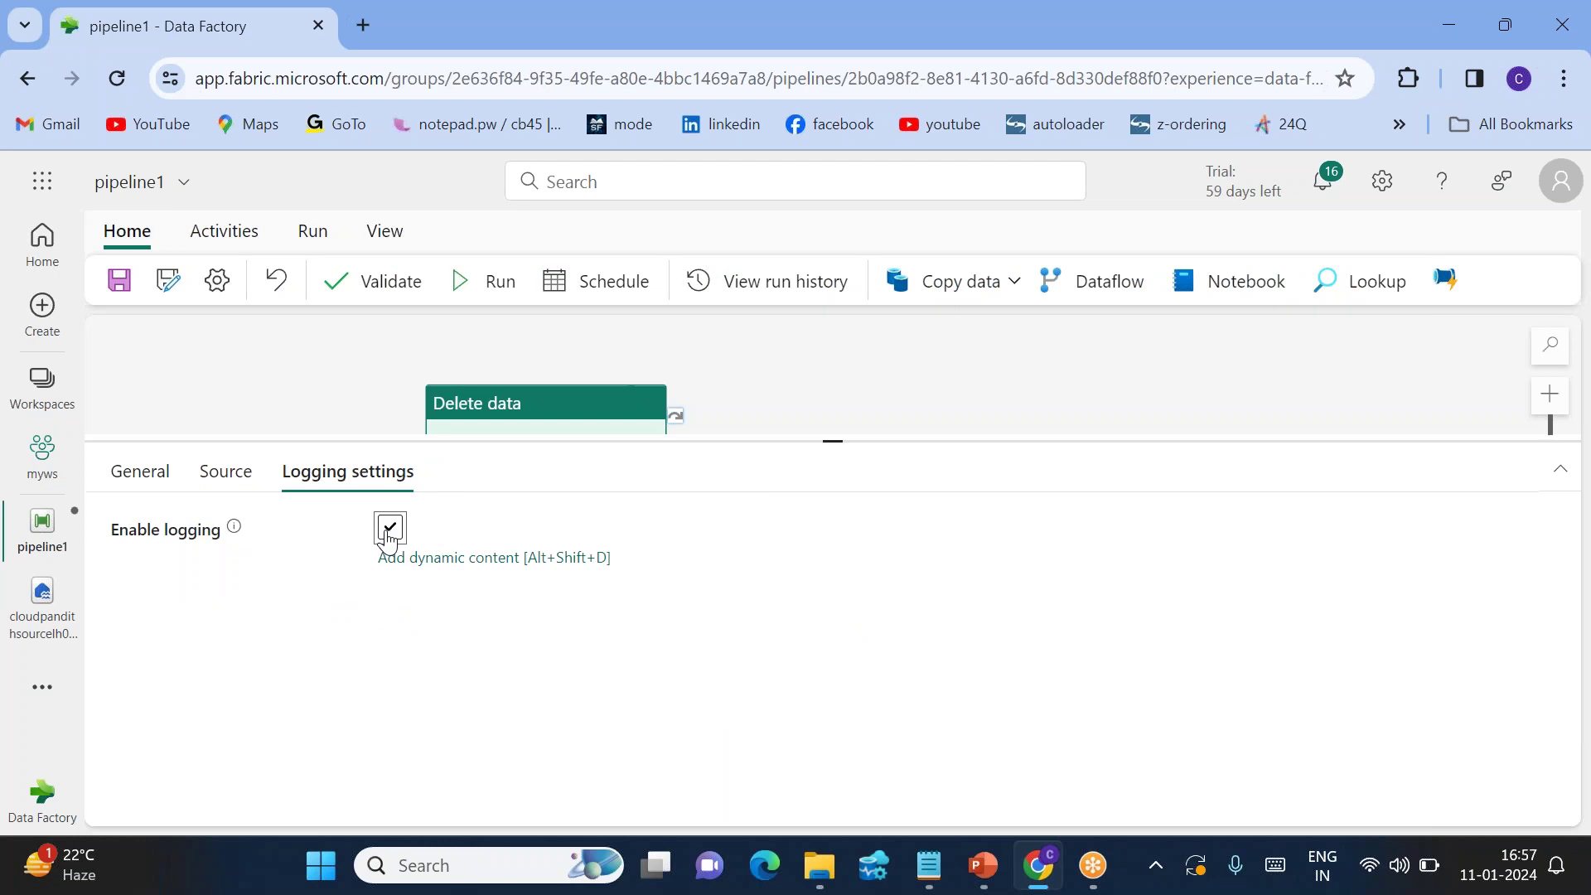
click(390, 535)
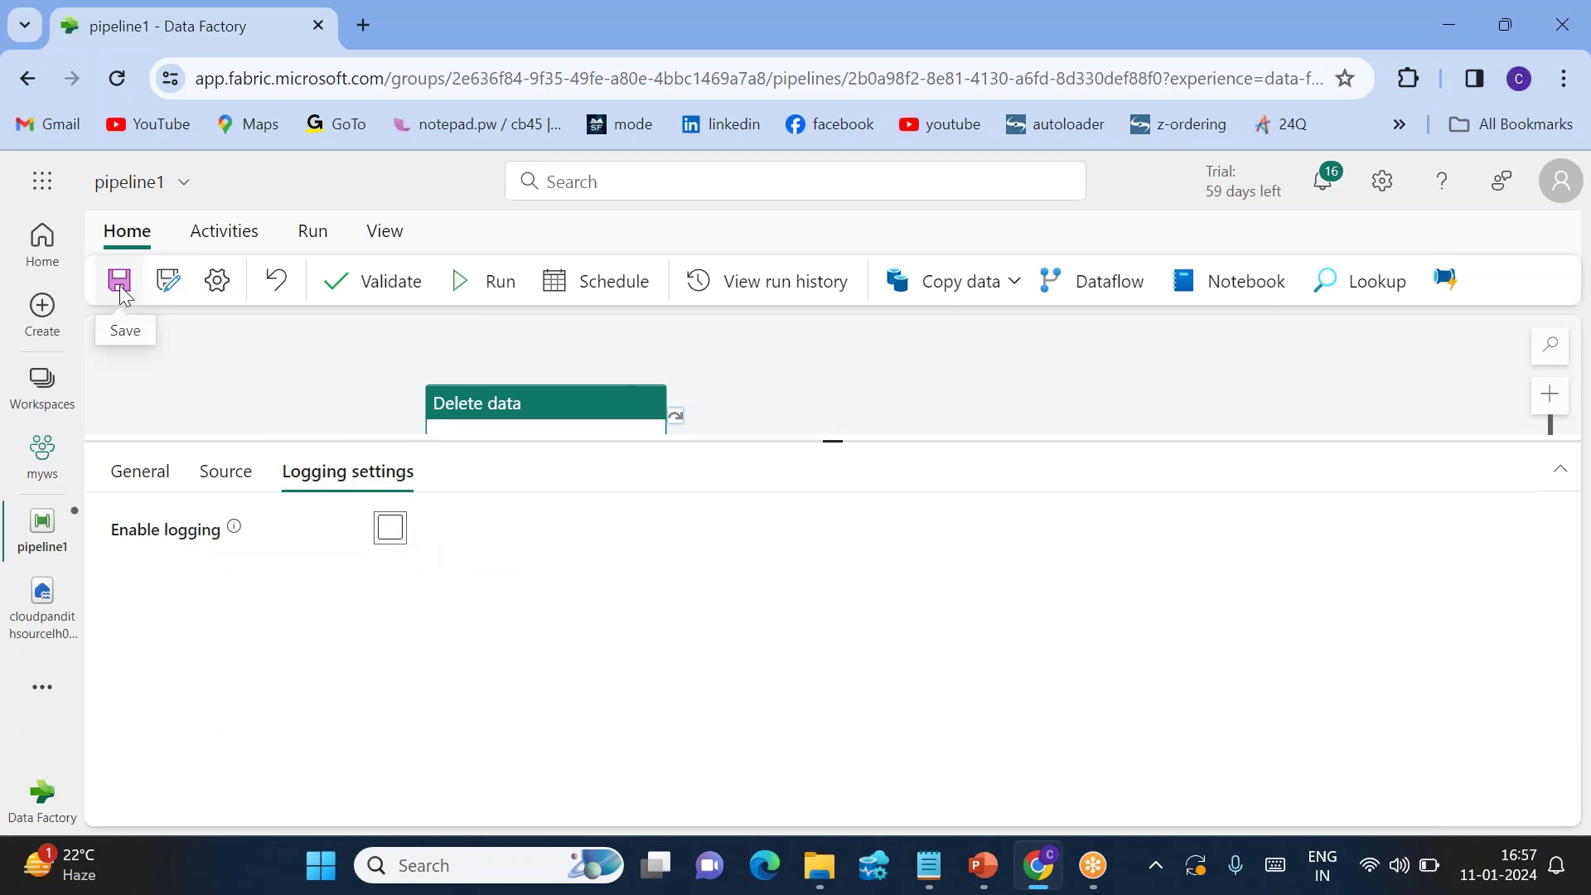
click(372, 281)
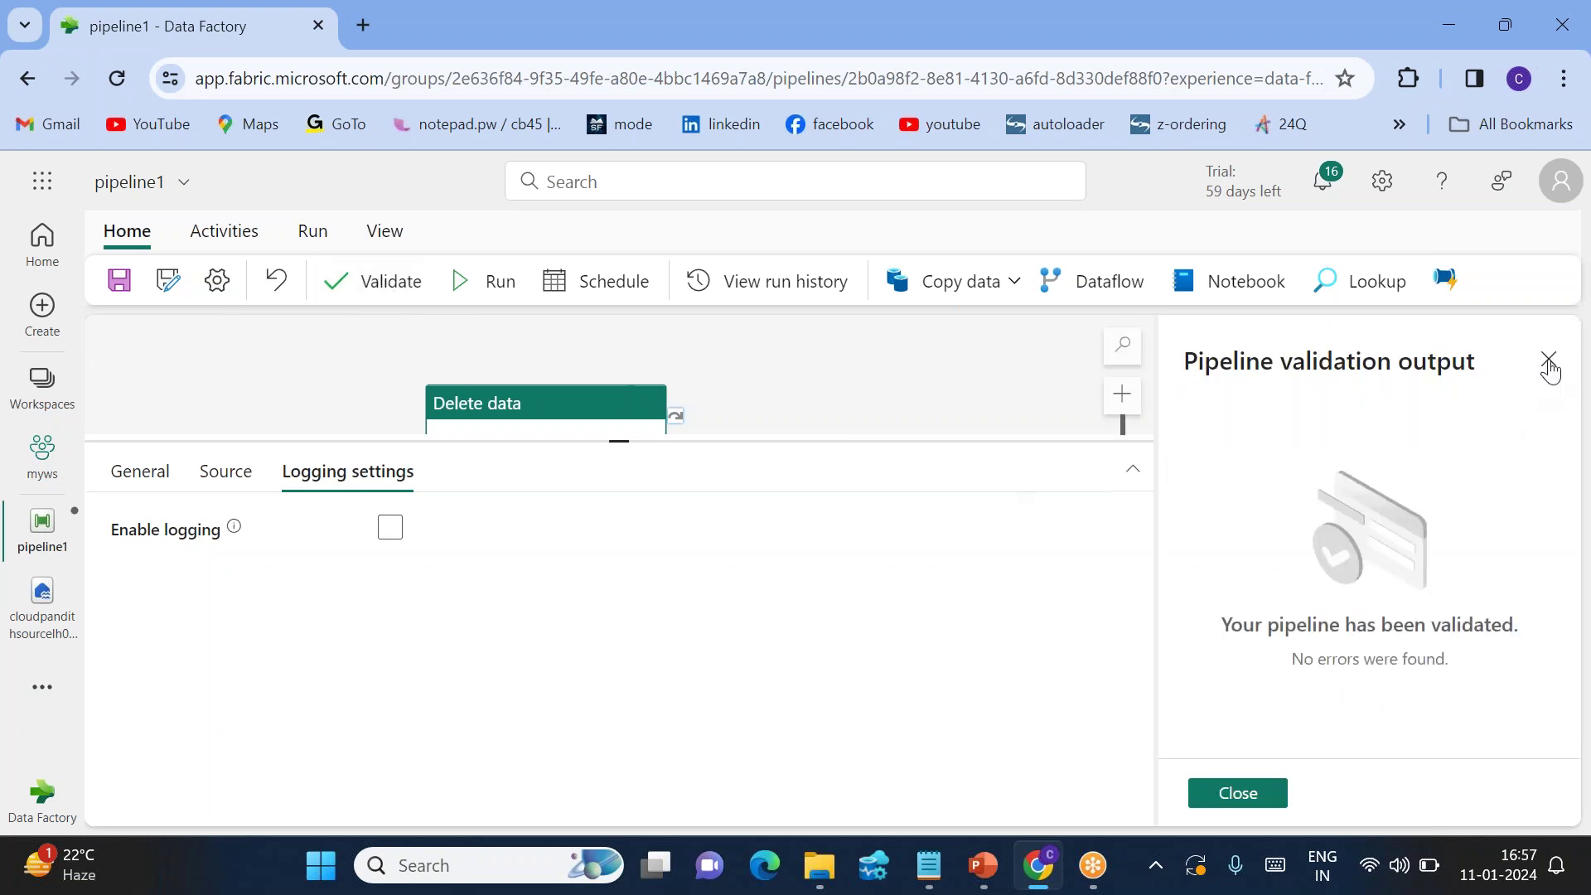
Save pipeline1, start a run, and enlarge the canvas to show the Delete data activity
click(1549, 363)
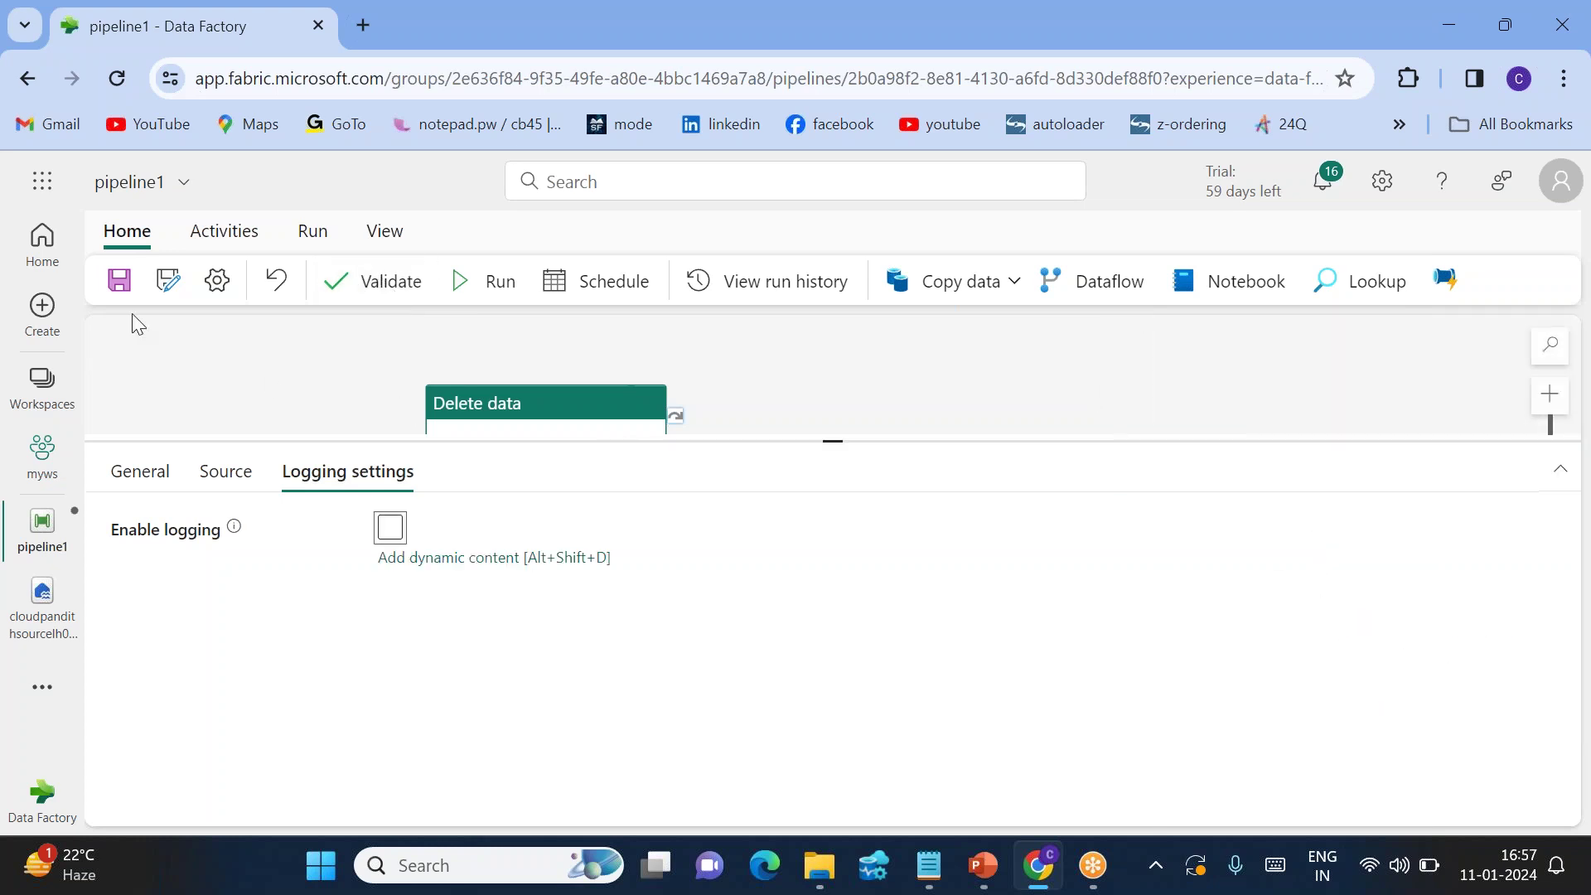
click(119, 280)
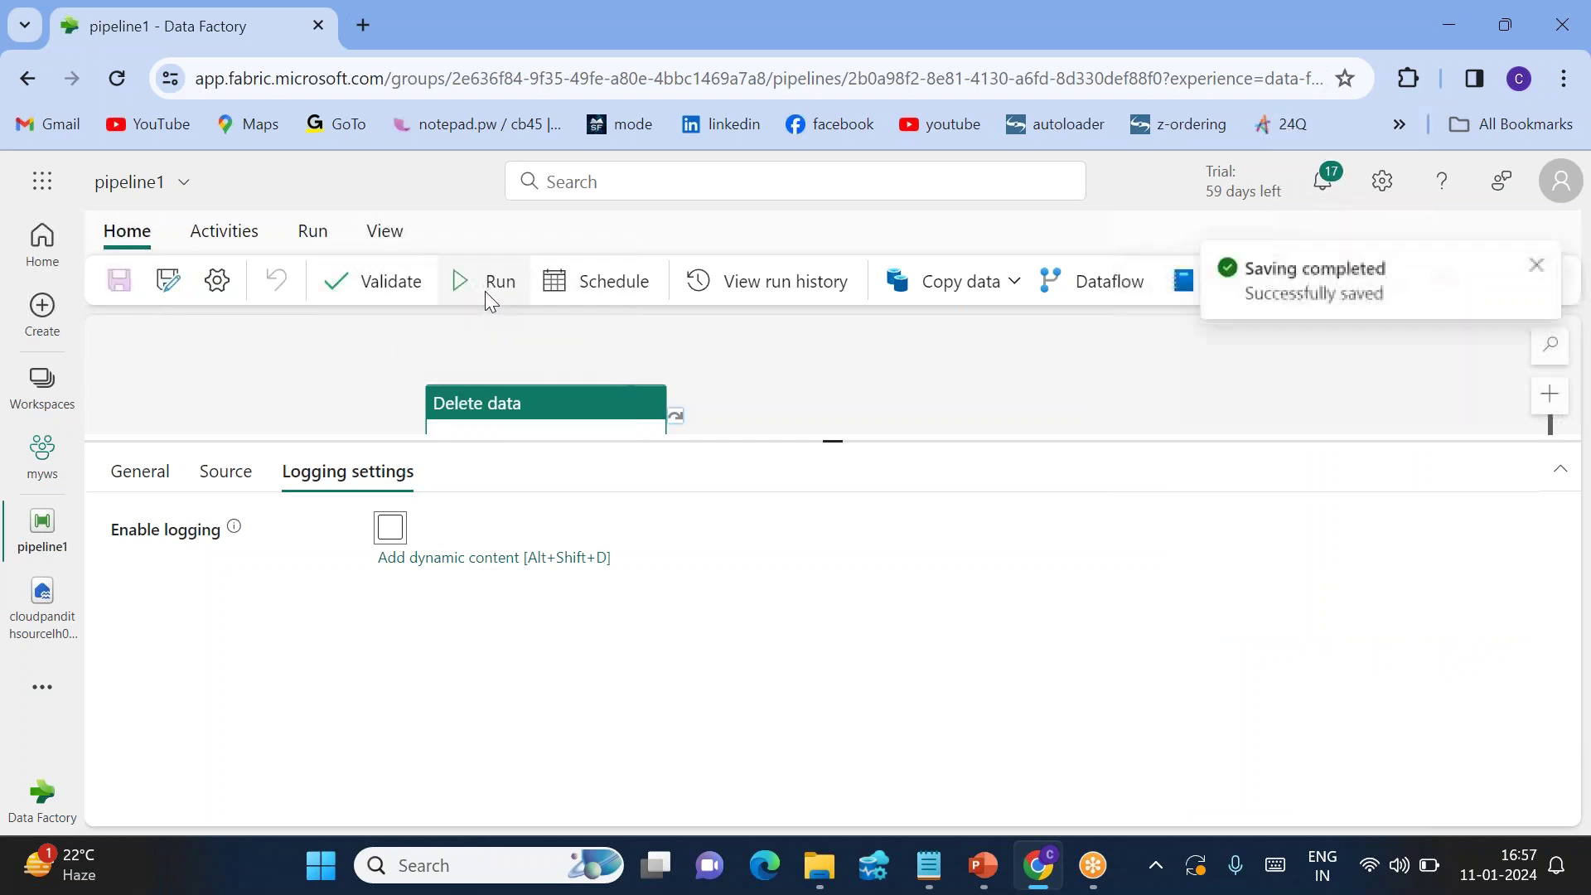
click(485, 291)
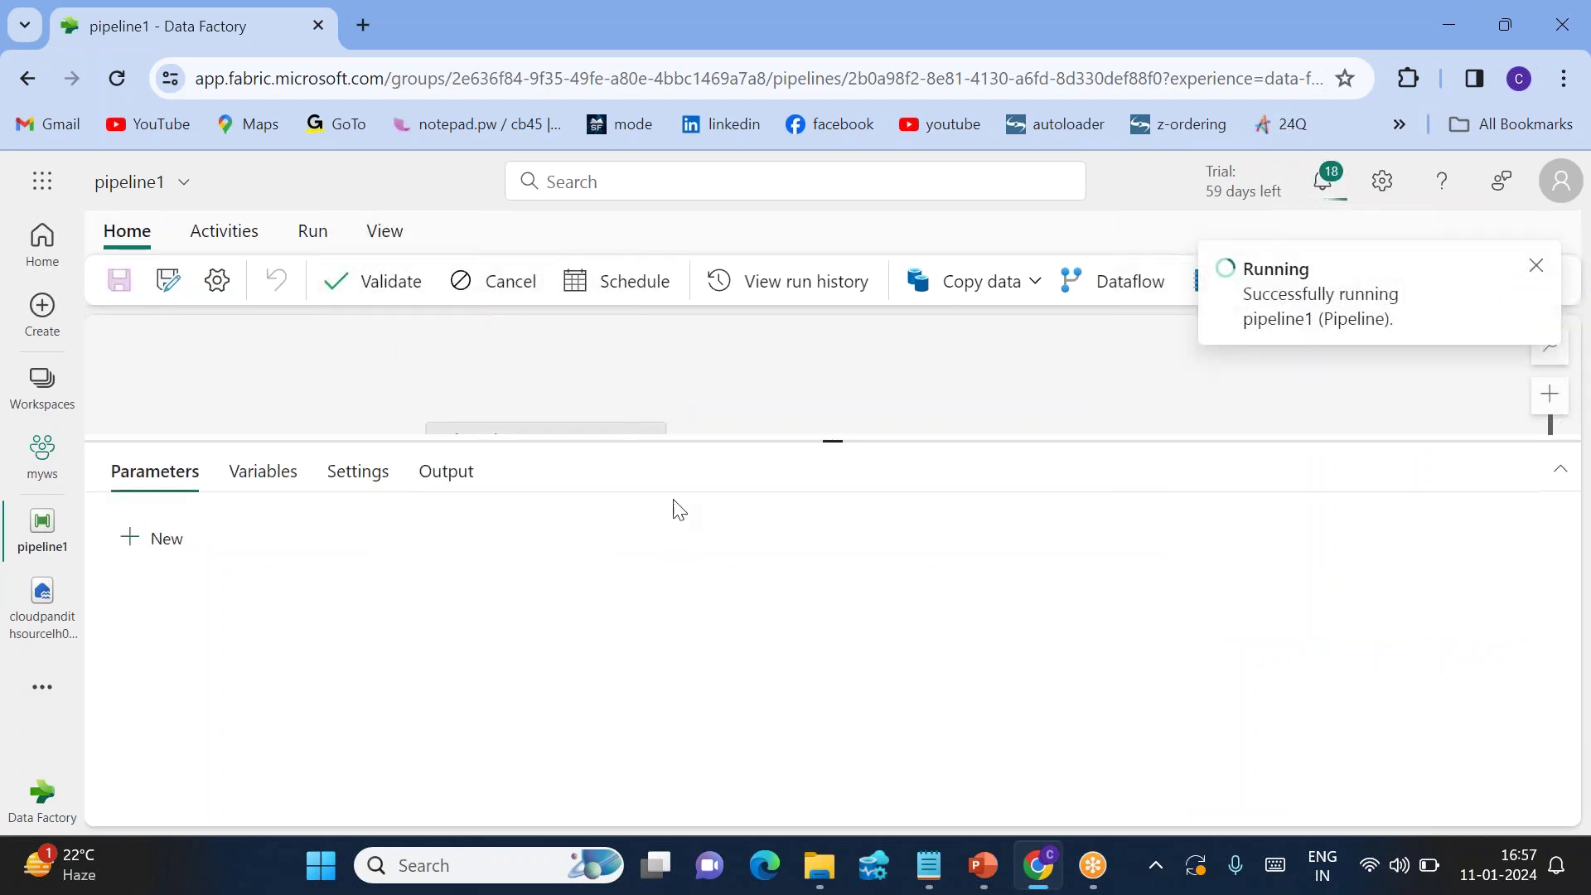
drag(832, 441, 849, 506)
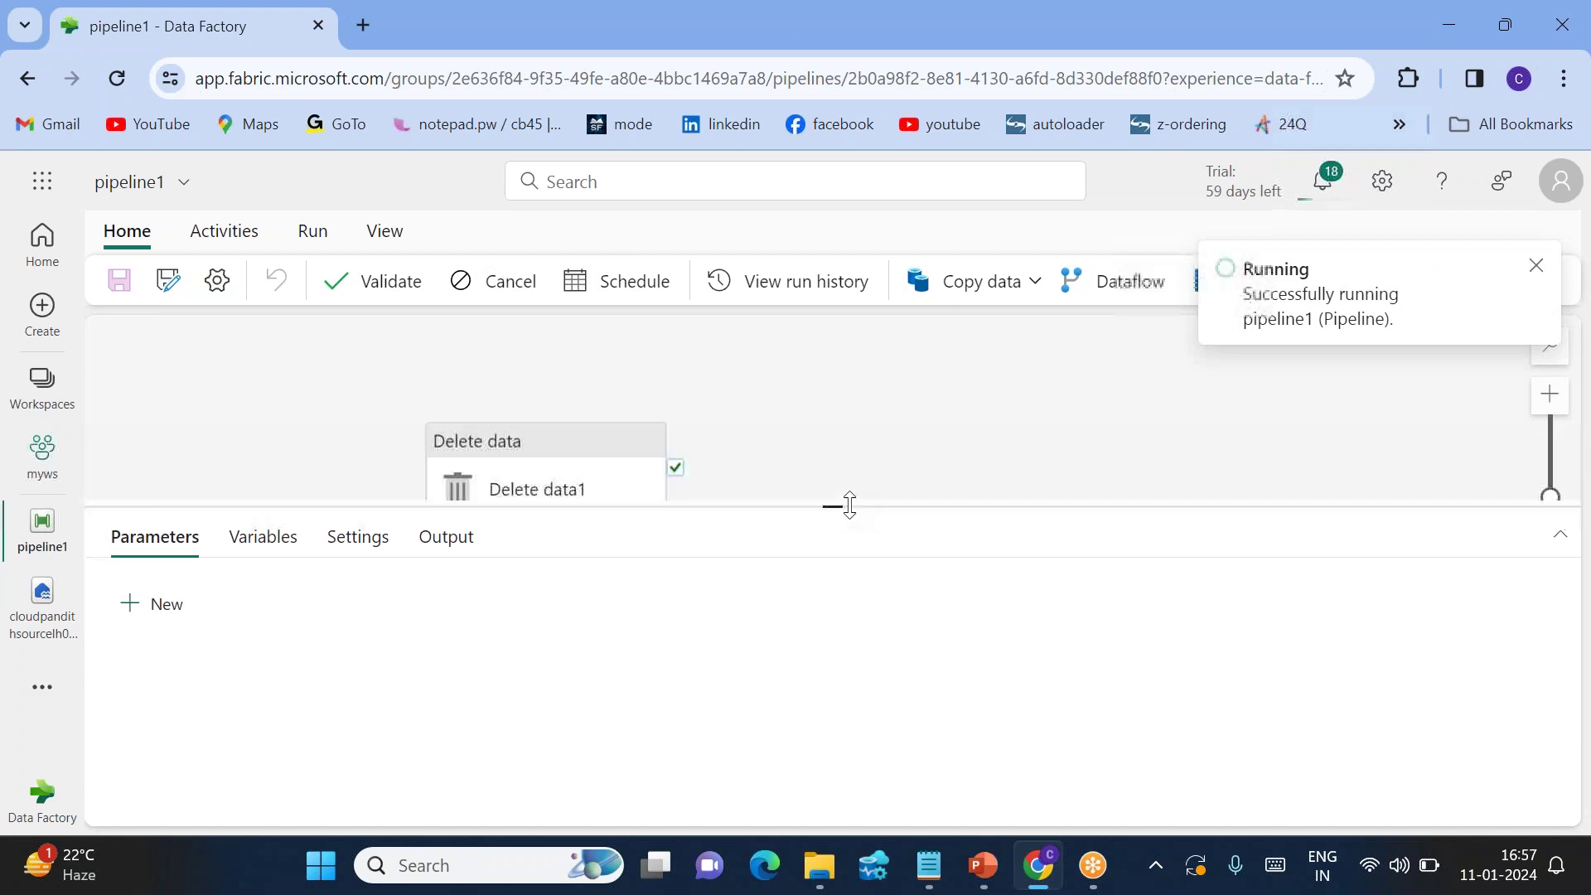
Refresh the pipeline run's activity runs until Delete data1 shows Succeeded
click(446, 540)
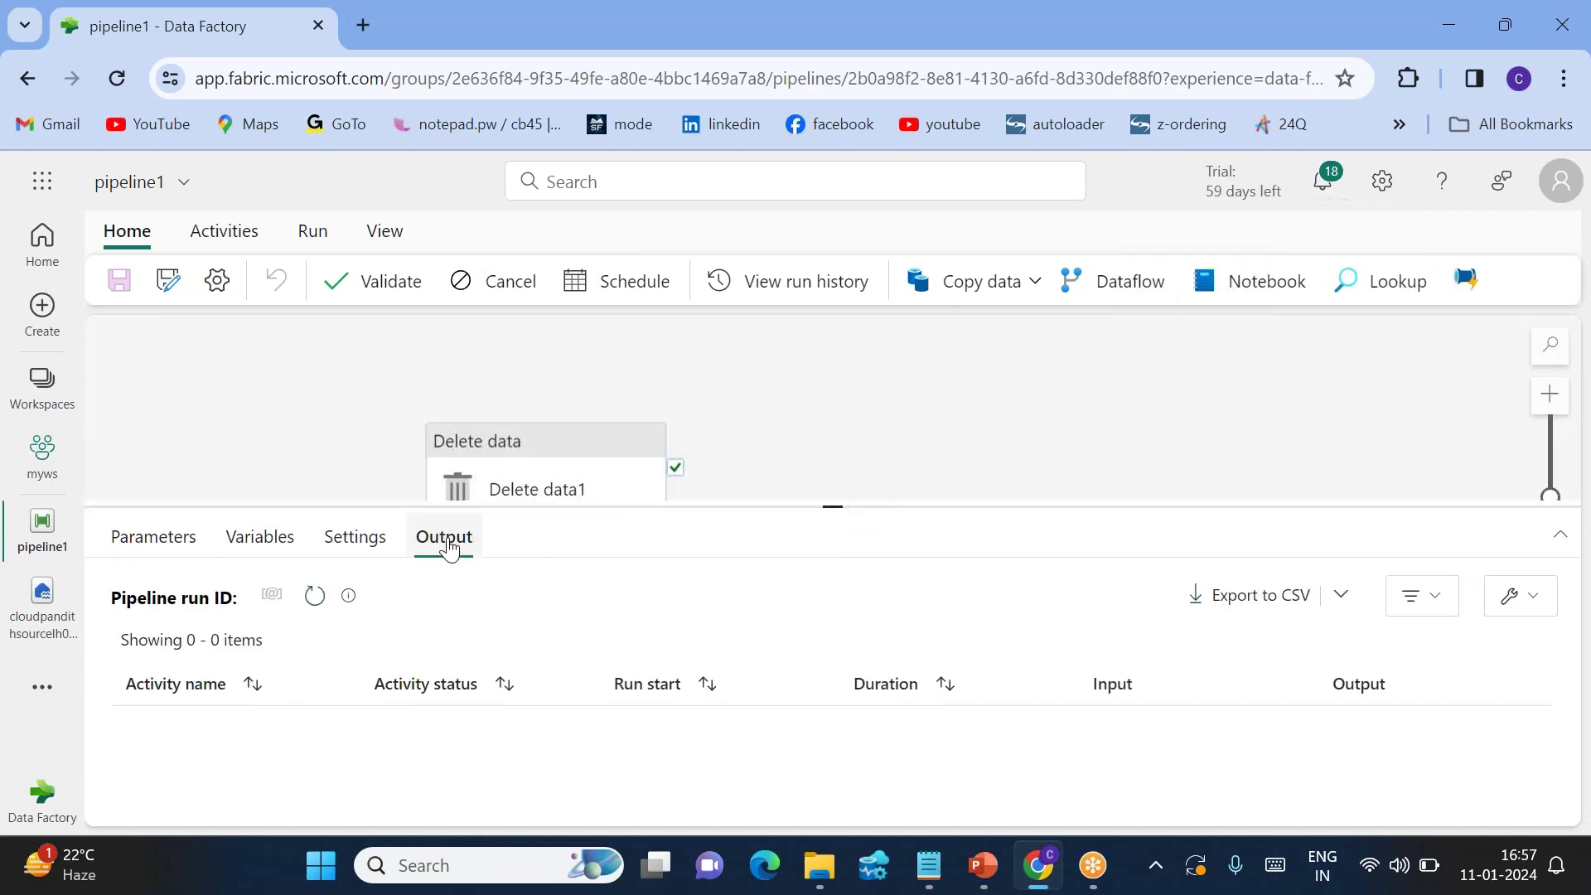
click(314, 594)
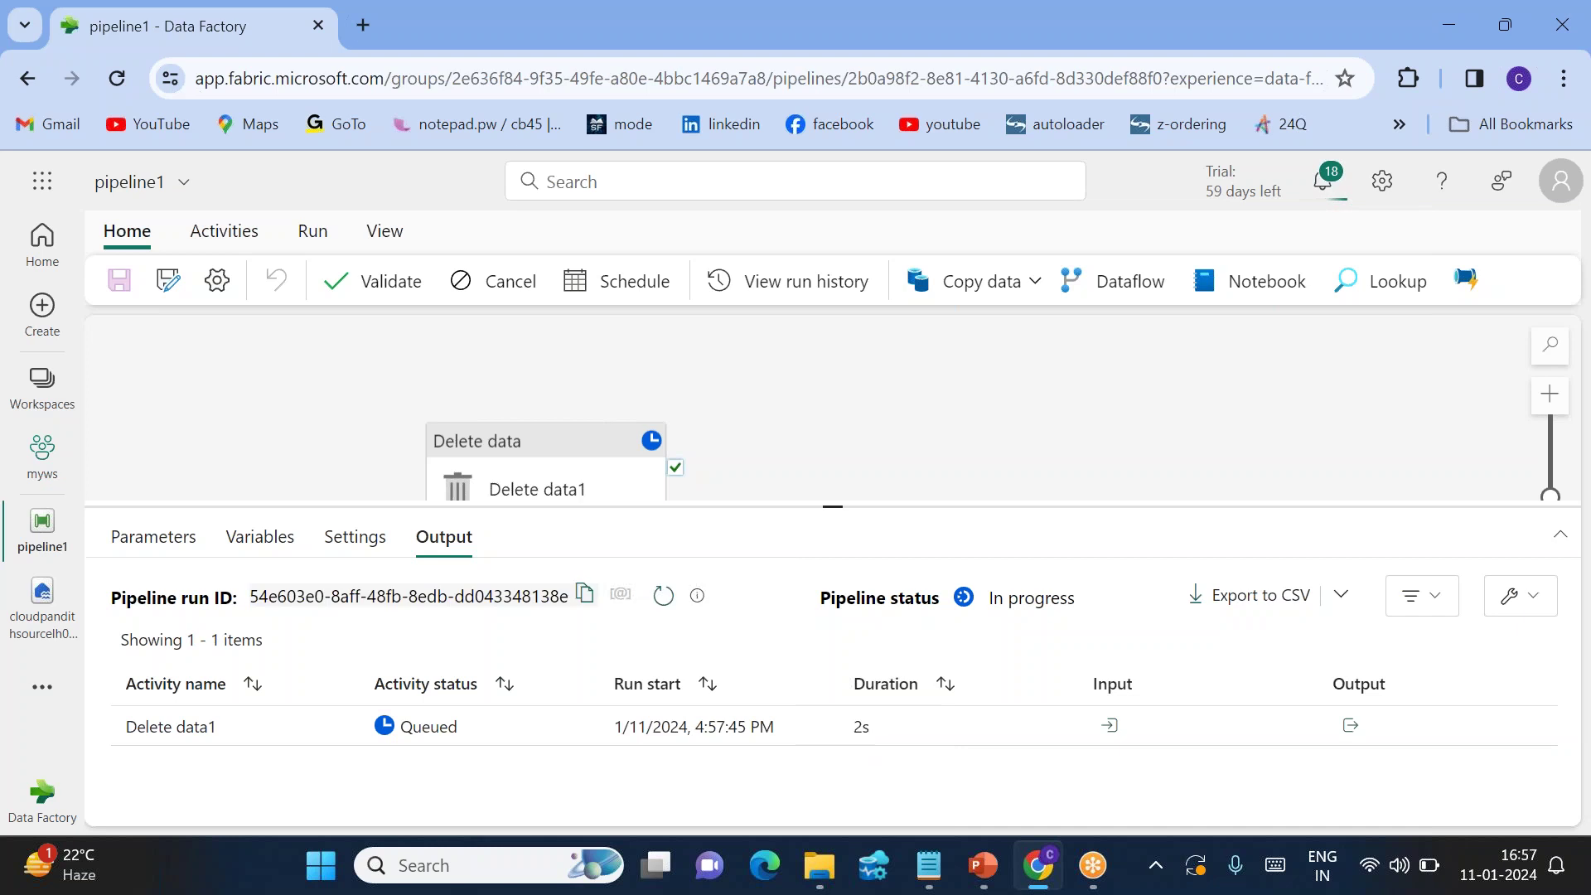
click(638, 603)
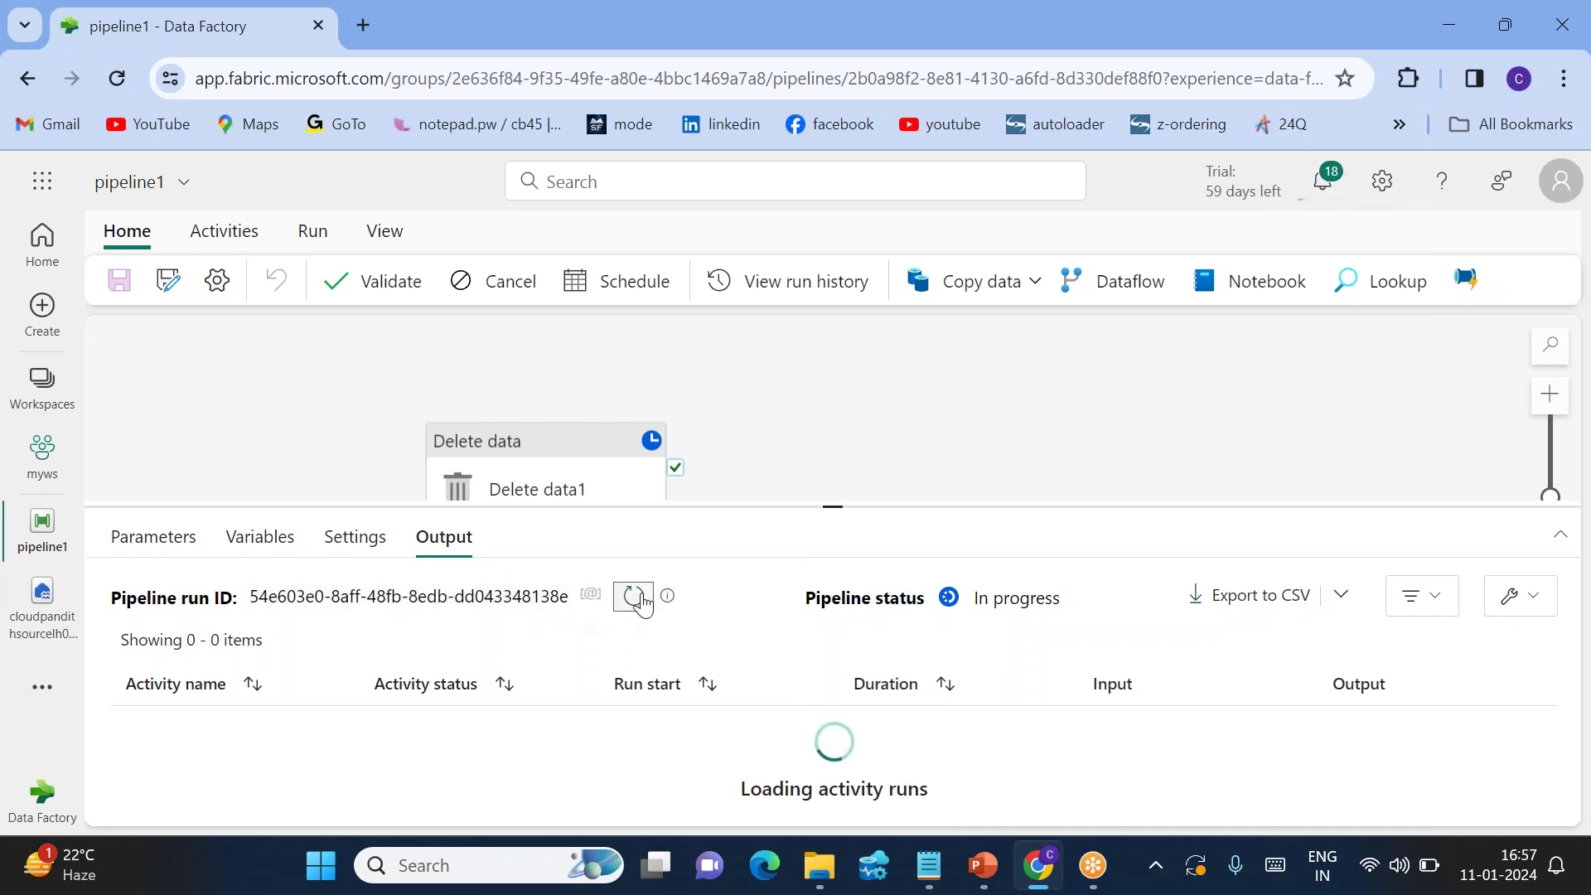
click(638, 597)
click(183, 738)
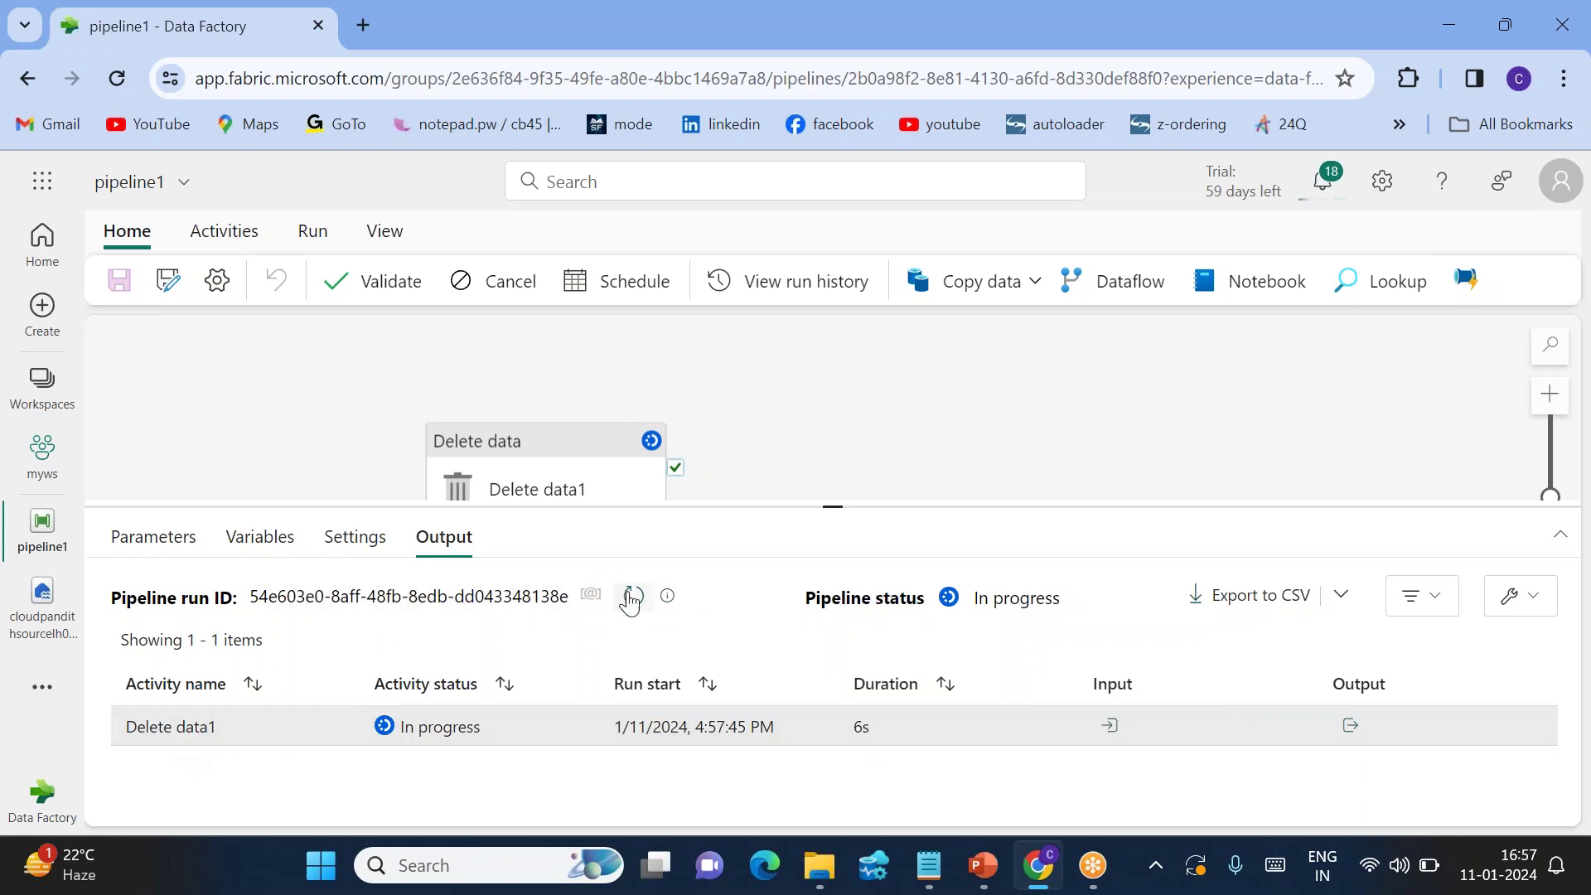
click(633, 597)
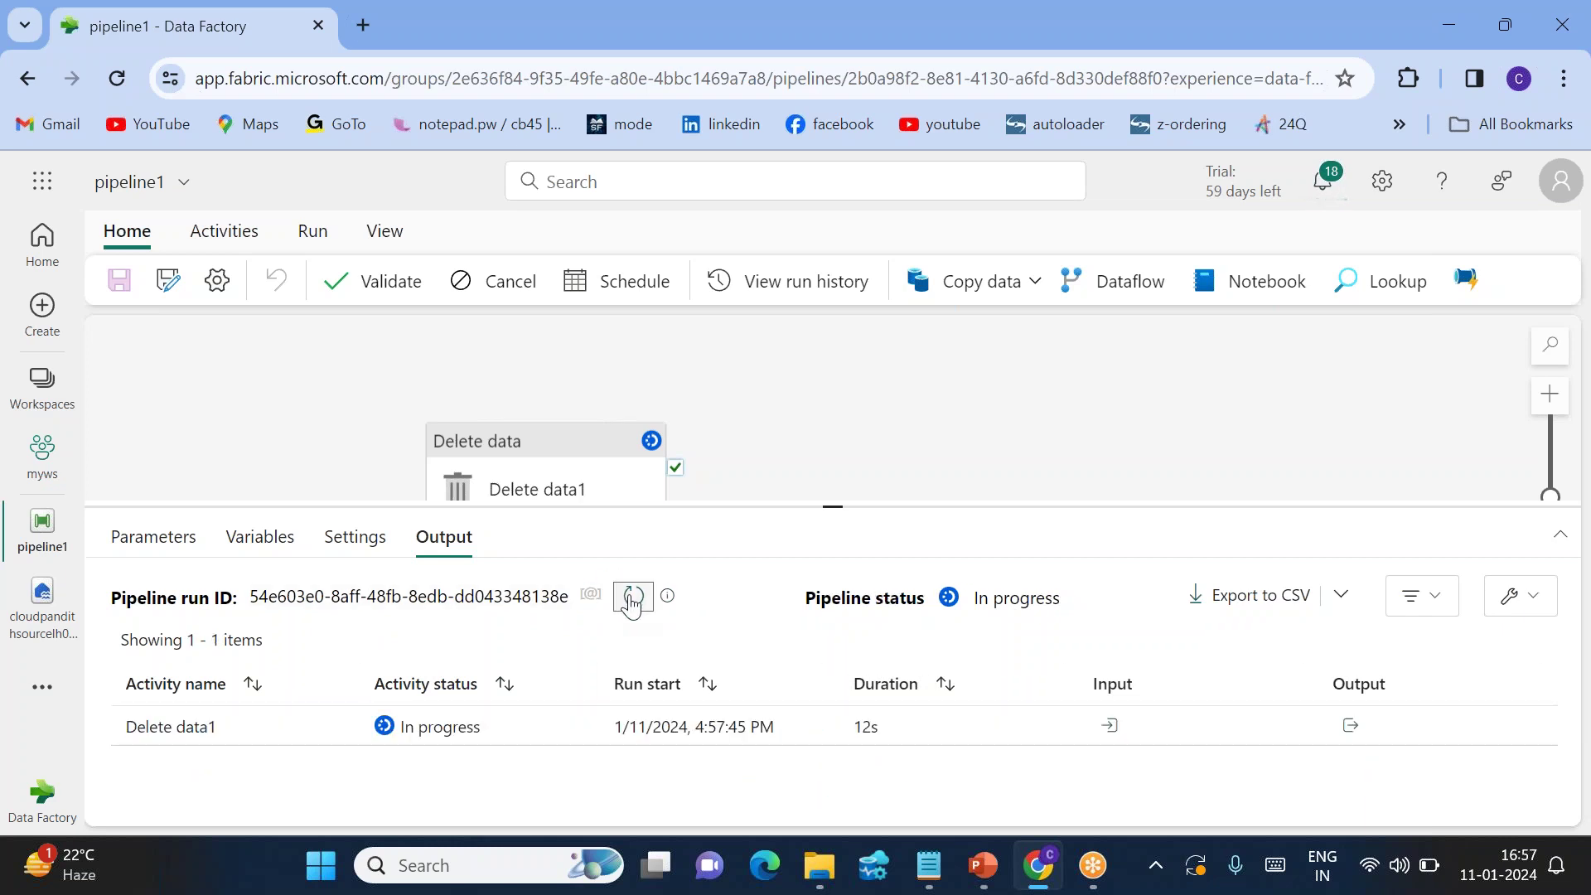
click(633, 596)
click(1109, 725)
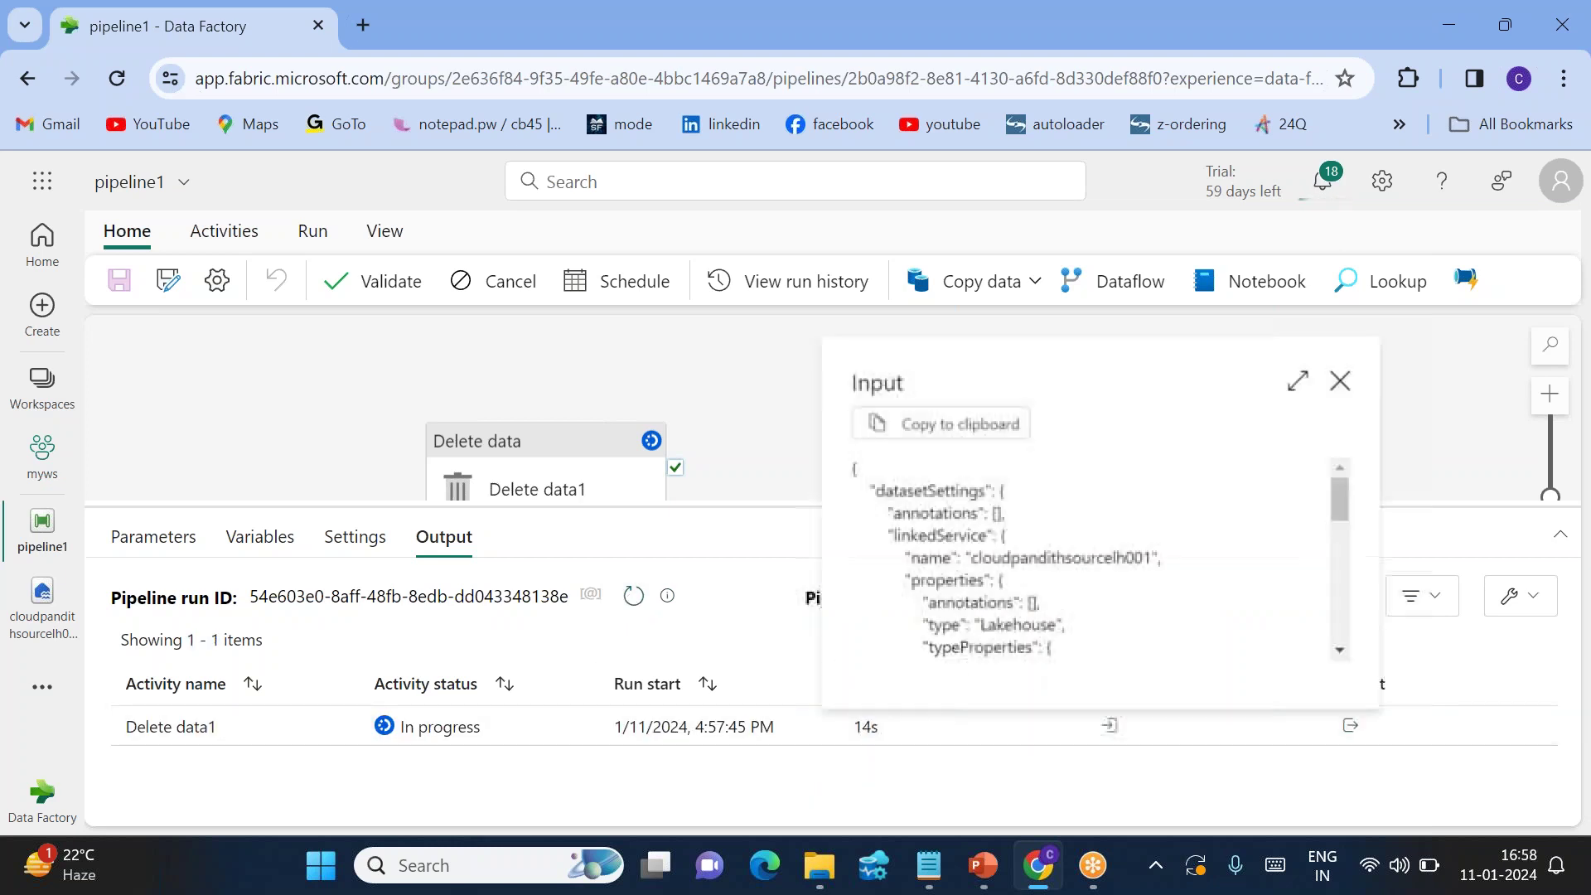
click(633, 595)
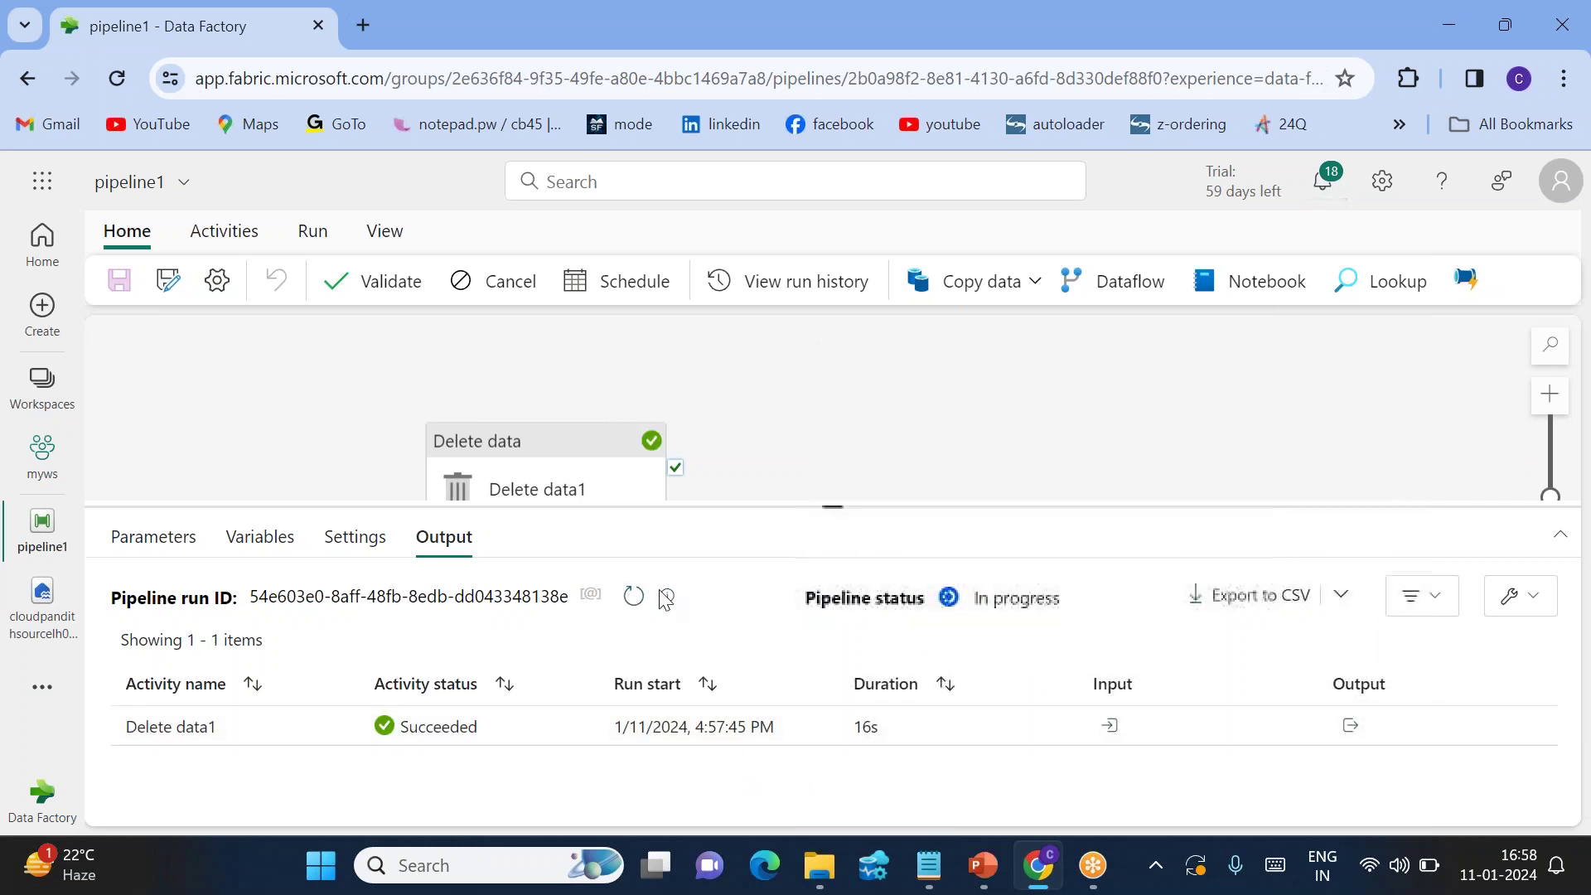
click(633, 596)
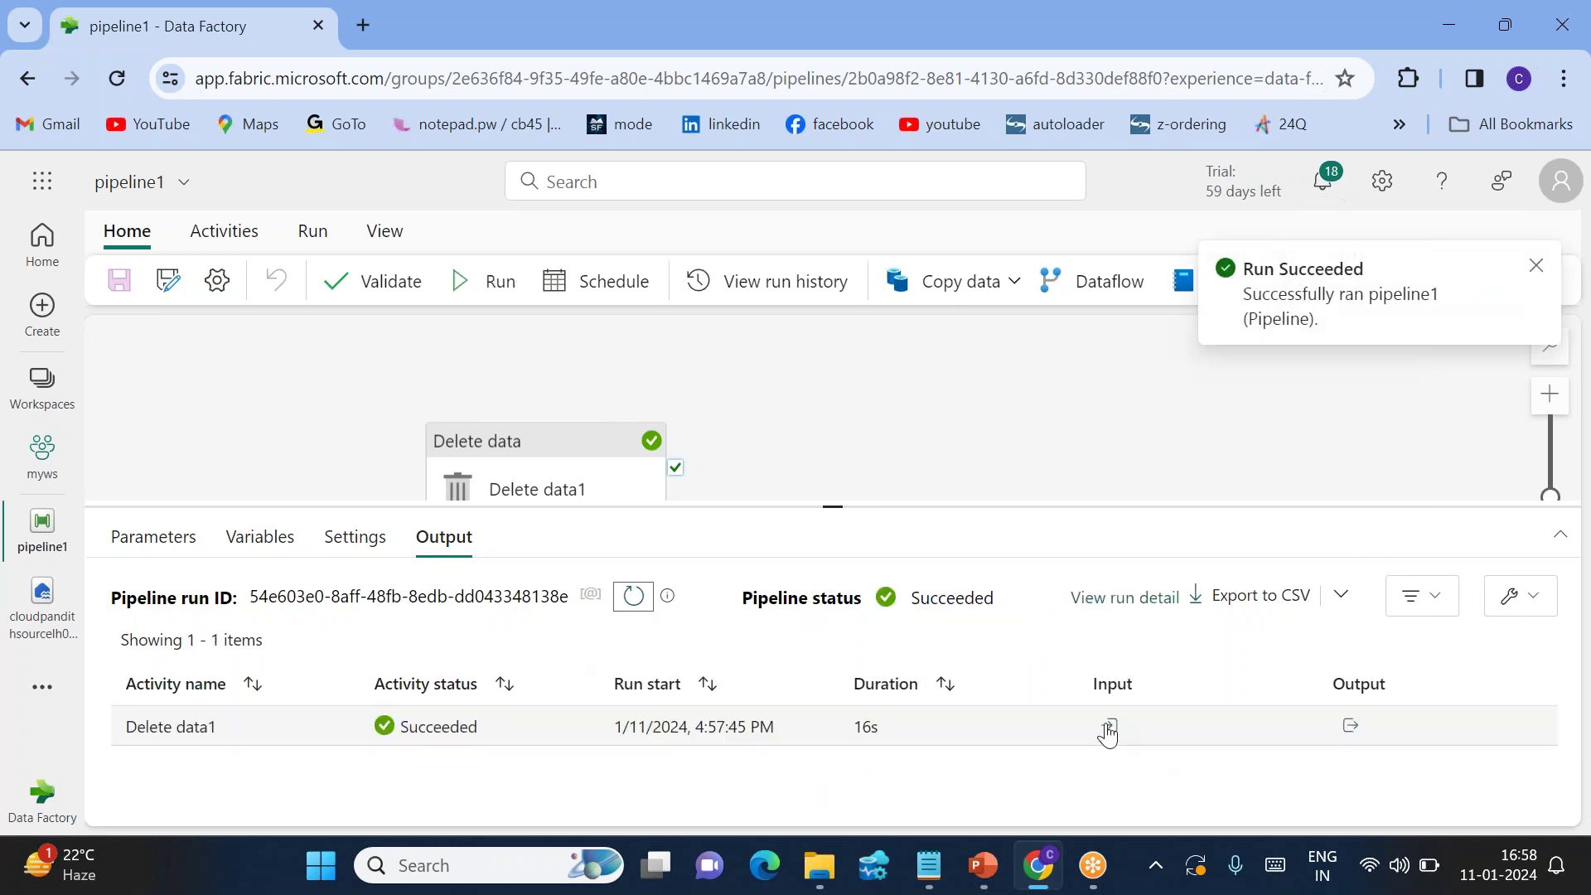
Check Delete data1's output JSON for filesDeleted of 3, then go to the lakehouse reporting folder
click(1337, 727)
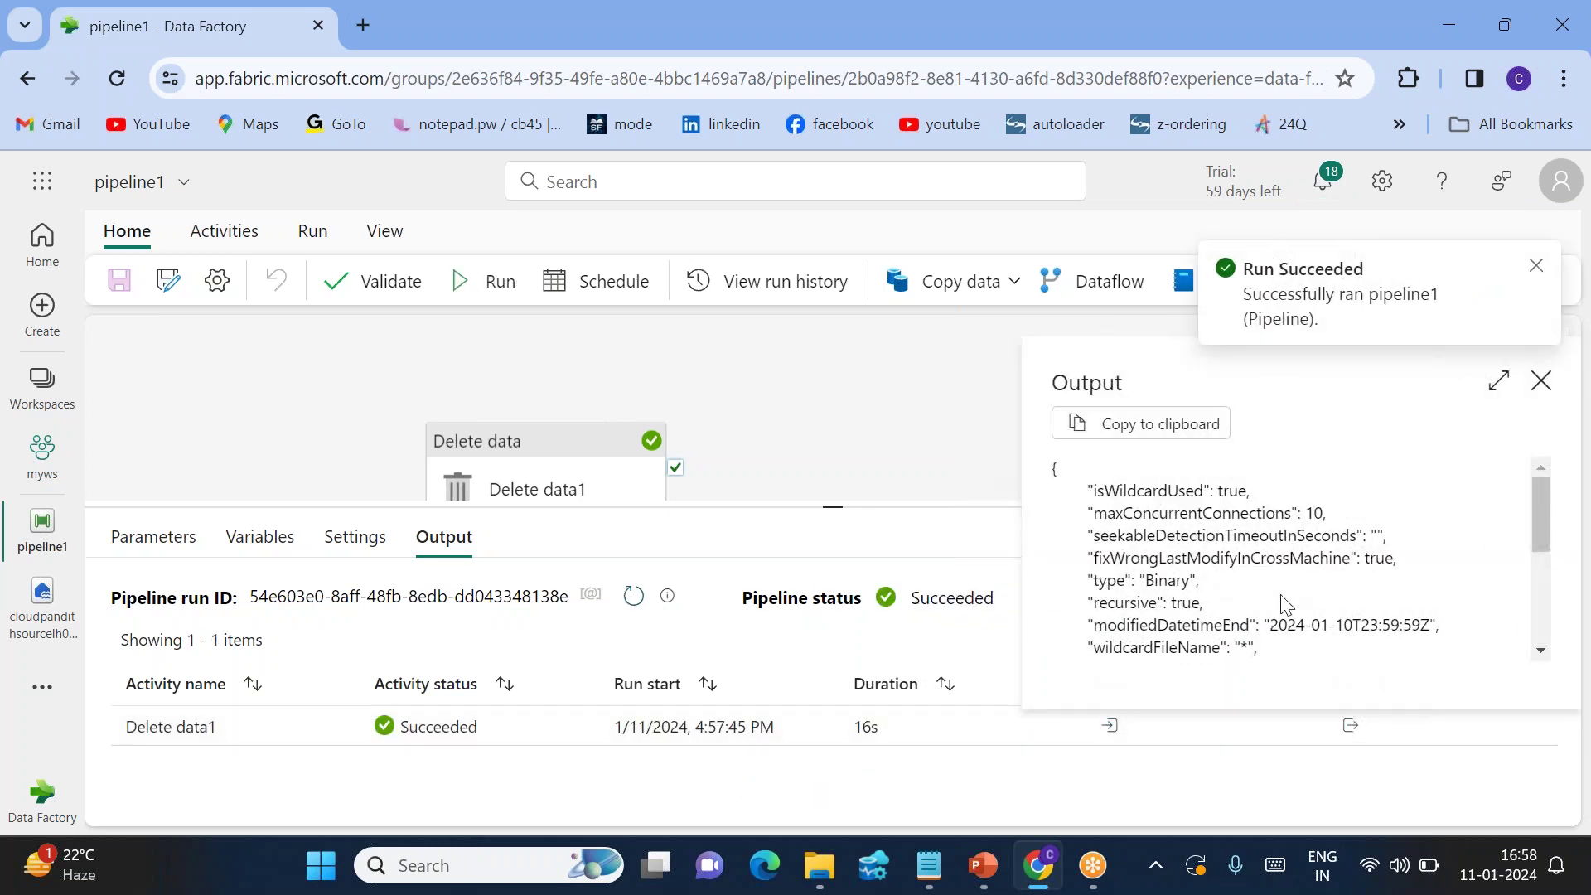
scroll(1284, 604, down, 3)
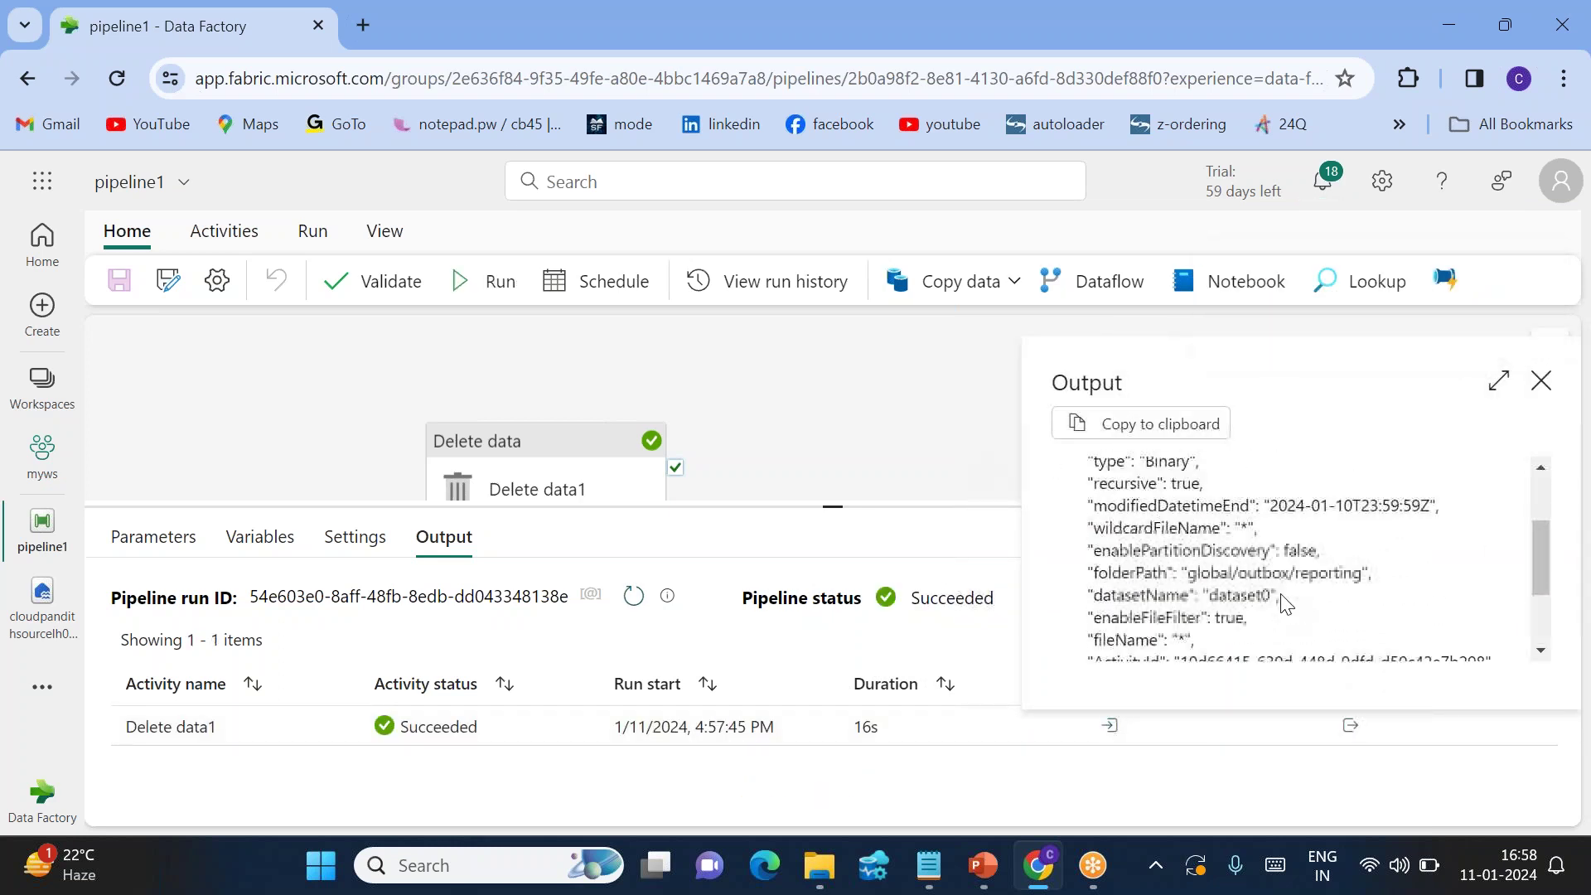
scroll(1283, 604, down, 3)
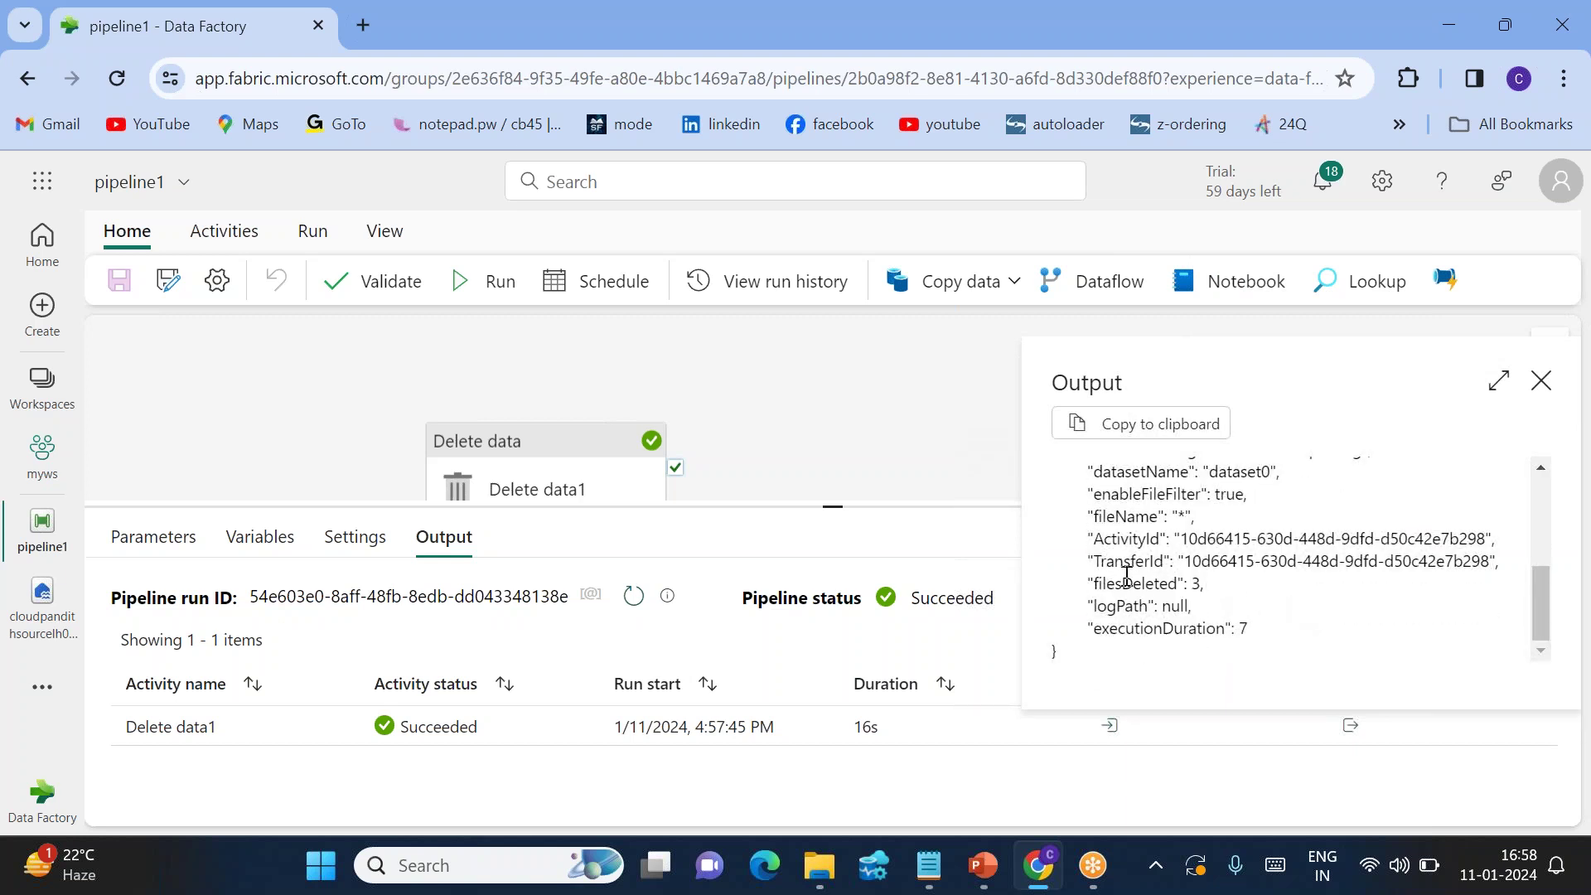
double_click(1125, 577)
drag(1190, 584, 1207, 593)
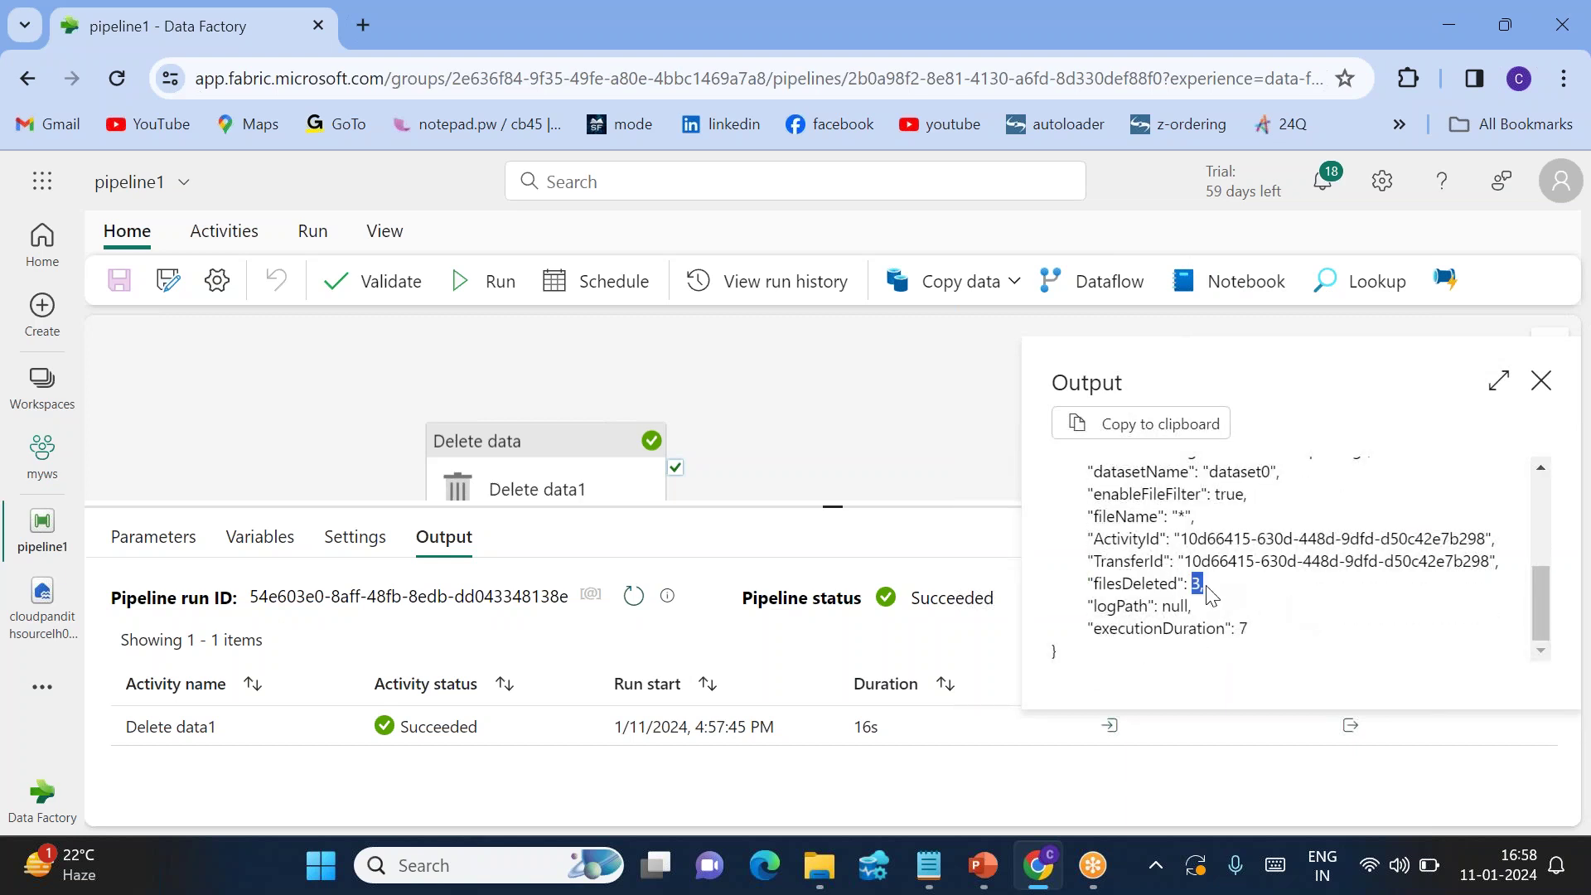
click(1540, 381)
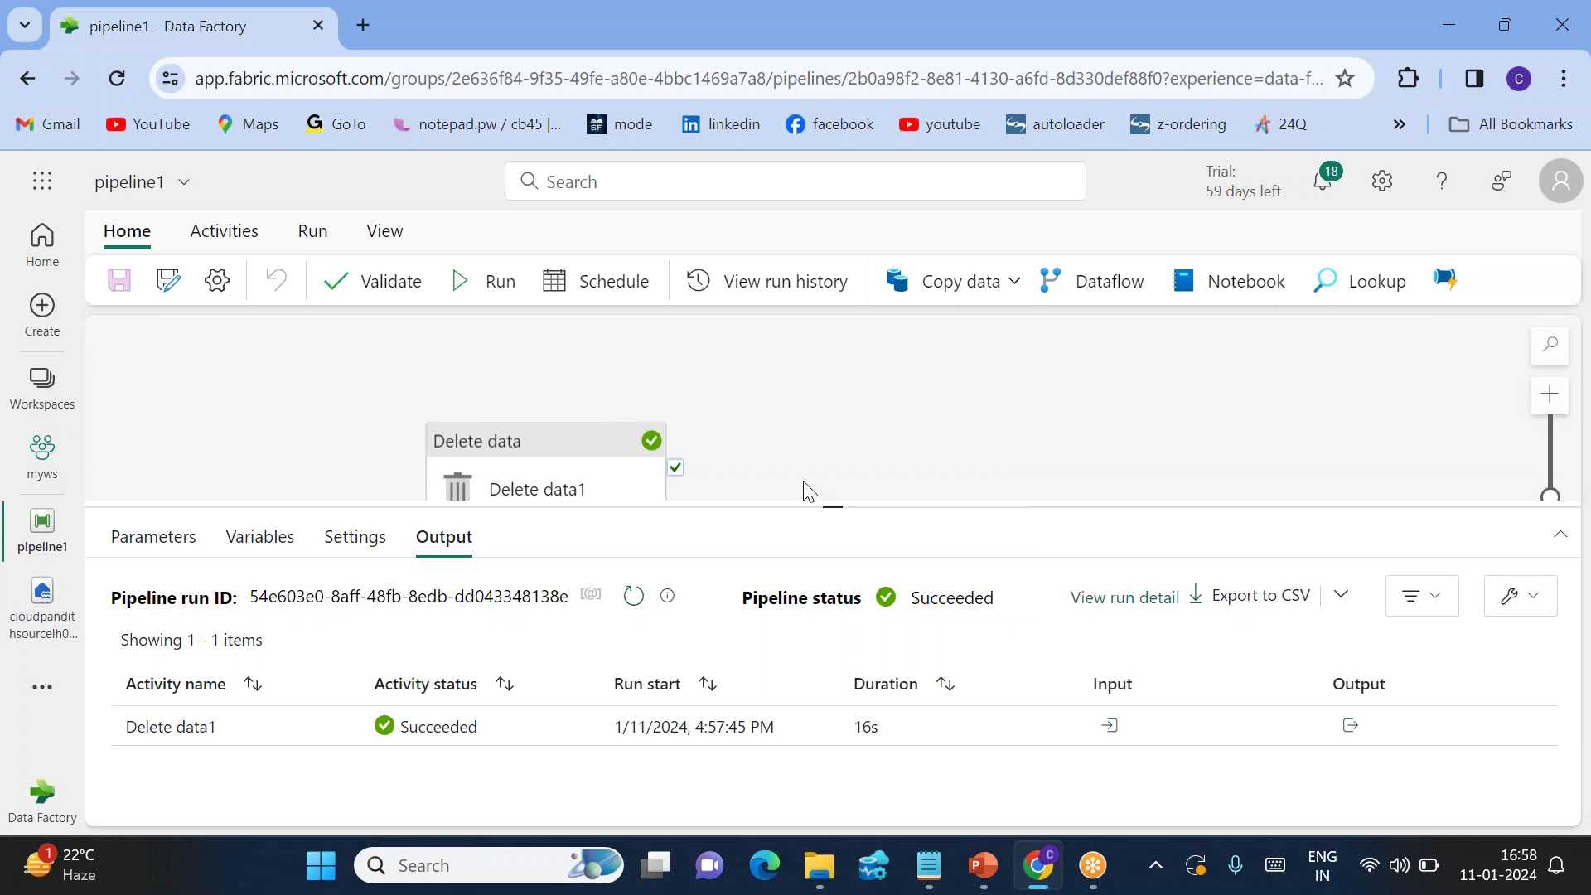
click(39, 617)
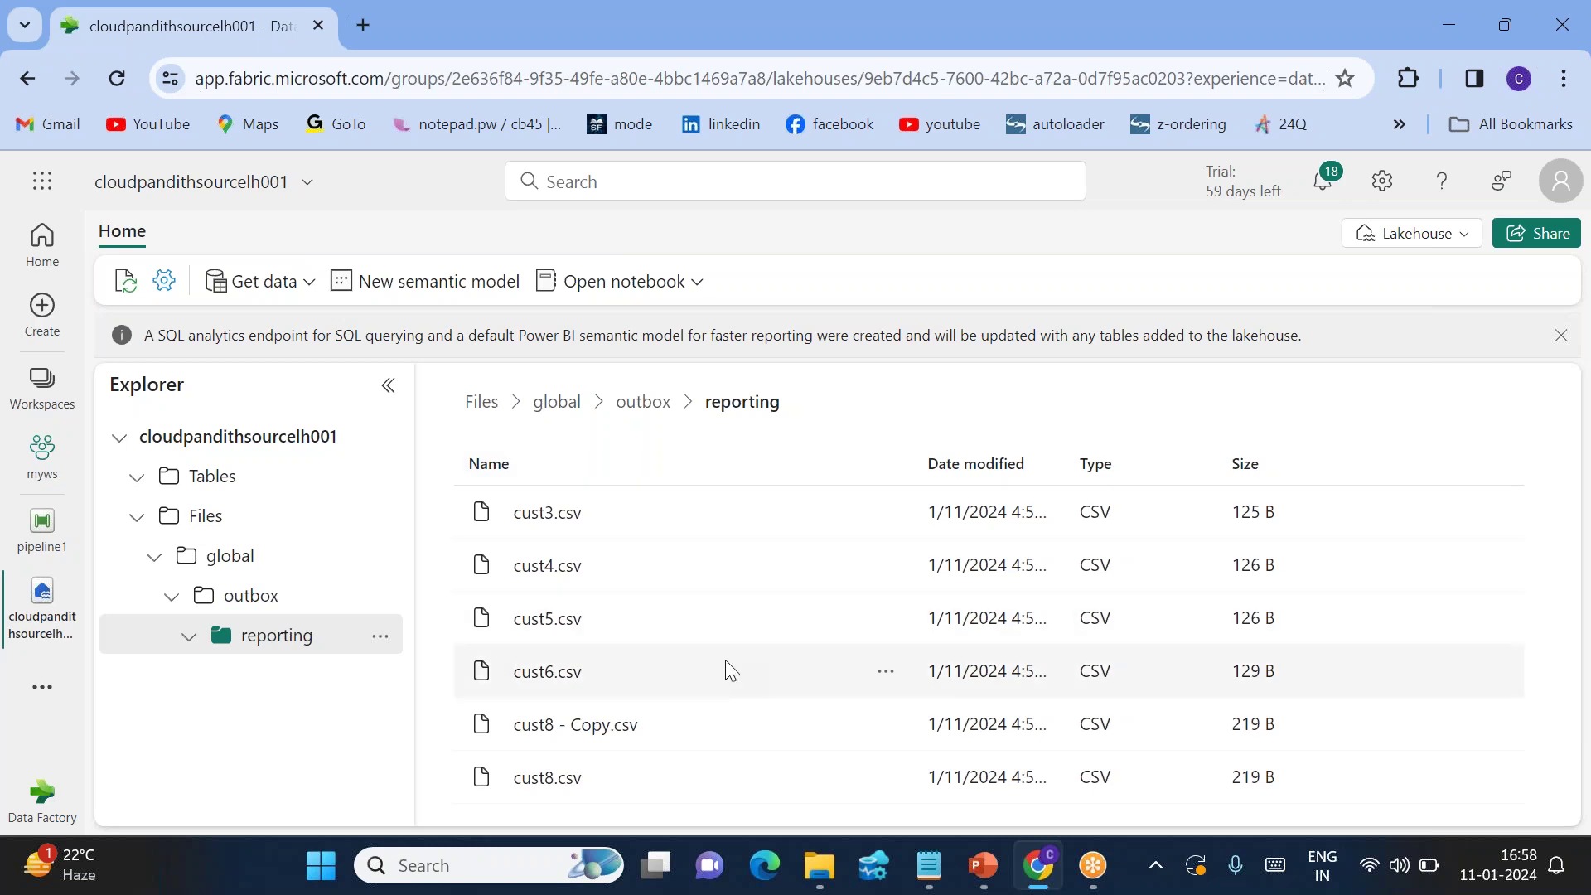
Refresh the reporting folder and widen Date modified to show the remaining CSVs' full timestamps
click(380, 639)
click(443, 605)
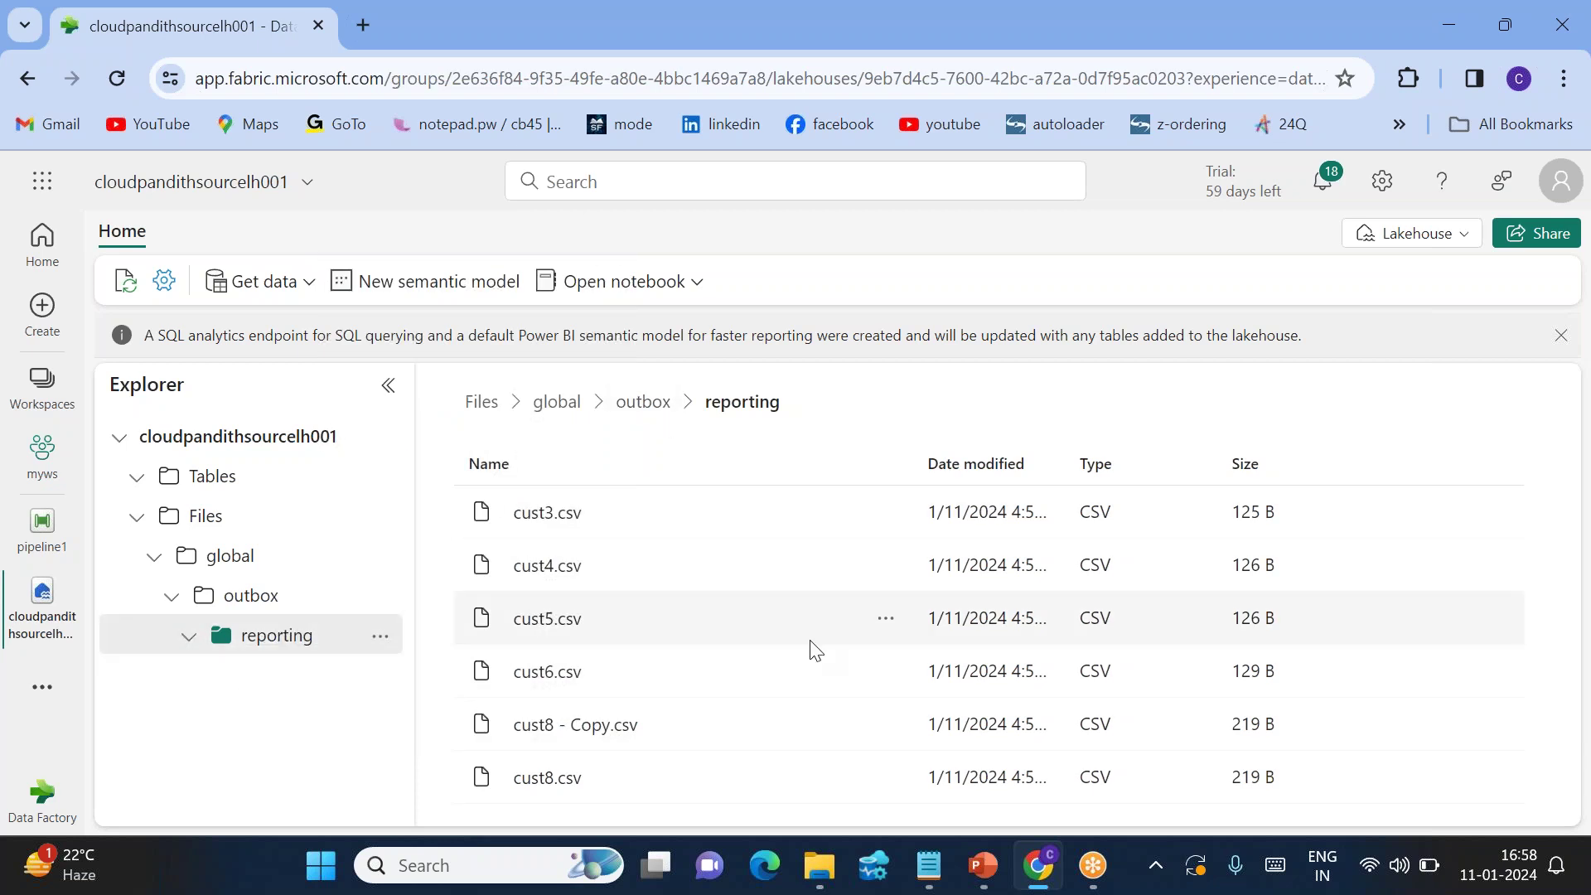
mouse_move(819, 865)
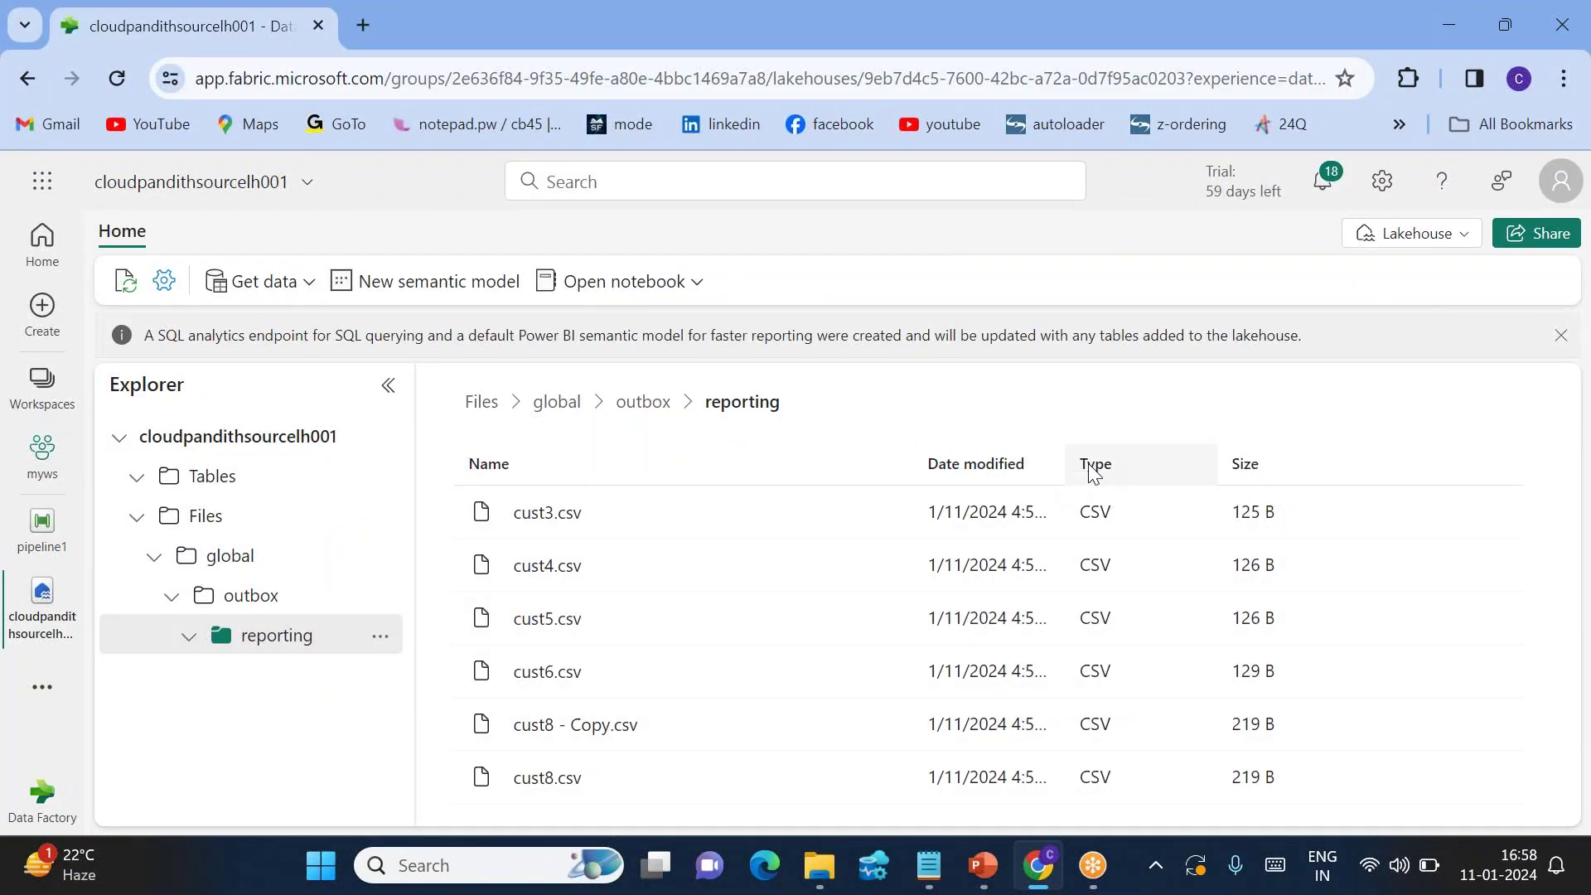
drag(1064, 467, 1194, 467)
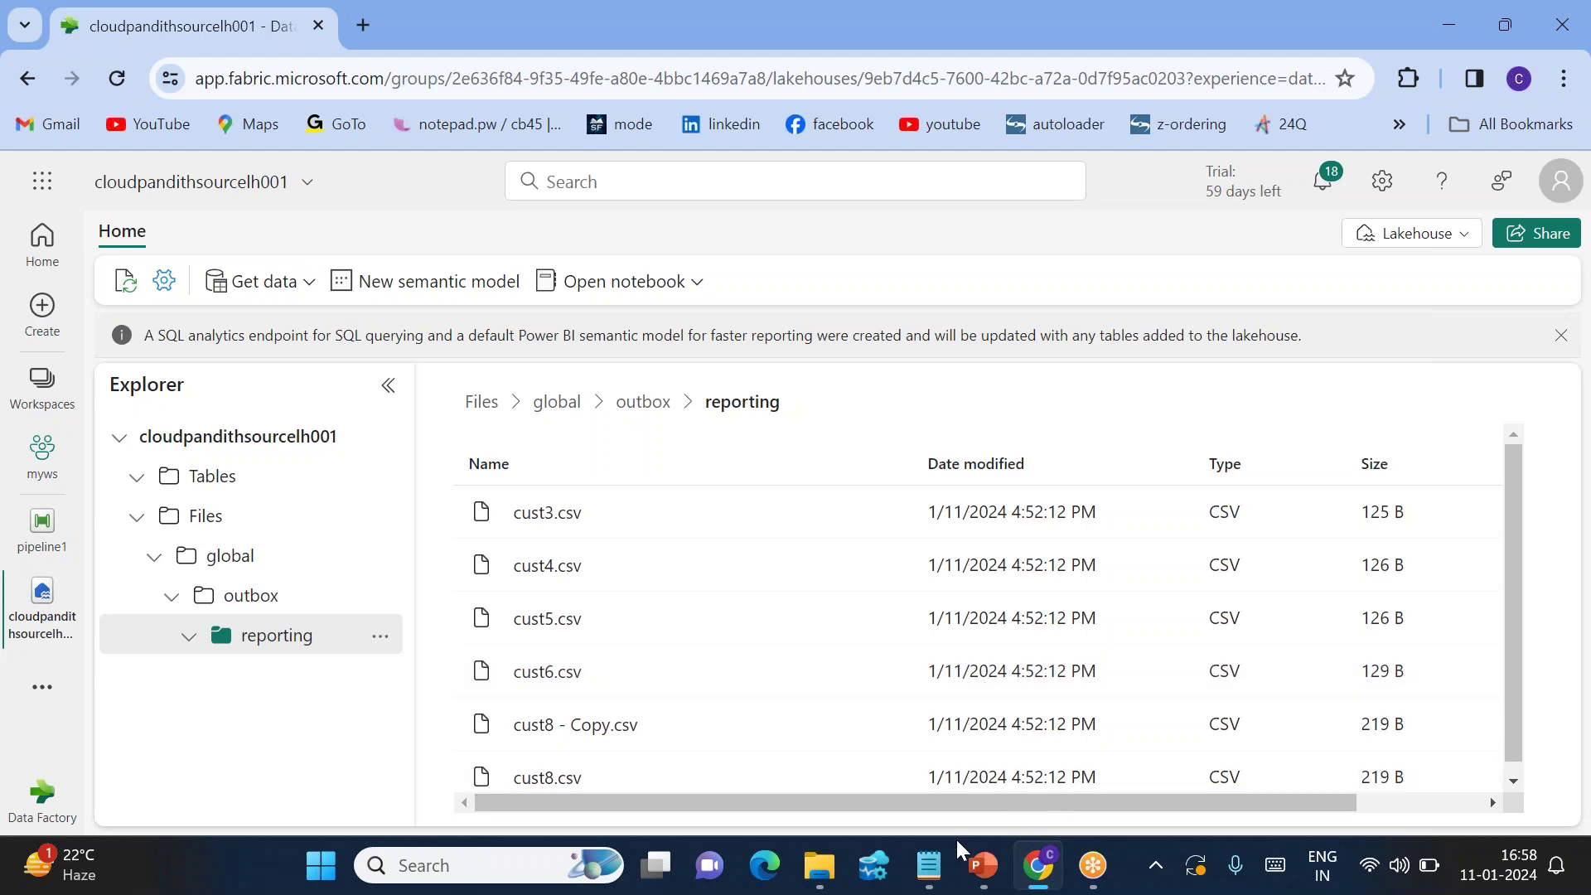
mouse_move(929, 878)
click(983, 742)
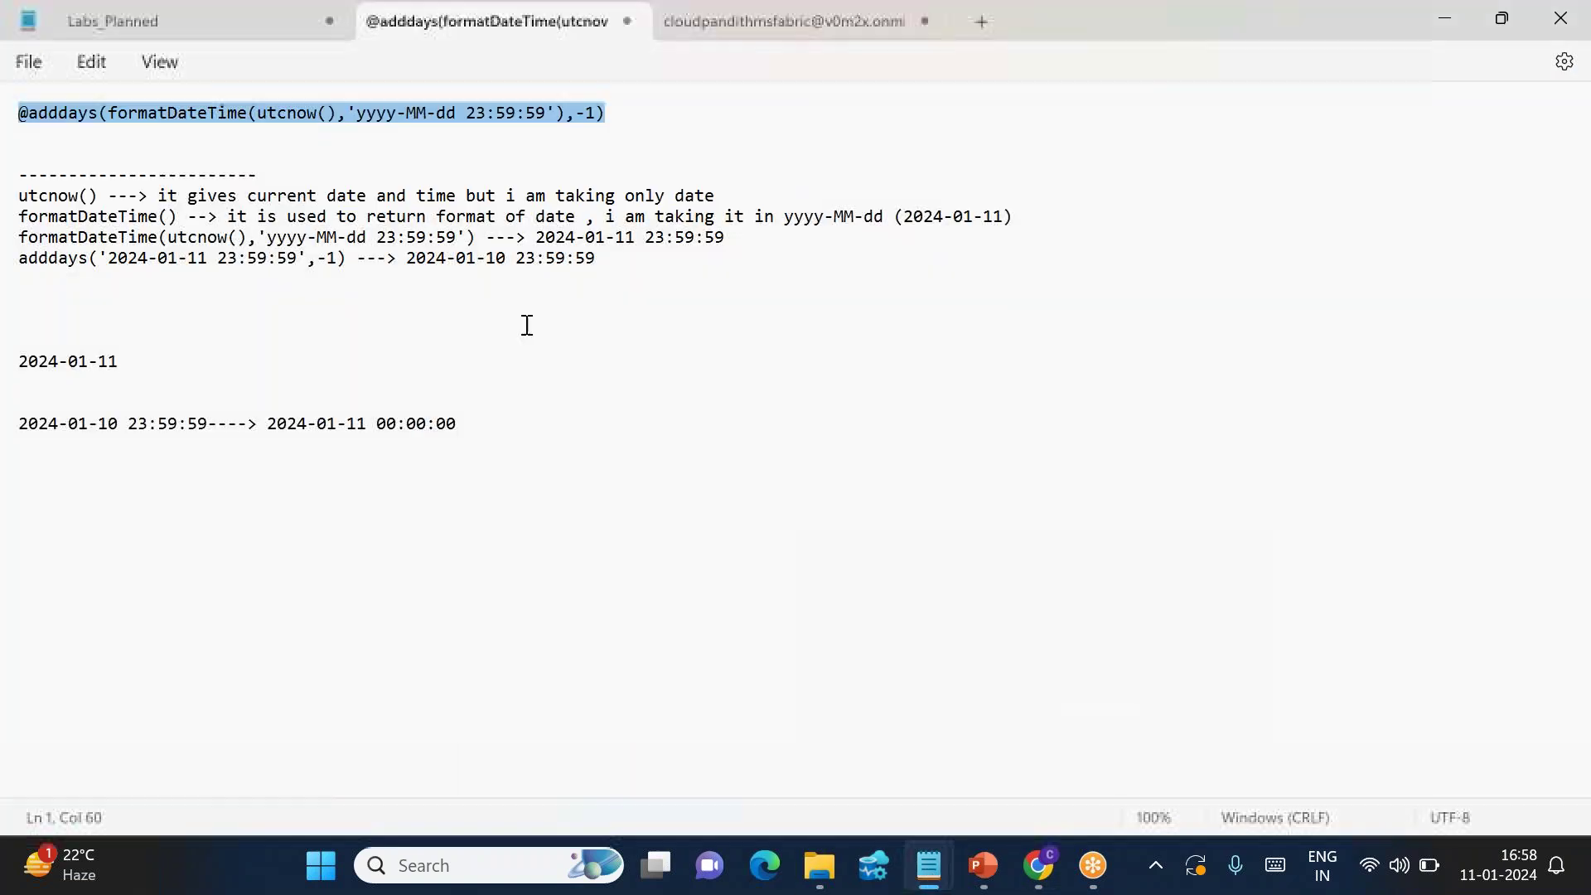
click(336, 258)
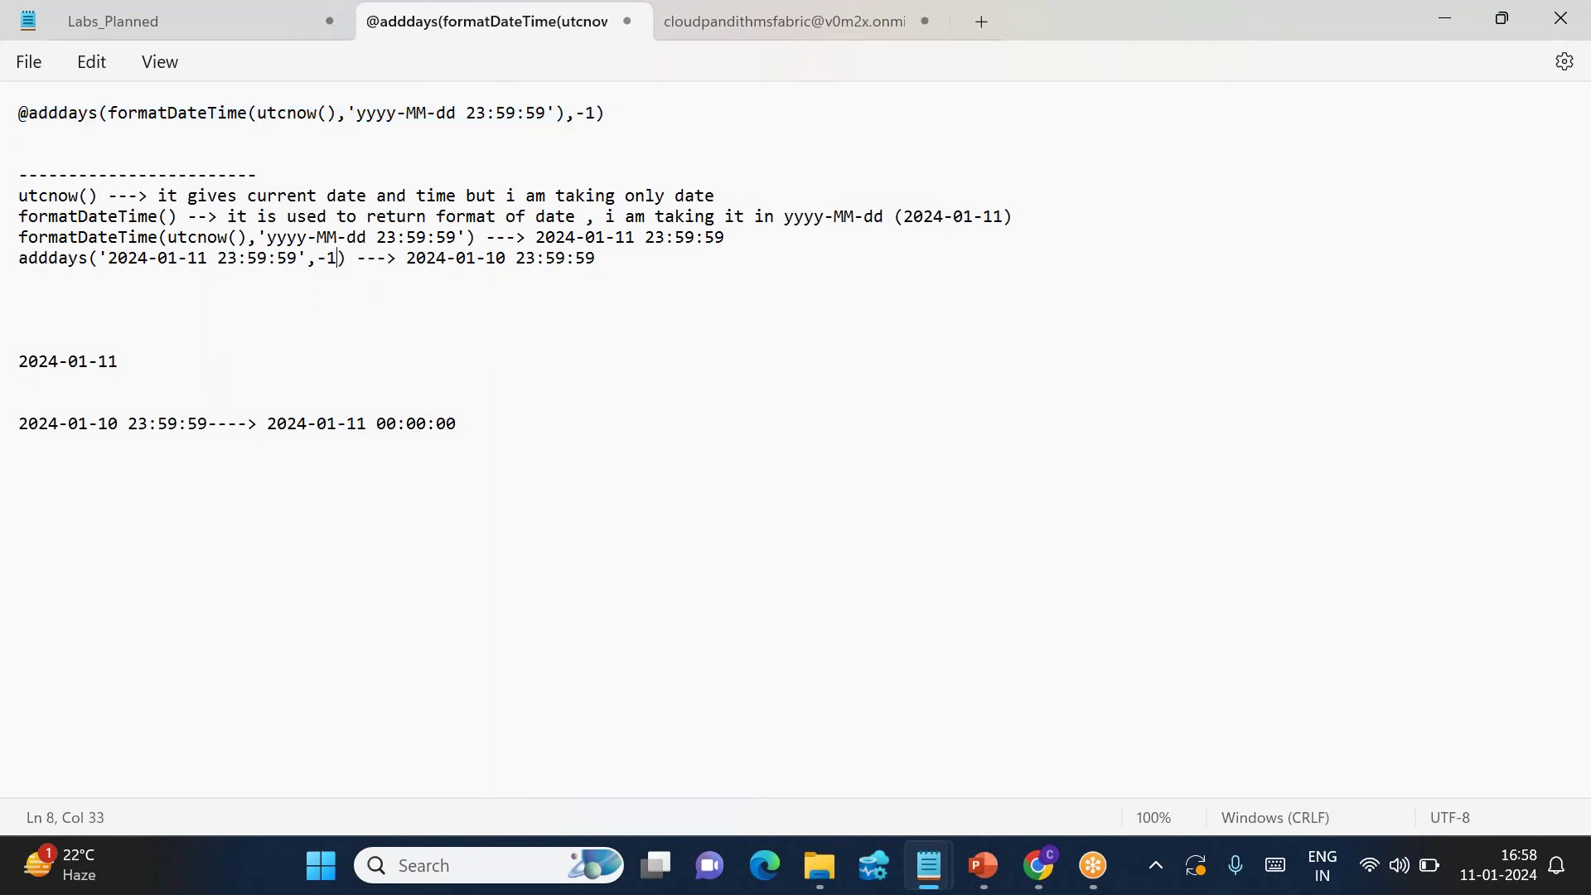
text(0)
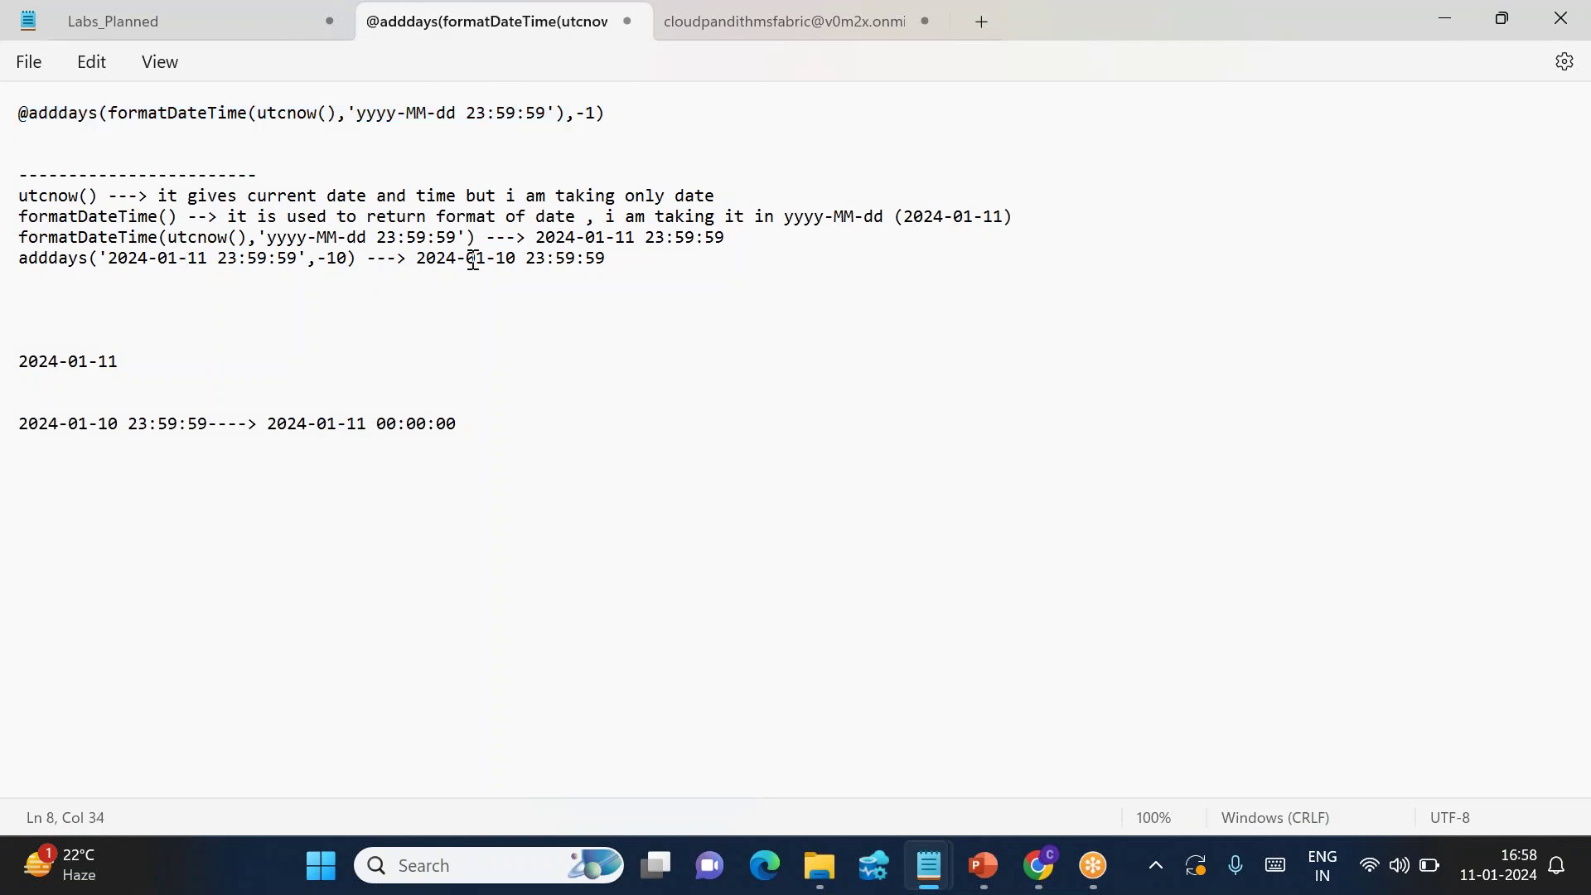
key(BackSpace)
key(BackSpace)
text(01)
drag(416, 257, 576, 269)
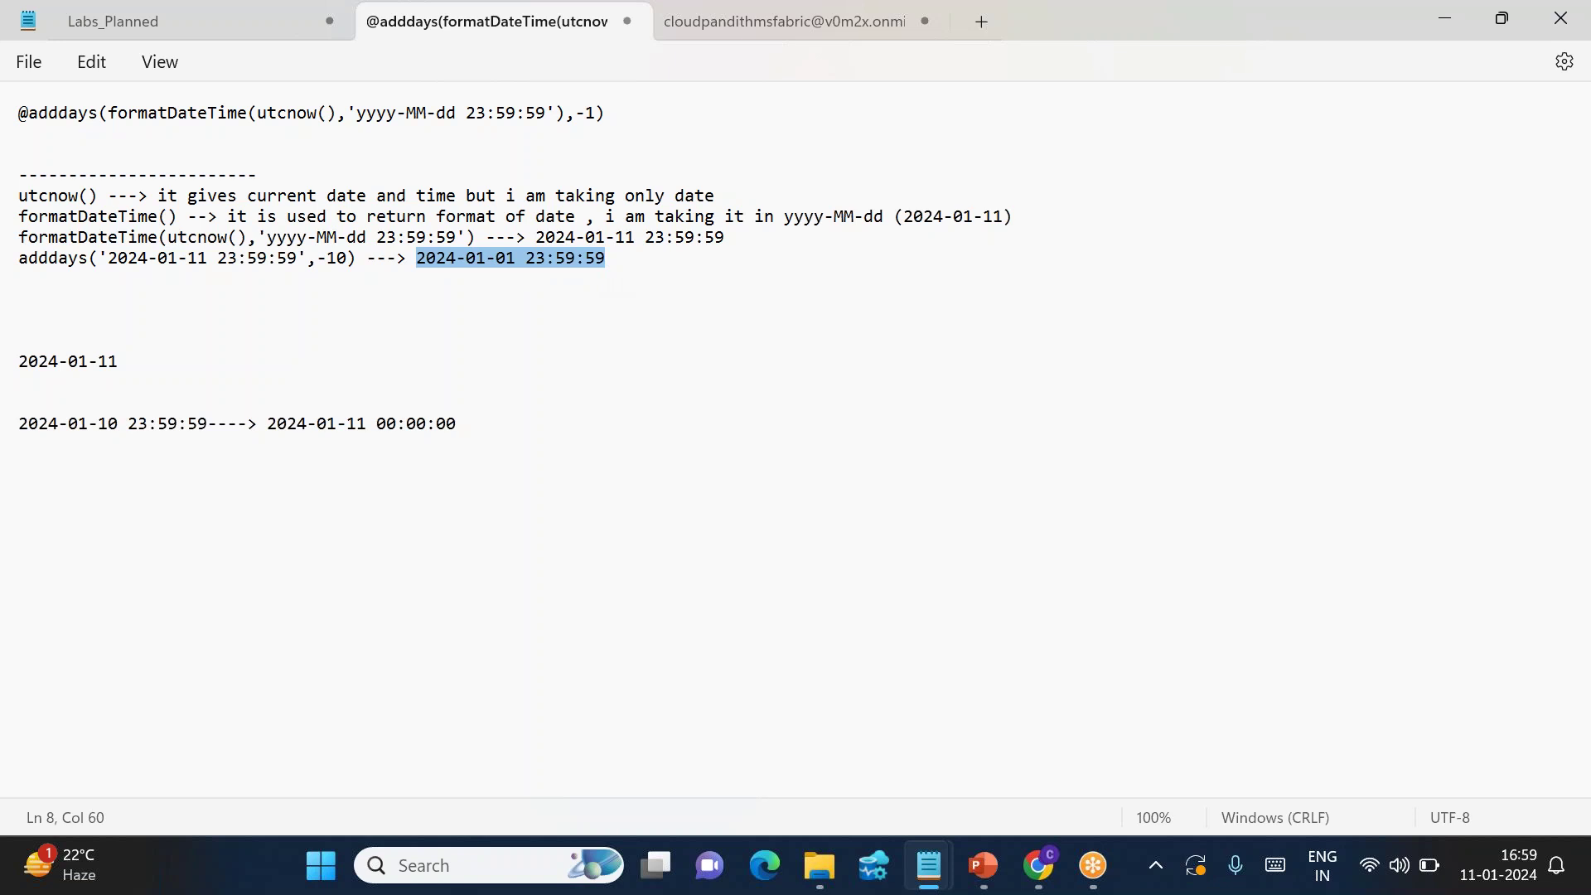
drag(615, 259, 130, 267)
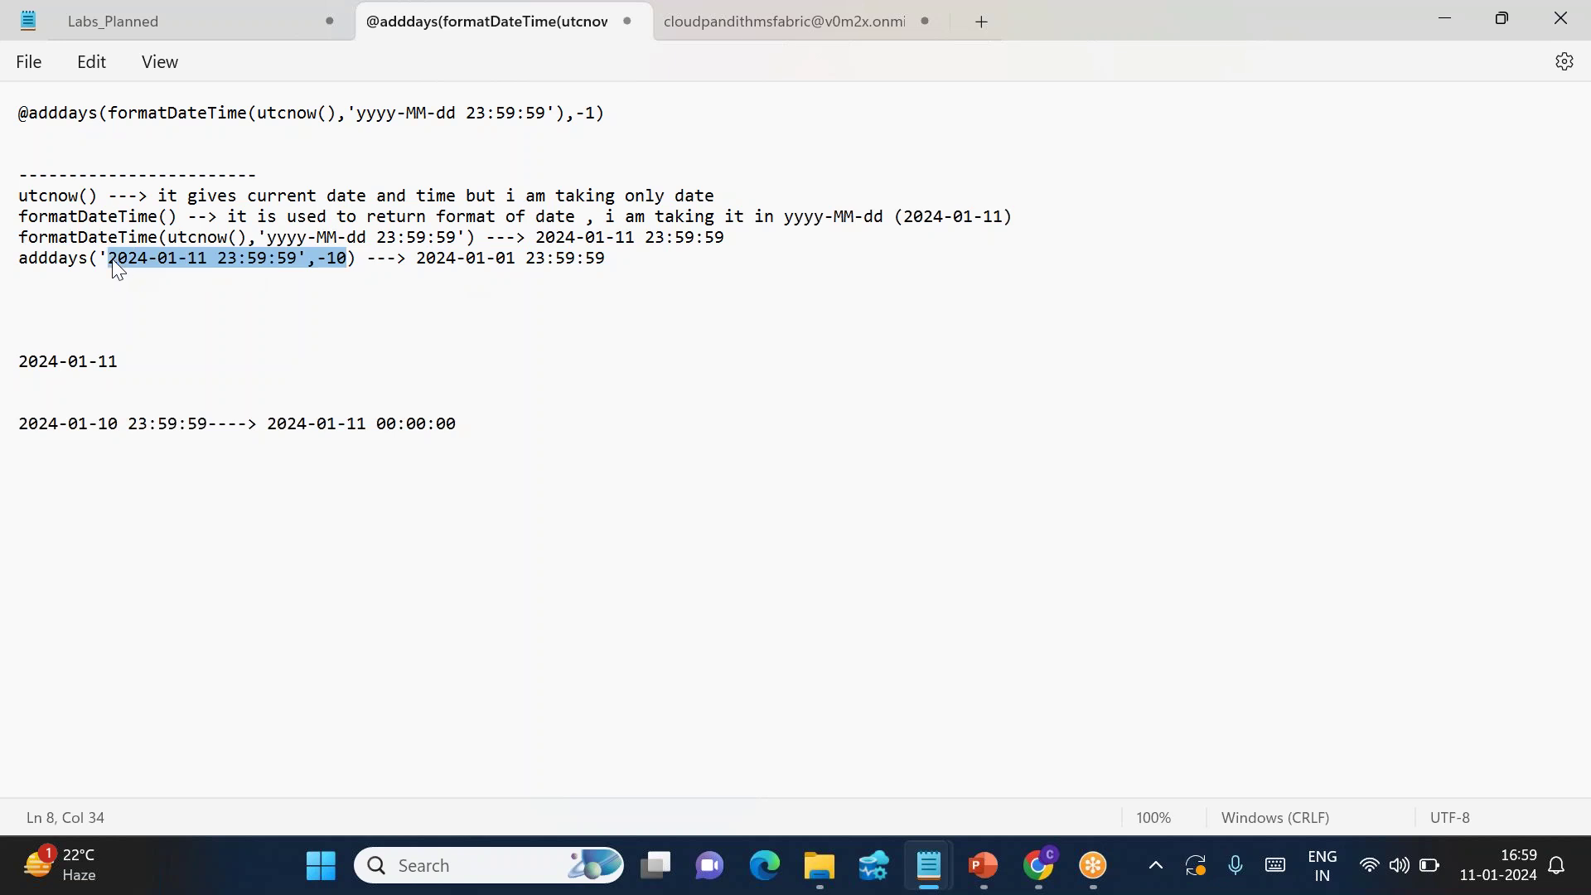
mouse_move(1035, 872)
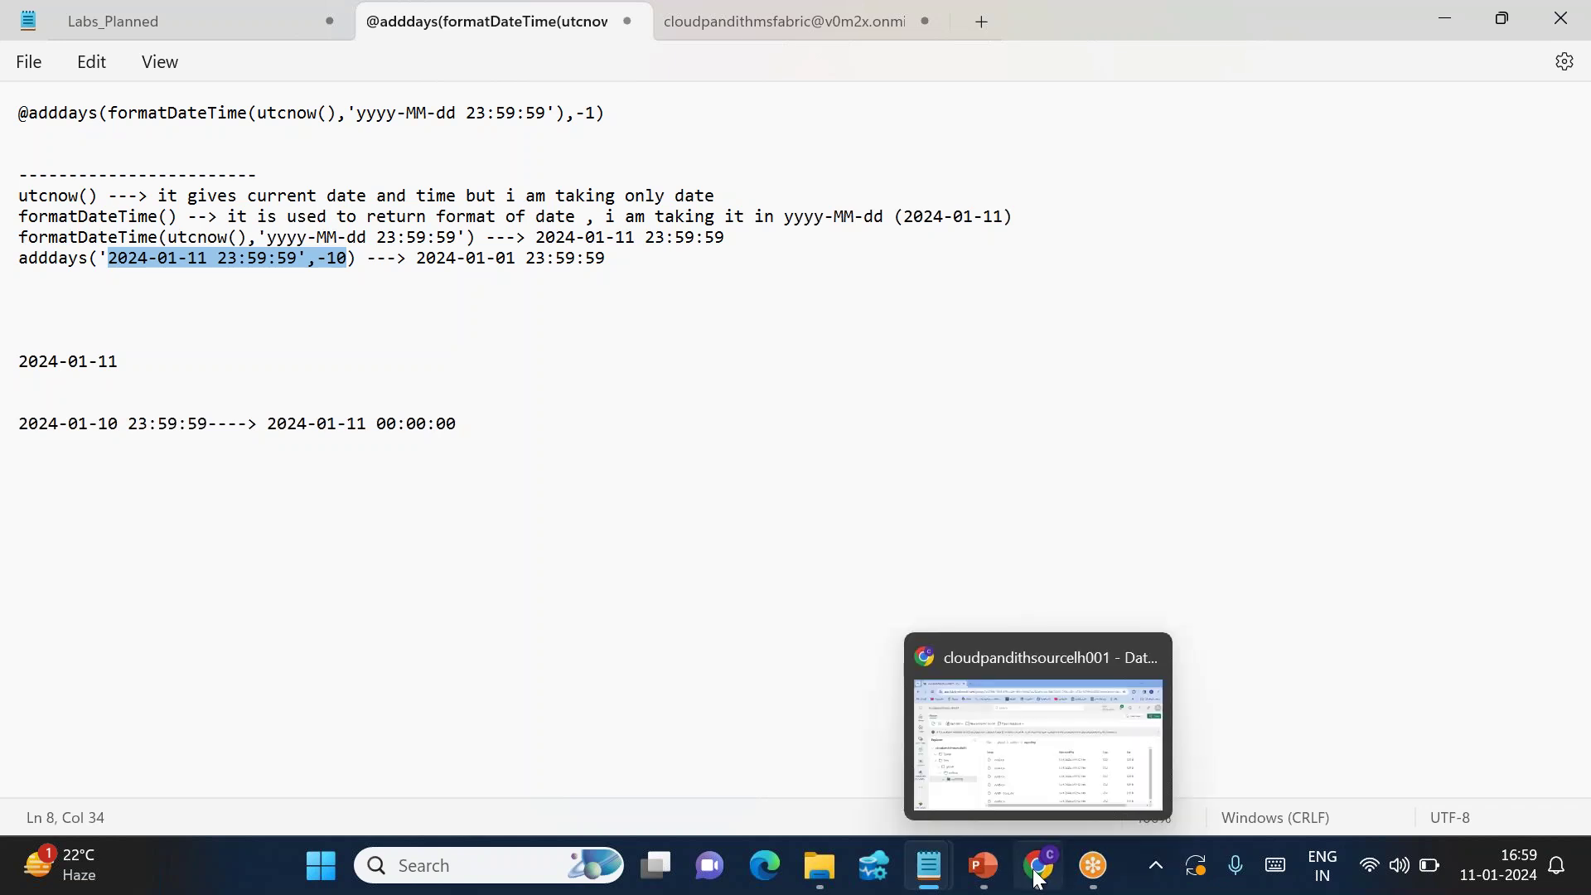
mouse_move(1092, 870)
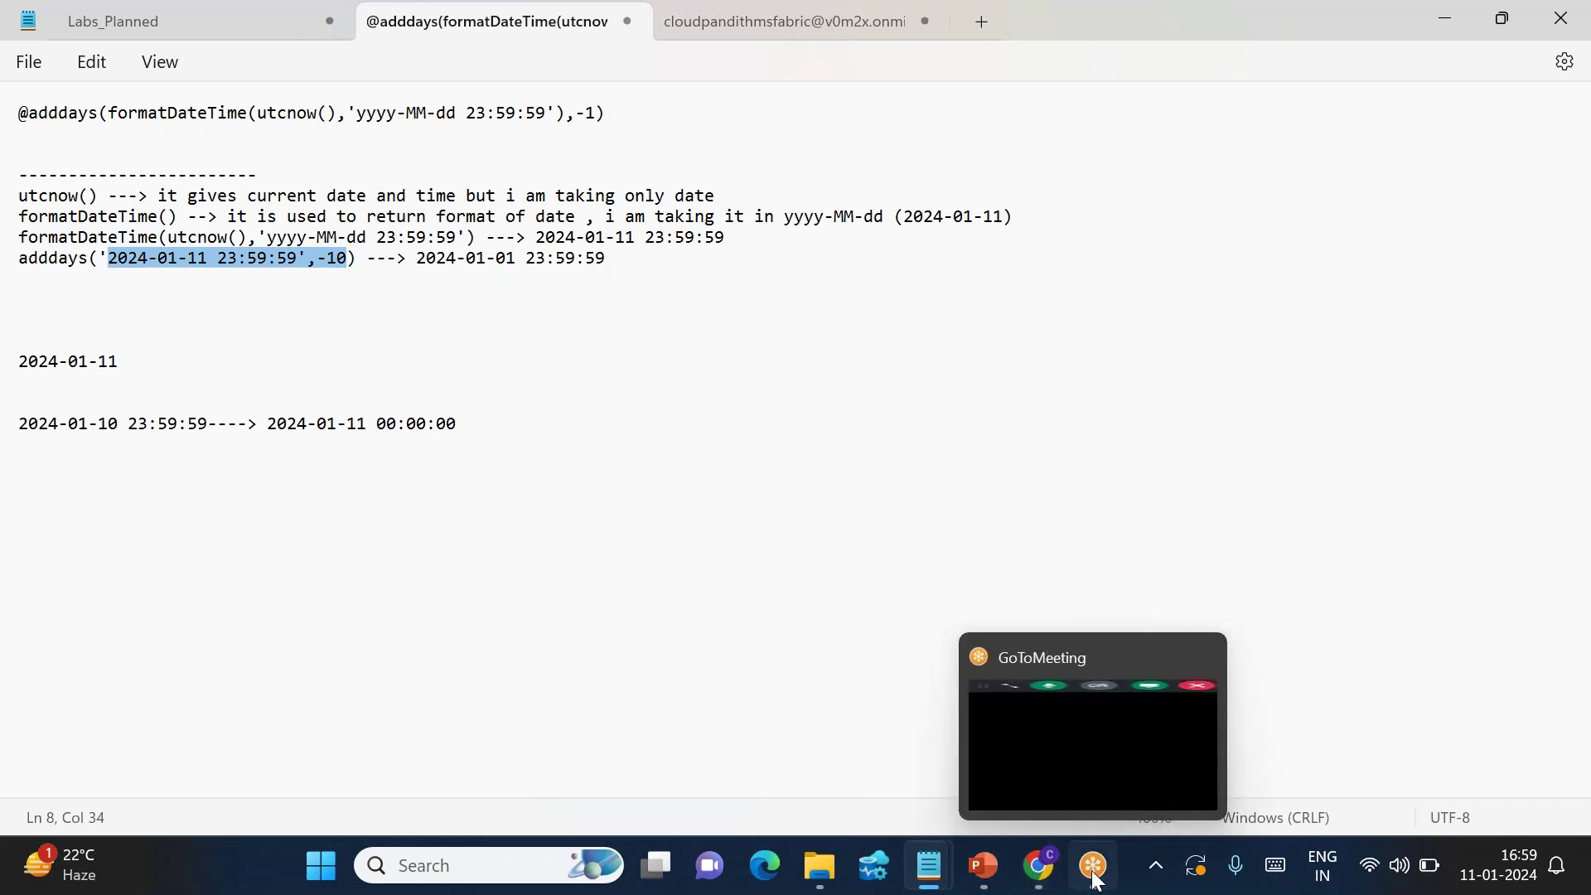